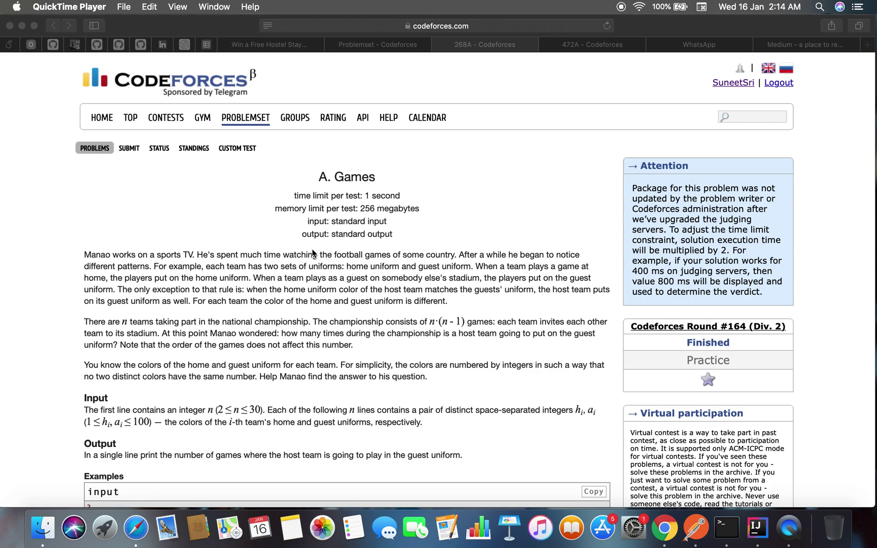
Focus the browser and bring the Codeforces 268A Games statement down to its first example
{"action": "left_click", "coordinate": [313, 254]}
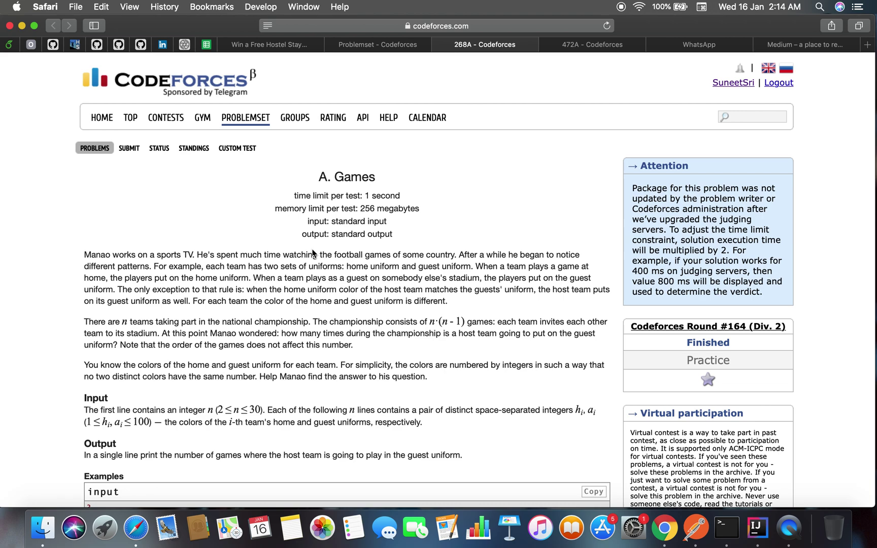
{"action": "left_click", "coordinate": [478, 24]}
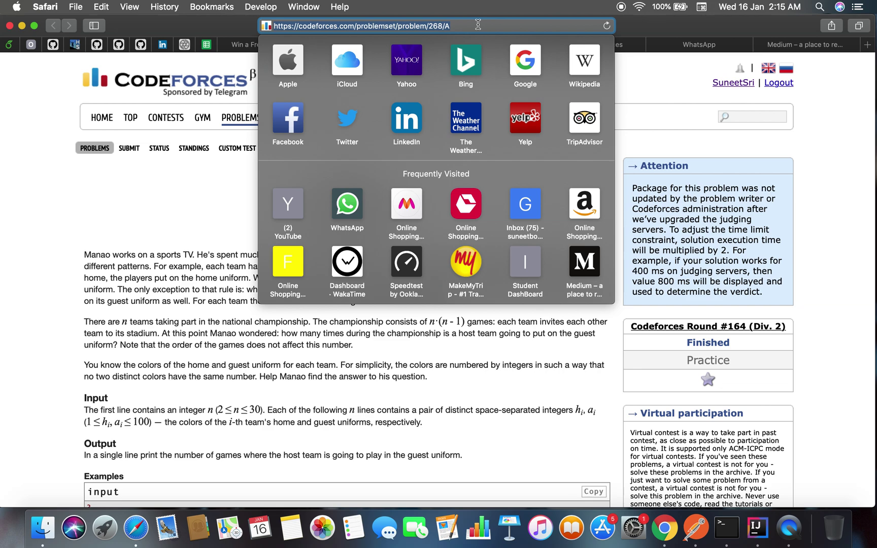
{"action": "left_click", "coordinate": [201, 160]}
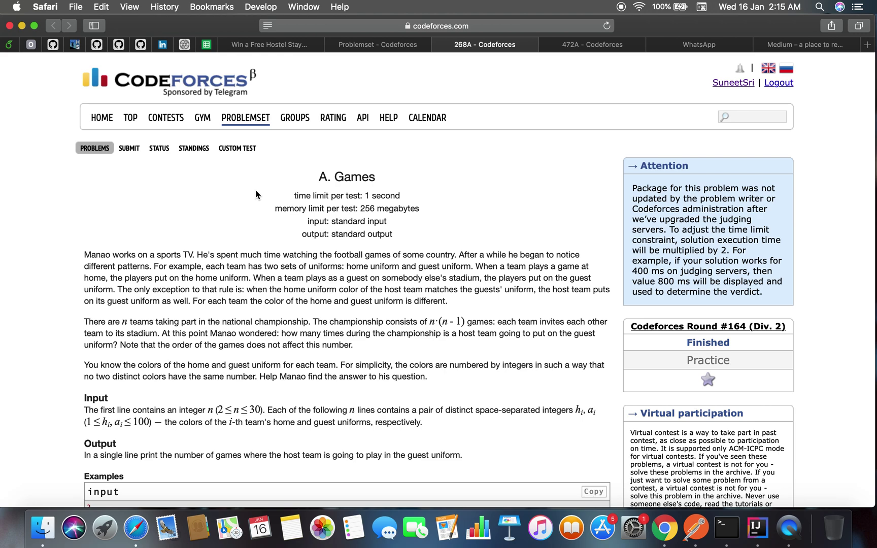
{"action": "scroll", "coordinate": [256, 195], "scroll_direction": "down", "scroll_amount": 3}
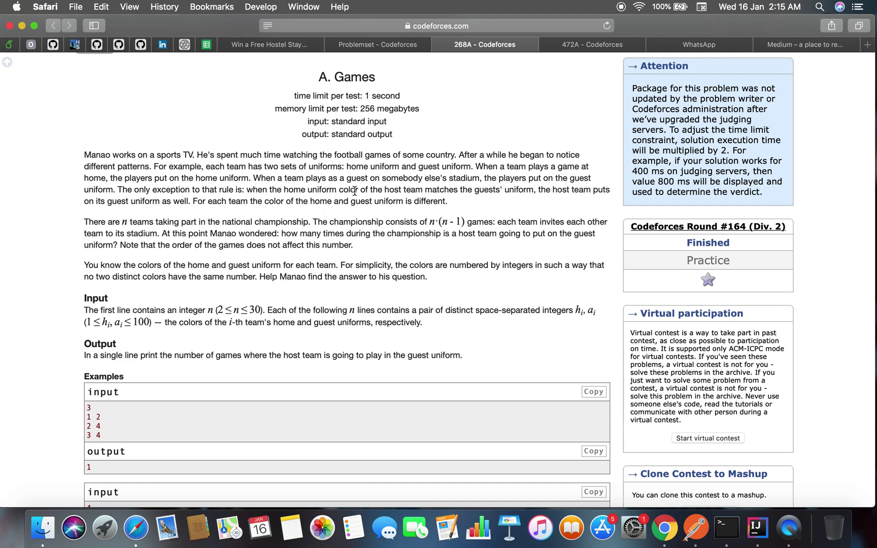
Open awwapp.com in a new tab beside the 268A tab and start a whiteboard
{"action": "left_click", "coordinate": [868, 45]}
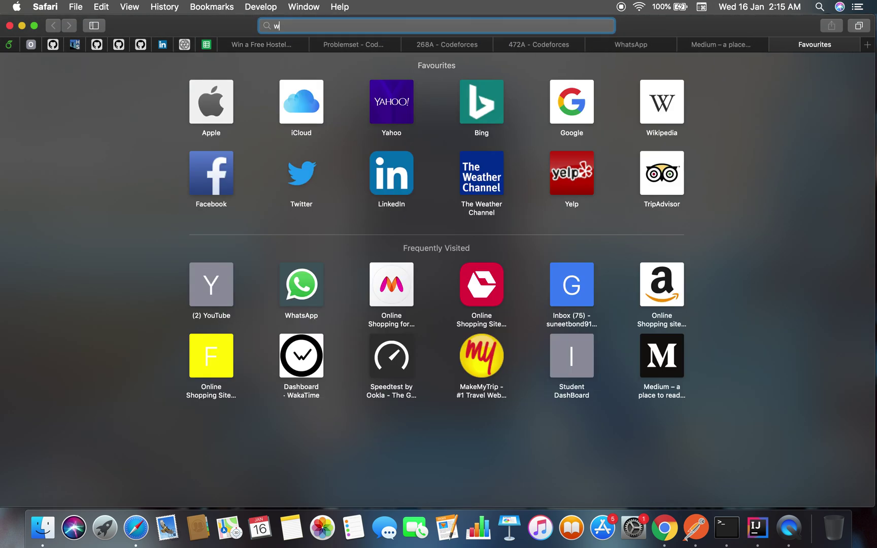
{"action": "type", "text": "we"}
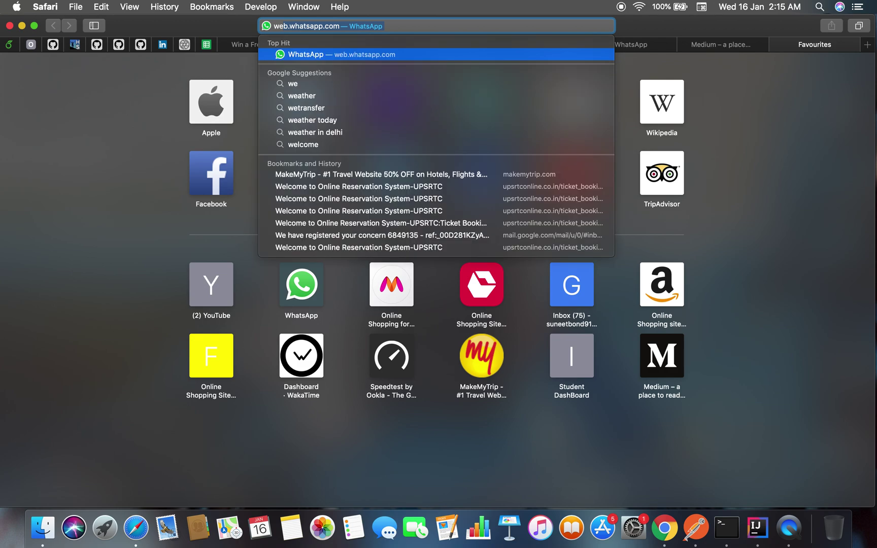
{"action": "key", "text": "BackSpace"}
{"action": "key", "text": "BackSpace"}
{"action": "key", "text": "BackSpace"}
{"action": "type", "text": "w"}
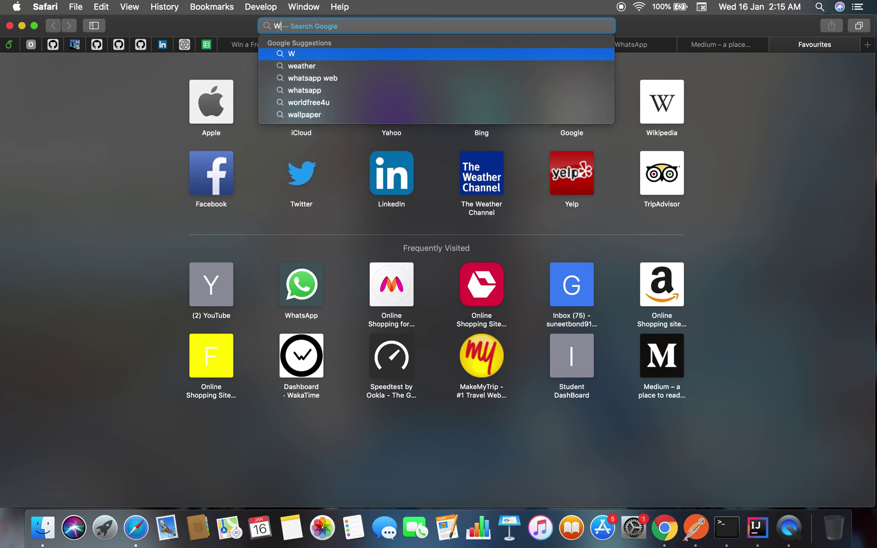
{"action": "key", "text": "BackSpace"}
{"action": "type", "text": "AWwapp.com"}
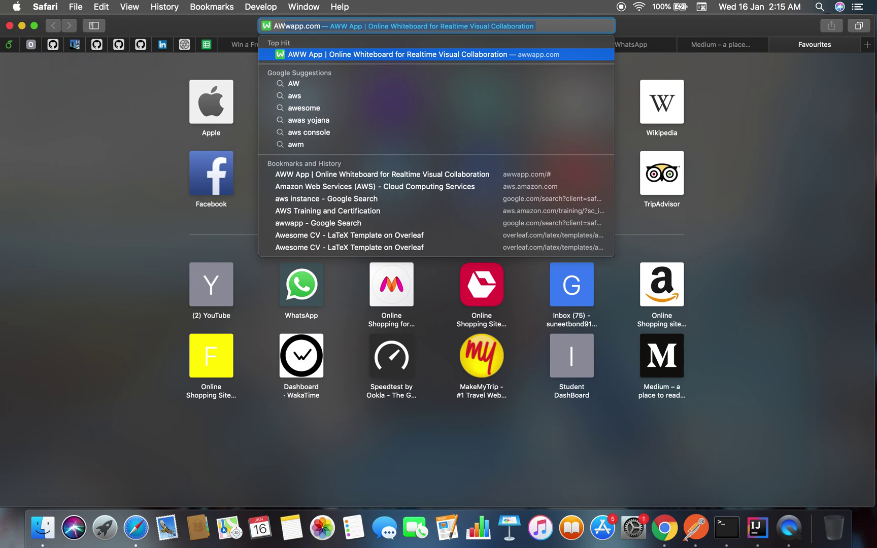
{"action": "key", "text": "Return"}
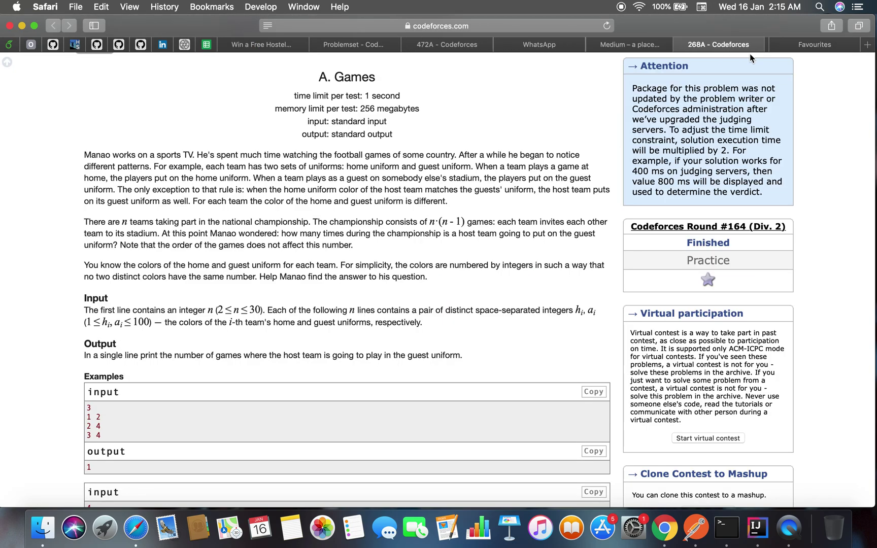
{"action": "left_click_drag", "start_coordinate": [492, 44], "coordinate": [768, 45]}
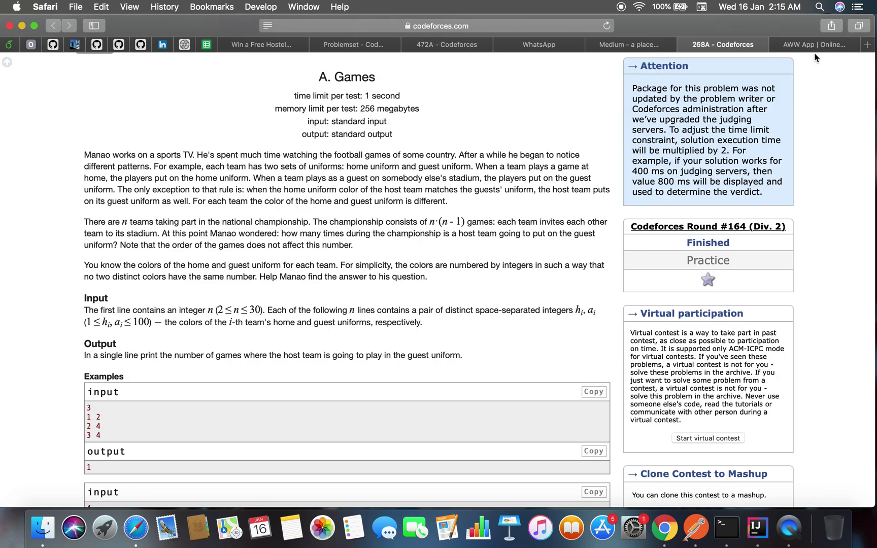
{"action": "left_click", "coordinate": [816, 45]}
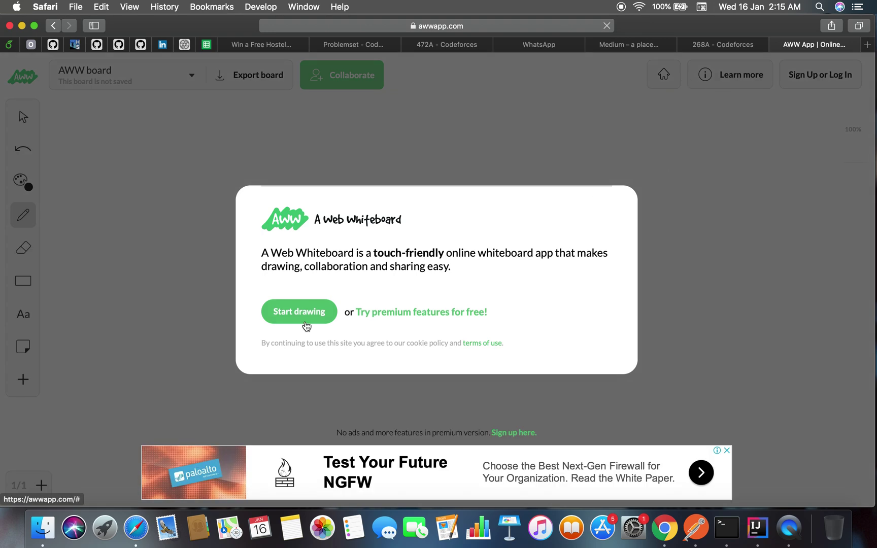
{"action": "left_click", "coordinate": [304, 322]}
Sketch a 4 and a second freehand figure side by side on the whiteboard
{"action": "left_click", "coordinate": [707, 46]}
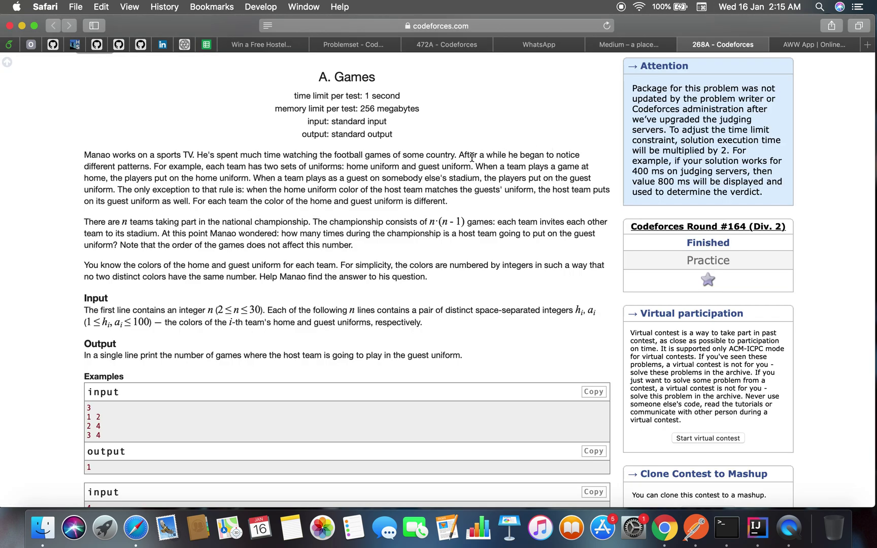
{"action": "left_click", "coordinate": [794, 45]}
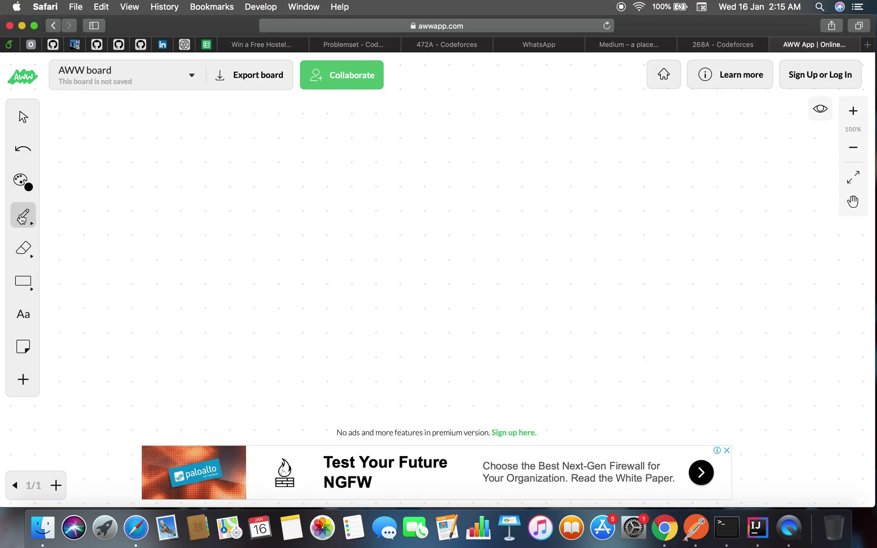
{"action": "left_click_drag", "start_coordinate": [147, 138], "coordinate": [158, 171]}
{"action": "mouse_move", "coordinate": [235, 136]}
{"action": "left_mouse_down"}
{"action": "mouse_move", "coordinate": [235, 159]}
{"action": "mouse_move", "coordinate": [251, 146]}
{"action": "mouse_move", "coordinate": [254, 173]}
{"action": "left_mouse_up"}
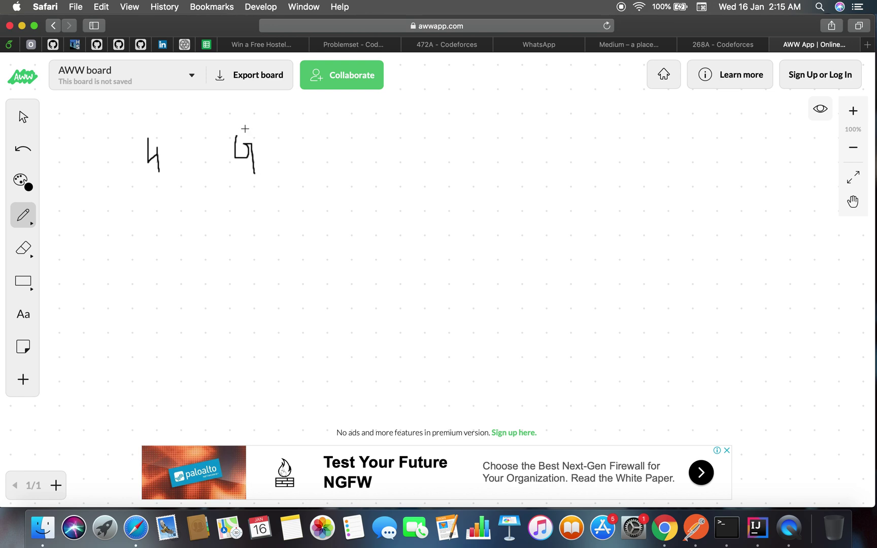
{"action": "left_click_drag", "start_coordinate": [238, 128], "coordinate": [233, 154]}
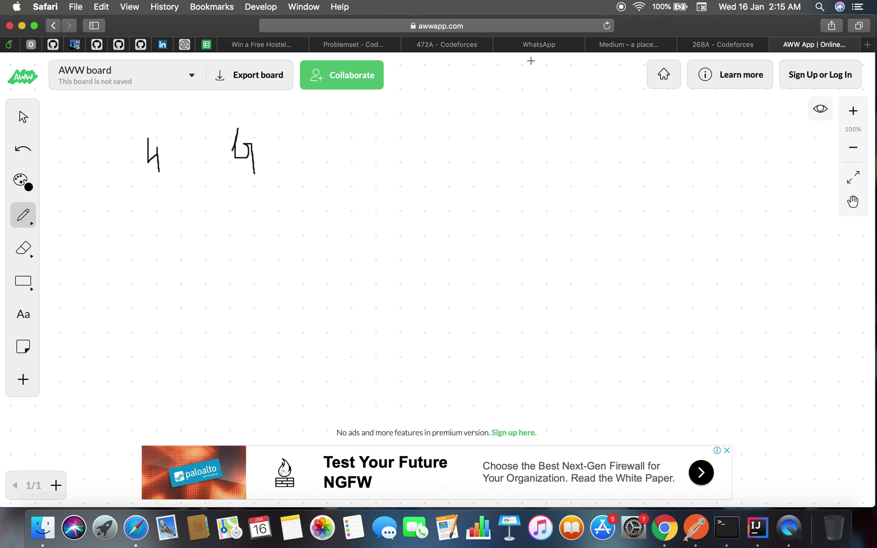
{"action": "left_click", "coordinate": [702, 42]}
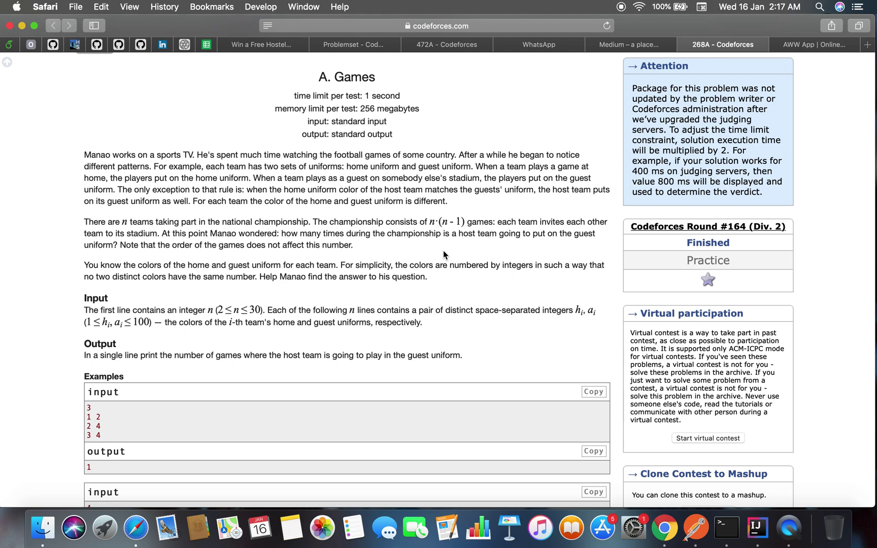
{"action": "scroll", "coordinate": [443, 253], "scroll_direction": "down", "scroll_amount": 5}
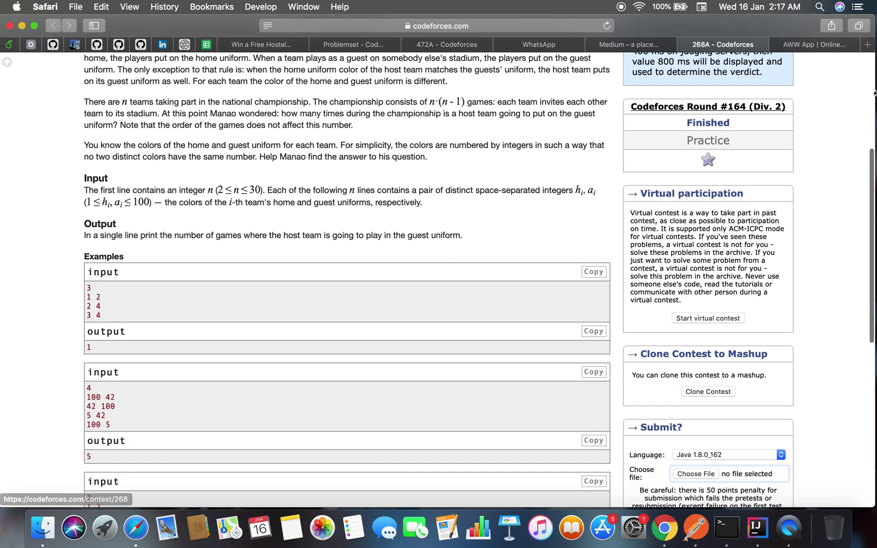
Type the sample input 3, 1 2, 2 4, 3 4 in a text box right of the sketches
{"action": "left_click", "coordinate": [817, 45]}
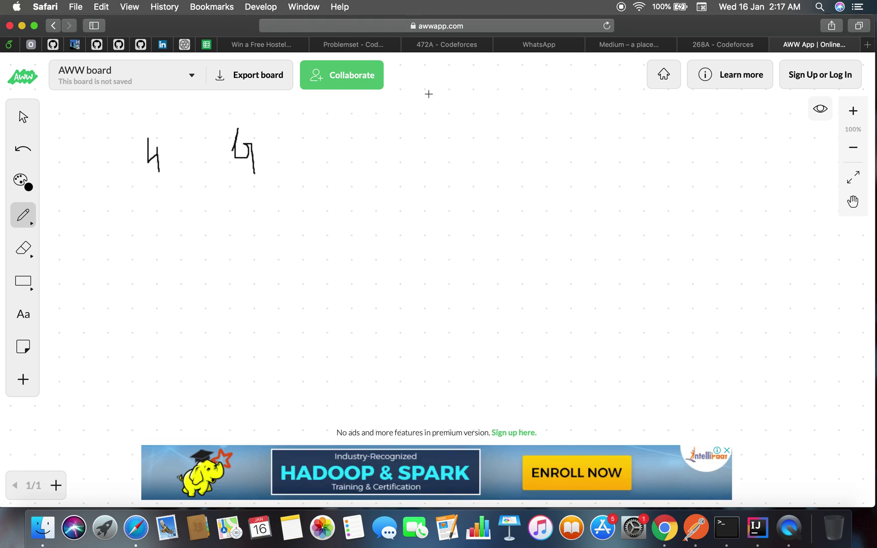
{"action": "left_click", "coordinate": [23, 314]}
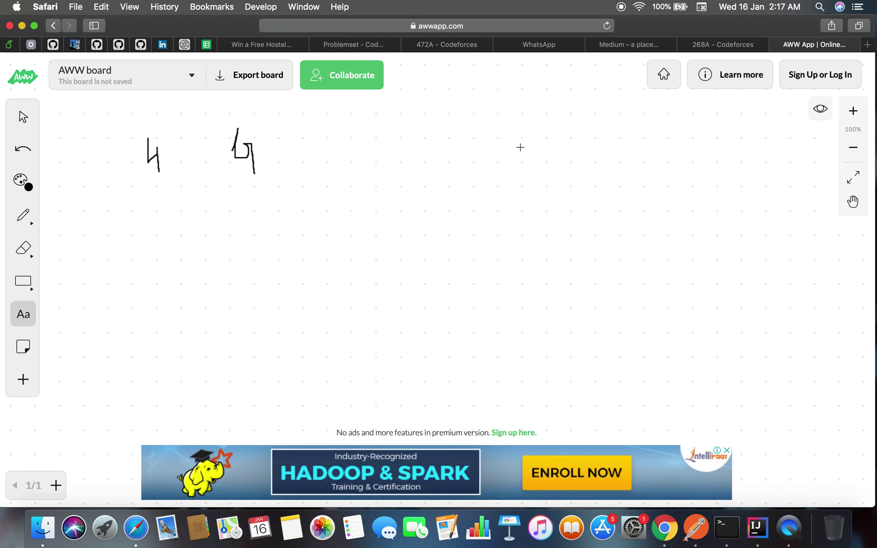
{"action": "left_click", "coordinate": [463, 107]}
{"action": "type", "text": "3"}
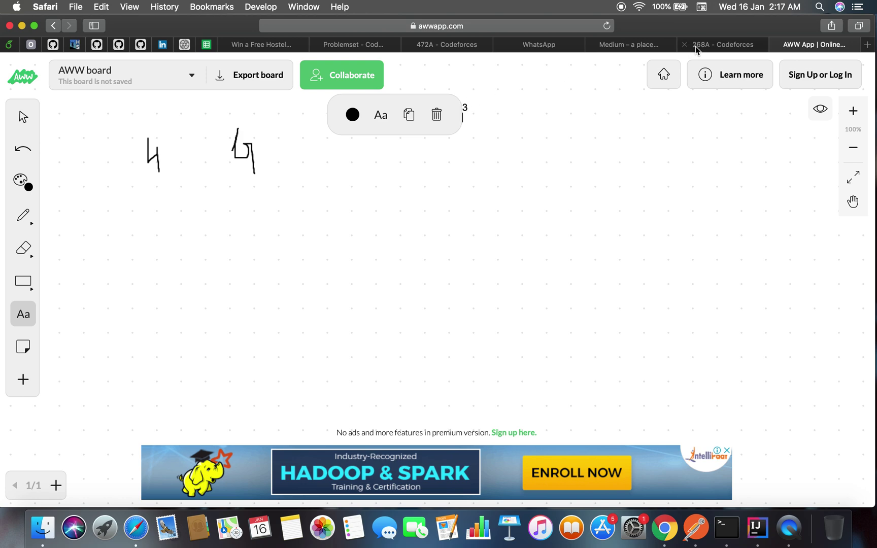
{"action": "left_click", "coordinate": [725, 45]}
{"action": "left_click", "coordinate": [810, 44]}
{"action": "type", "text": "1 2"}
{"action": "key", "text": "Return"}
{"action": "left_click", "coordinate": [746, 45]}
{"action": "left_click", "coordinate": [803, 45]}
{"action": "type", "text": "2"}
{"action": "type", "text": " 4 "}
{"action": "type", "text": "3 4"}
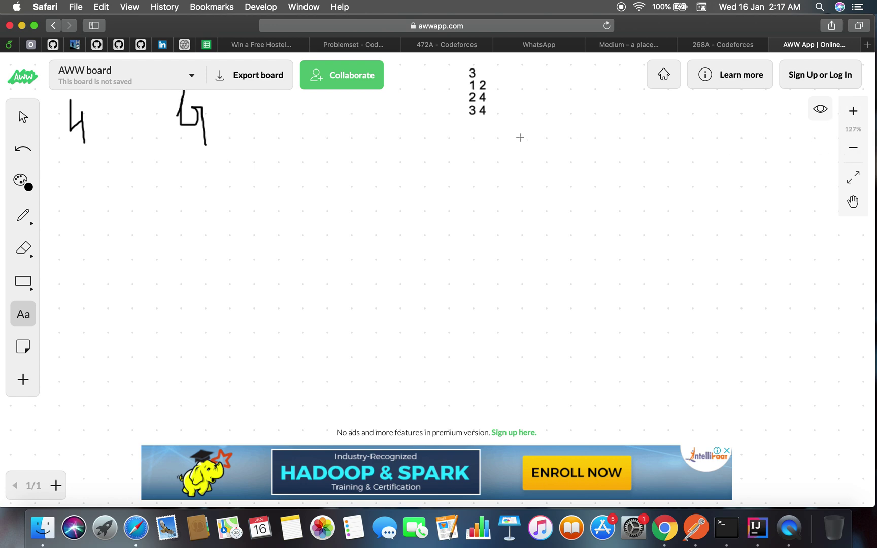
{"action": "left_click", "coordinate": [853, 201]}
{"action": "scroll", "coordinate": [505, 307], "scroll_direction": "up", "scroll_amount": 3}
{"action": "scroll", "coordinate": [505, 308], "scroll_direction": "left", "scroll_amount": 3}
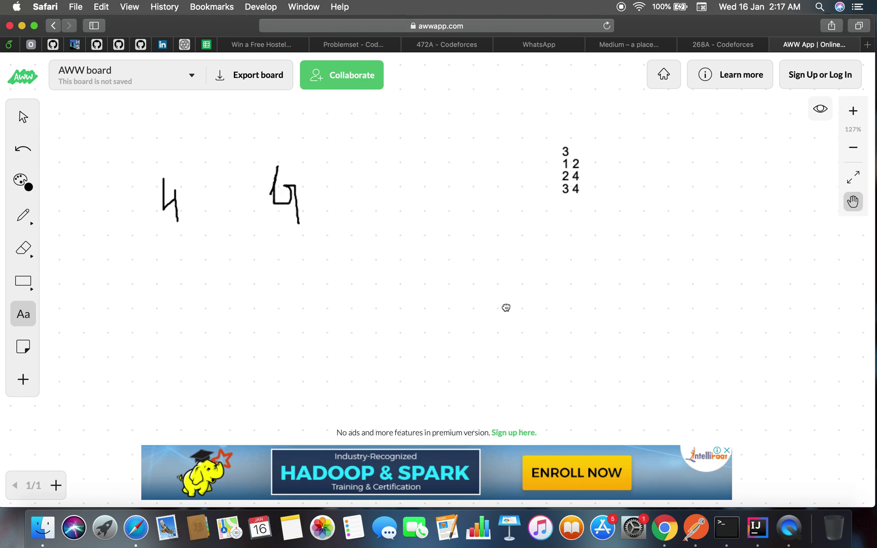
{"action": "scroll", "coordinate": [503, 313], "scroll_direction": "down", "scroll_amount": 5}
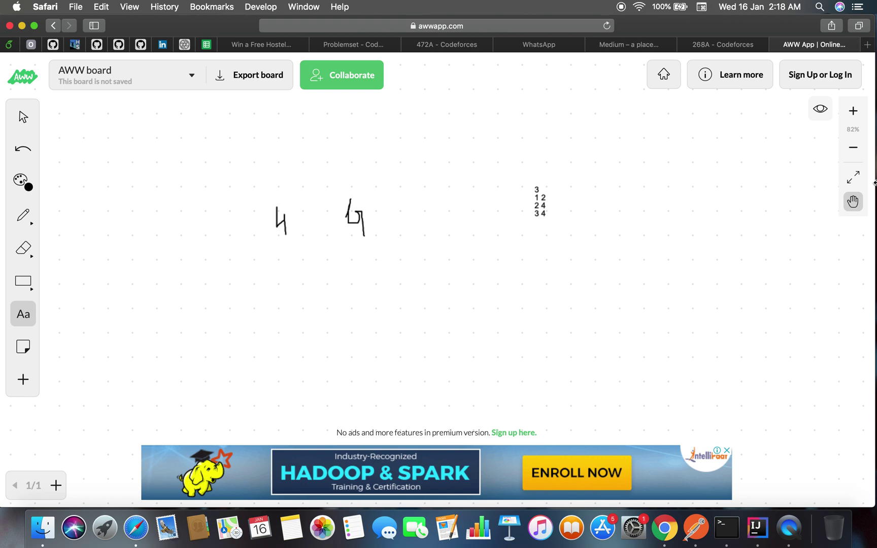
{"action": "left_click", "coordinate": [850, 111]}
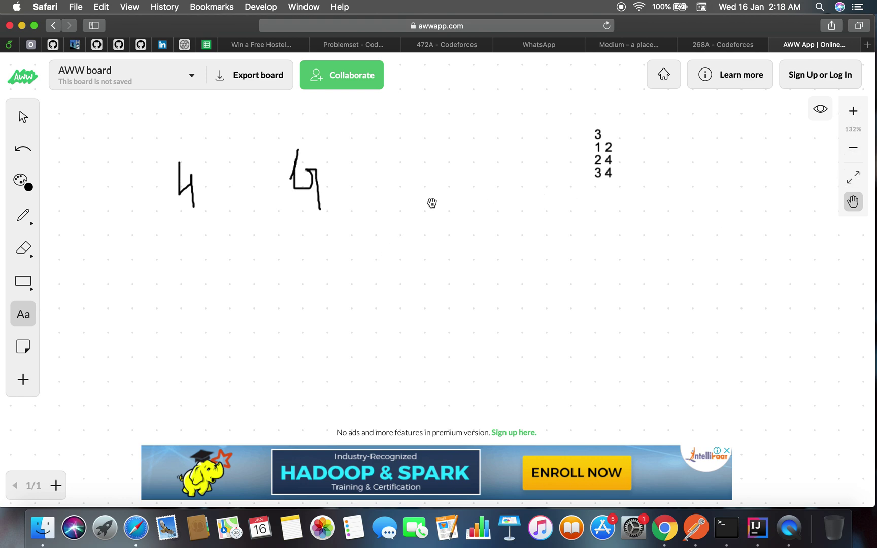
Erase the stray 4 and handwrite an H/G table with pairs 1 2, 2 4, 3 4
{"action": "left_click", "coordinate": [23, 248]}
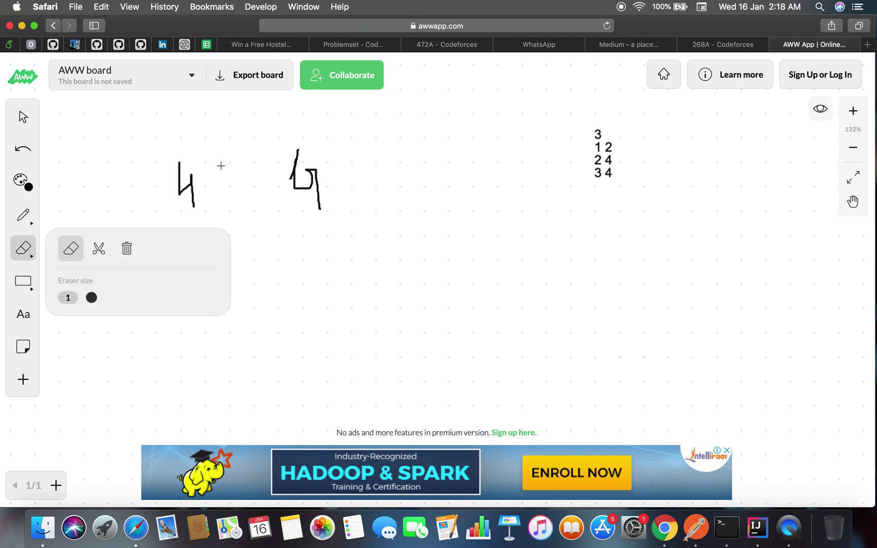
{"action": "mouse_move", "coordinate": [179, 171]}
{"action": "left_mouse_down"}
{"action": "mouse_move", "coordinate": [193, 199]}
{"action": "mouse_move", "coordinate": [290, 176]}
{"action": "mouse_move", "coordinate": [306, 195]}
{"action": "left_mouse_up"}
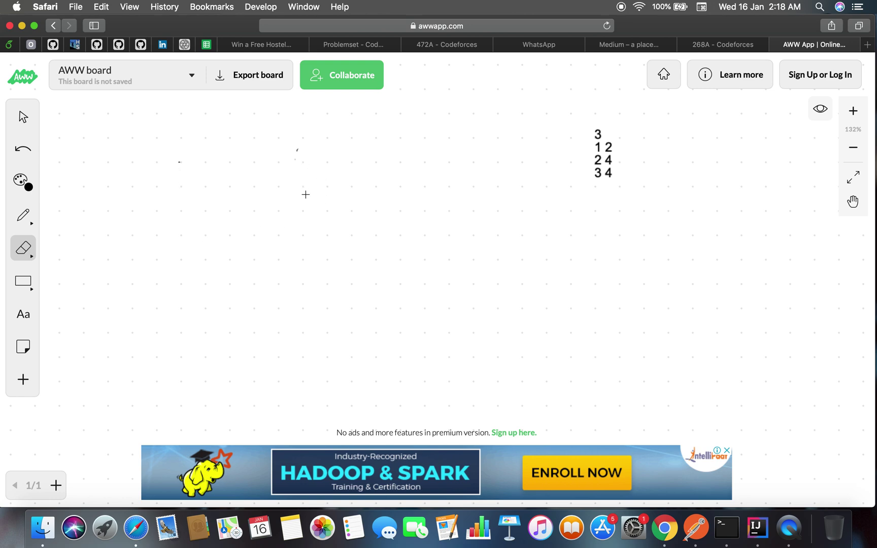
{"action": "left_click", "coordinate": [23, 215]}
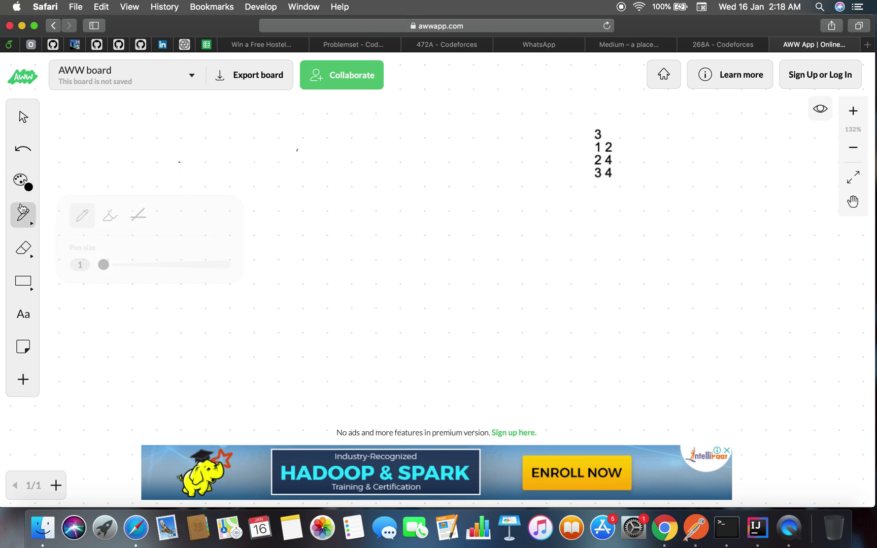
{"action": "mouse_move", "coordinate": [79, 115]}
{"action": "left_mouse_down"}
{"action": "mouse_move", "coordinate": [78, 140]}
{"action": "mouse_move", "coordinate": [93, 132]}
{"action": "mouse_move", "coordinate": [93, 146]}
{"action": "left_mouse_up"}
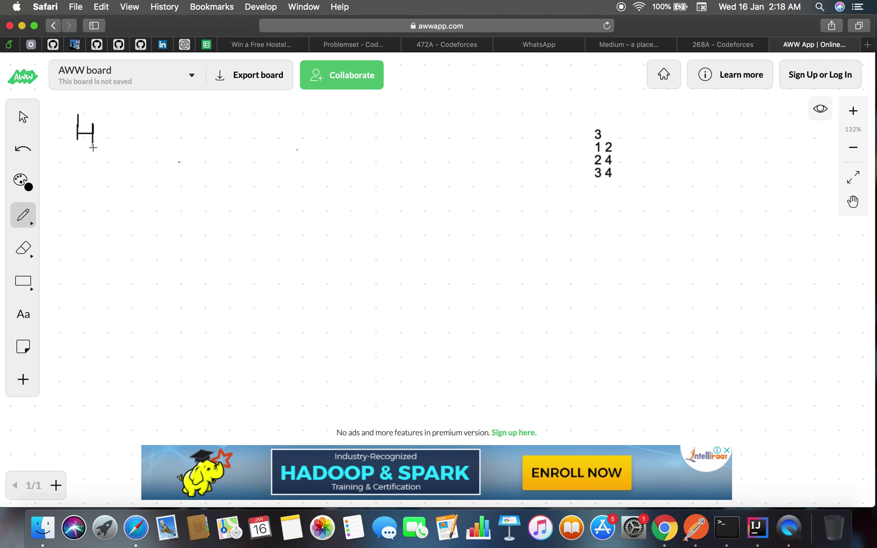
{"action": "left_click_drag", "start_coordinate": [153, 119], "coordinate": [164, 152]}
{"action": "left_click_drag", "start_coordinate": [85, 177], "coordinate": [86, 201]}
{"action": "left_click_drag", "start_coordinate": [156, 181], "coordinate": [168, 199]}
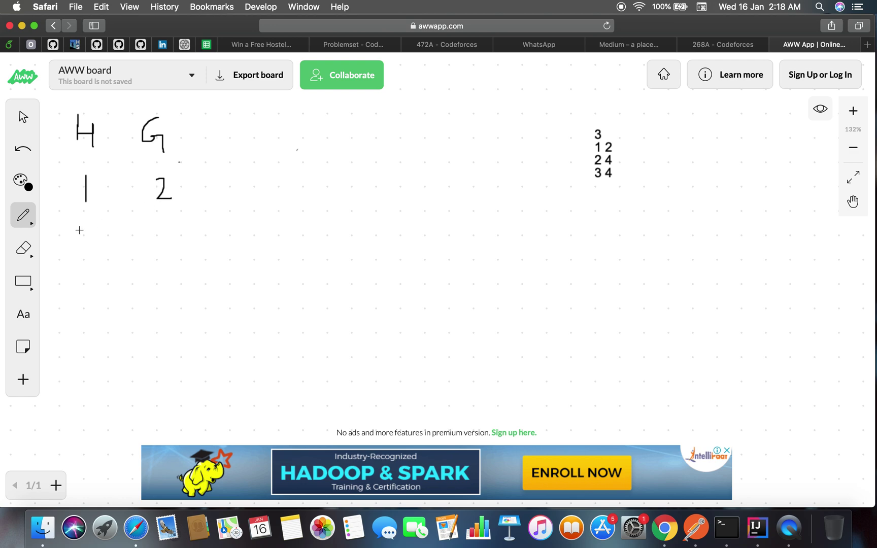
{"action": "mouse_move", "coordinate": [70, 247]}
{"action": "left_mouse_down"}
{"action": "mouse_move", "coordinate": [81, 266]}
{"action": "mouse_move", "coordinate": [97, 264]}
{"action": "left_mouse_up"}
{"action": "left_click_drag", "start_coordinate": [156, 233], "coordinate": [172, 277]}
{"action": "mouse_move", "coordinate": [83, 303]}
{"action": "left_mouse_down"}
{"action": "mouse_move", "coordinate": [93, 314]}
{"action": "mouse_move", "coordinate": [86, 332]}
{"action": "left_mouse_up"}
{"action": "left_click_drag", "start_coordinate": [164, 301], "coordinate": [161, 321]}
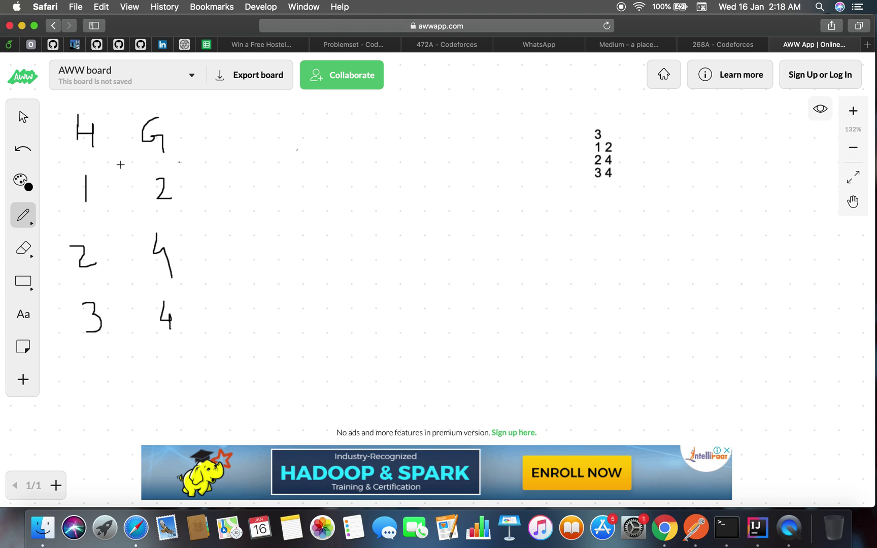
Loop the first pair and draw arrows chaining matching colours to new 4s
{"action": "mouse_move", "coordinate": [121, 165]}
{"action": "left_mouse_down"}
{"action": "mouse_move", "coordinate": [55, 199]}
{"action": "mouse_move", "coordinate": [149, 219]}
{"action": "mouse_move", "coordinate": [182, 173]}
{"action": "mouse_move", "coordinate": [103, 164]}
{"action": "left_mouse_up"}
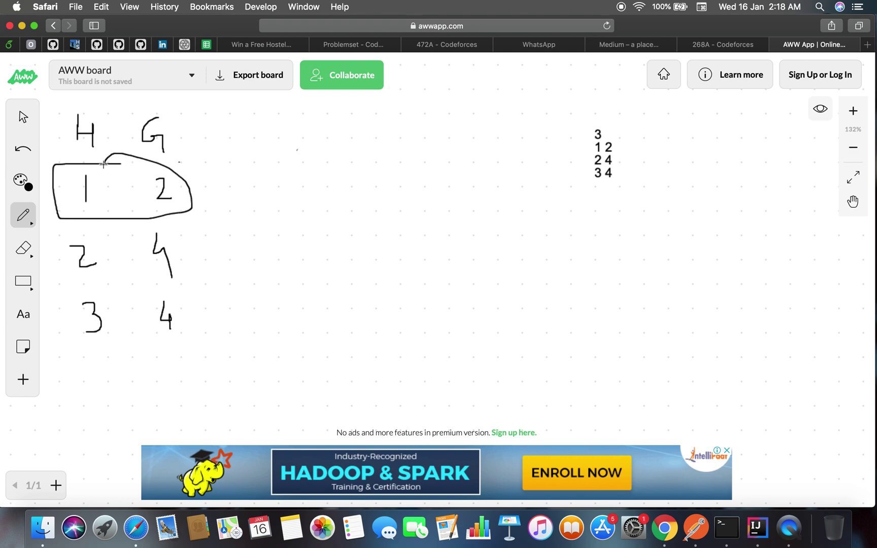
{"action": "mouse_move", "coordinate": [183, 183]}
{"action": "left_mouse_down"}
{"action": "mouse_move", "coordinate": [219, 184]}
{"action": "mouse_move", "coordinate": [206, 195]}
{"action": "left_mouse_up"}
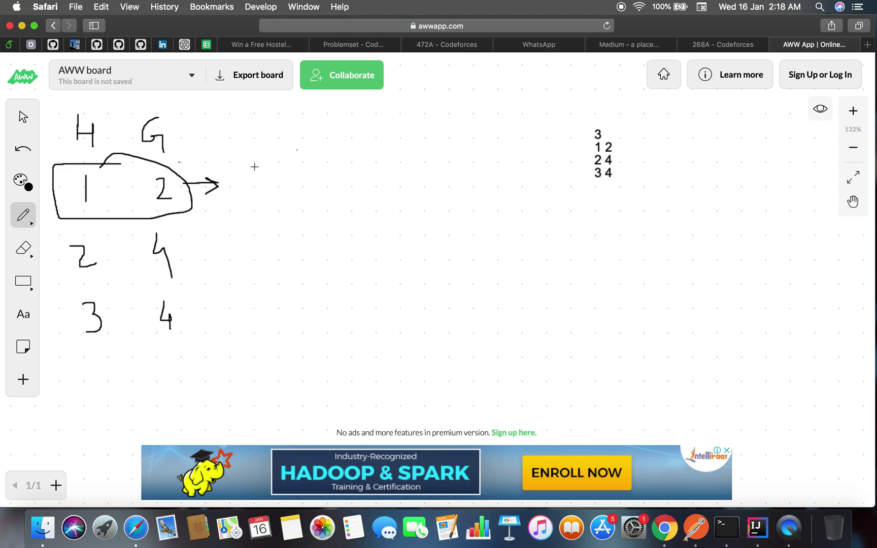
{"action": "left_click_drag", "start_coordinate": [257, 171], "coordinate": [265, 196]}
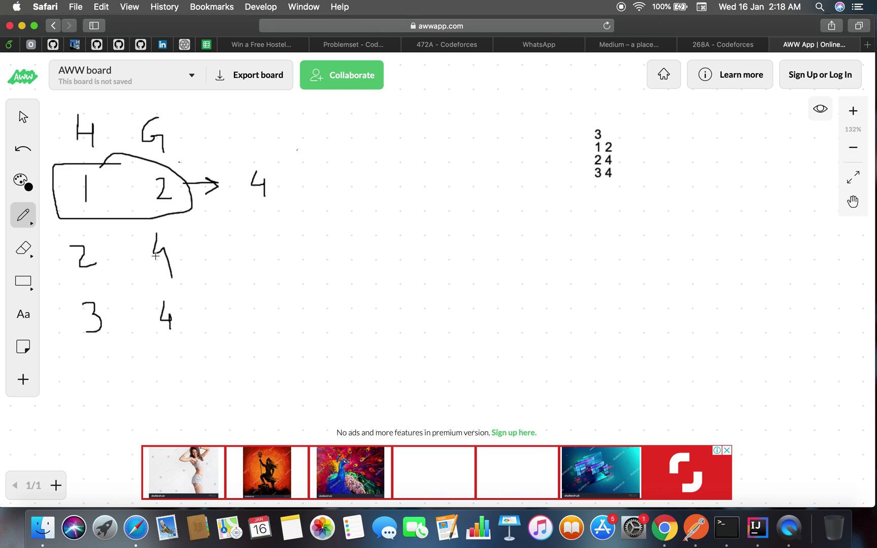
{"action": "mouse_move", "coordinate": [174, 256]}
{"action": "left_mouse_down"}
{"action": "mouse_move", "coordinate": [239, 205]}
{"action": "mouse_move", "coordinate": [239, 221]}
{"action": "left_mouse_up"}
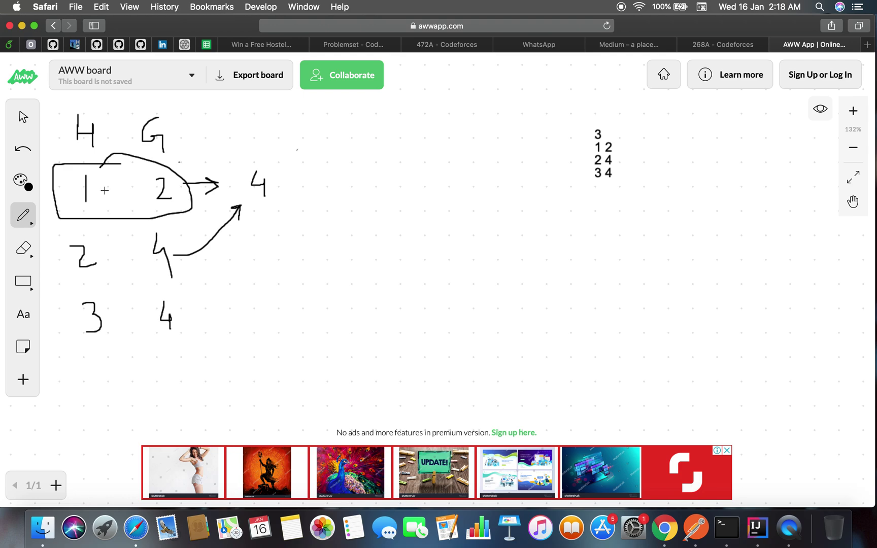
{"action": "left_click_drag", "start_coordinate": [93, 173], "coordinate": [89, 173]}
{"action": "mouse_move", "coordinate": [288, 187]}
{"action": "left_mouse_down"}
{"action": "mouse_move", "coordinate": [333, 186]}
{"action": "mouse_move", "coordinate": [326, 193]}
{"action": "left_mouse_up"}
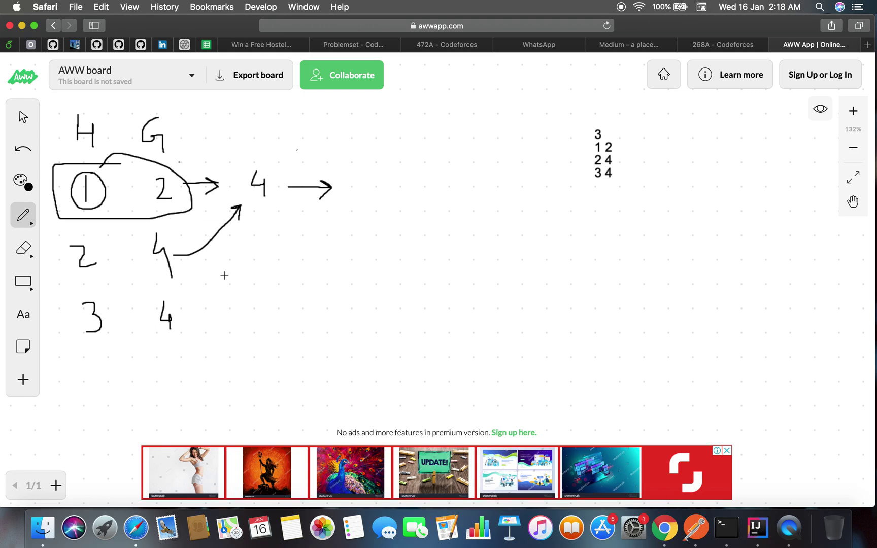
{"action": "mouse_move", "coordinate": [180, 295]}
{"action": "left_mouse_down"}
{"action": "mouse_move", "coordinate": [343, 212]}
{"action": "mouse_move", "coordinate": [342, 221]}
{"action": "left_mouse_up"}
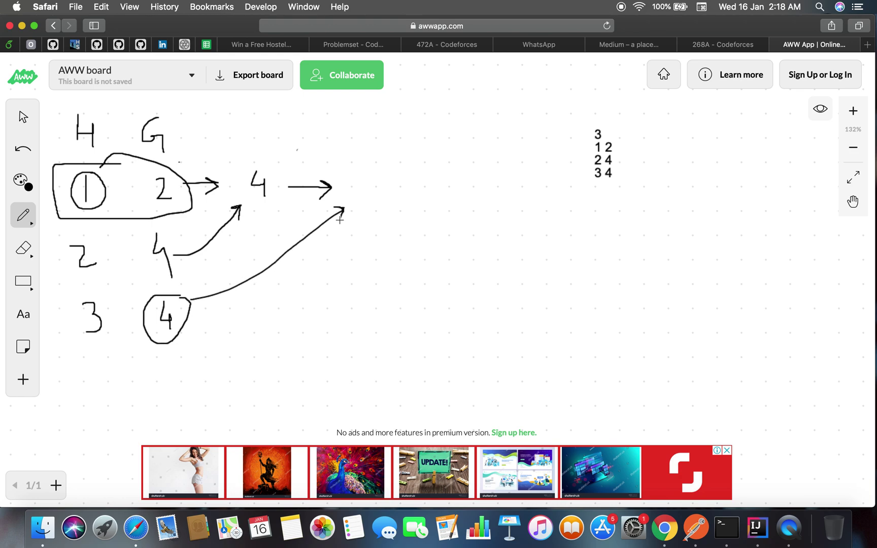
{"action": "left_click_drag", "start_coordinate": [371, 185], "coordinate": [372, 199]}
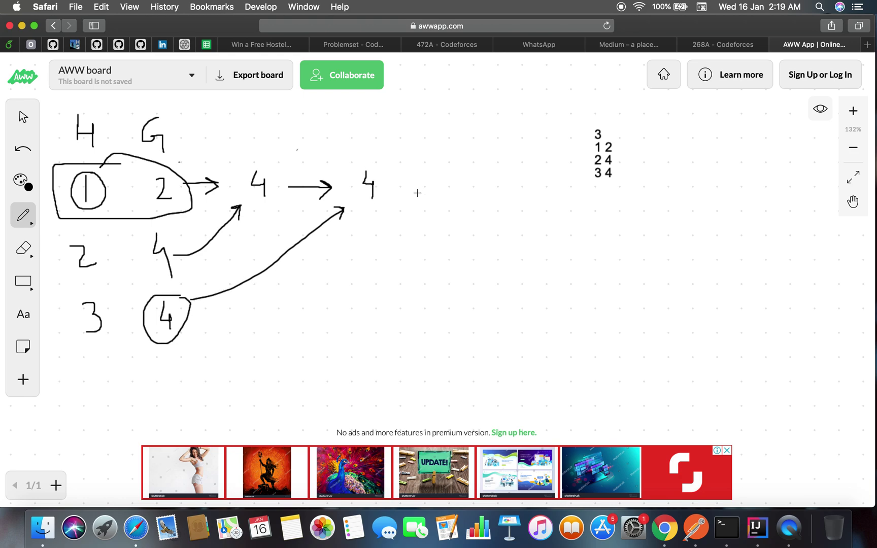
Draw a divider with a 0, add a short arrow, and box the second pair 2 4
{"action": "left_click_drag", "start_coordinate": [414, 142], "coordinate": [402, 354]}
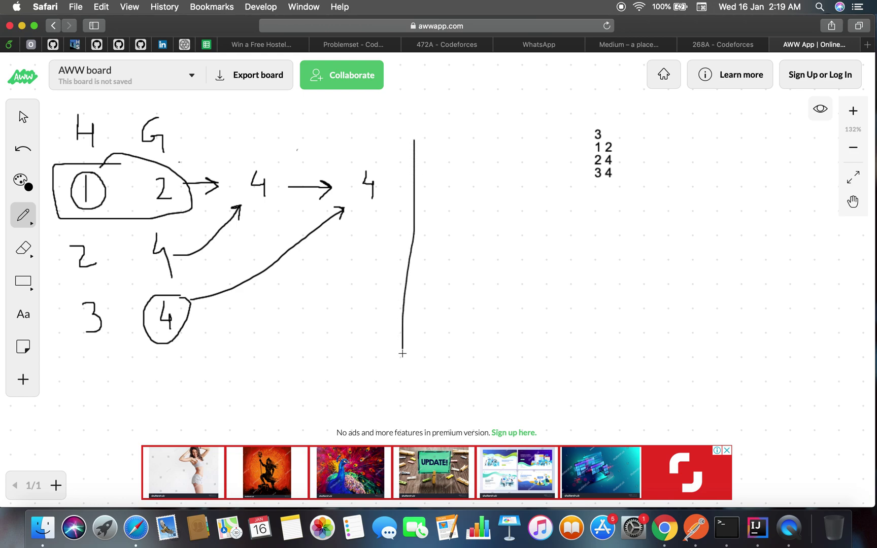
{"action": "mouse_move", "coordinate": [458, 180]}
{"action": "left_mouse_down"}
{"action": "mouse_move", "coordinate": [469, 195]}
{"action": "mouse_move", "coordinate": [454, 178]}
{"action": "left_mouse_up"}
{"action": "left_click_drag", "start_coordinate": [183, 260], "coordinate": [219, 256]}
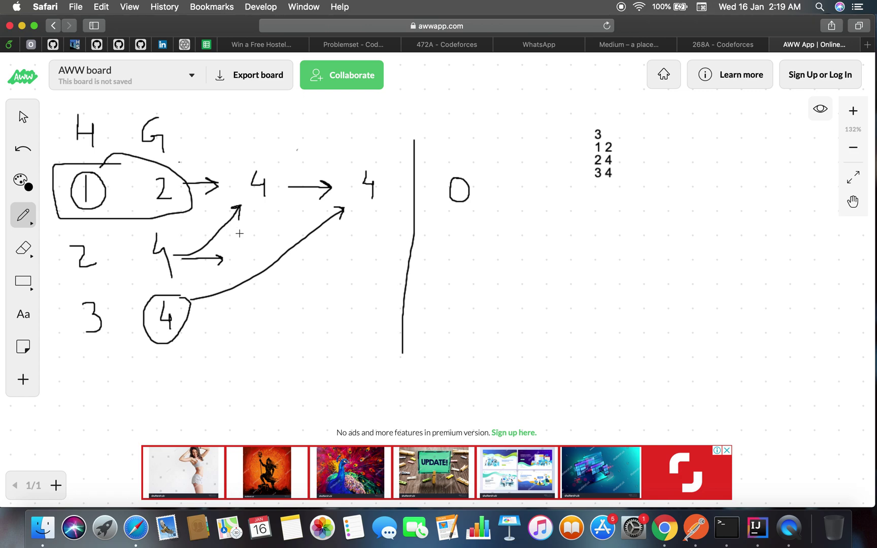
{"action": "mouse_move", "coordinate": [182, 236]}
{"action": "left_mouse_down"}
{"action": "mouse_move", "coordinate": [100, 234]}
{"action": "mouse_move", "coordinate": [60, 270]}
{"action": "mouse_move", "coordinate": [179, 278]}
{"action": "mouse_move", "coordinate": [182, 236]}
{"action": "left_mouse_up"}
{"action": "mouse_move", "coordinate": [93, 240]}
{"action": "left_mouse_down"}
{"action": "mouse_move", "coordinate": [76, 240]}
{"action": "mouse_move", "coordinate": [63, 260]}
{"action": "mouse_move", "coordinate": [99, 263]}
{"action": "mouse_move", "coordinate": [82, 236]}
{"action": "left_mouse_up"}
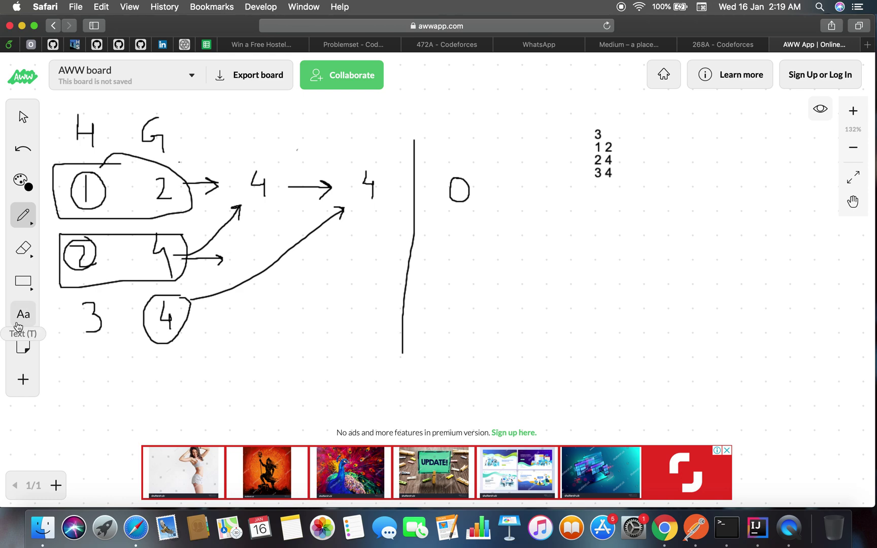
Circle home colours 1, 2 and 3 in green, then draw a black arrow to a new 2
{"action": "left_click", "coordinate": [23, 181]}
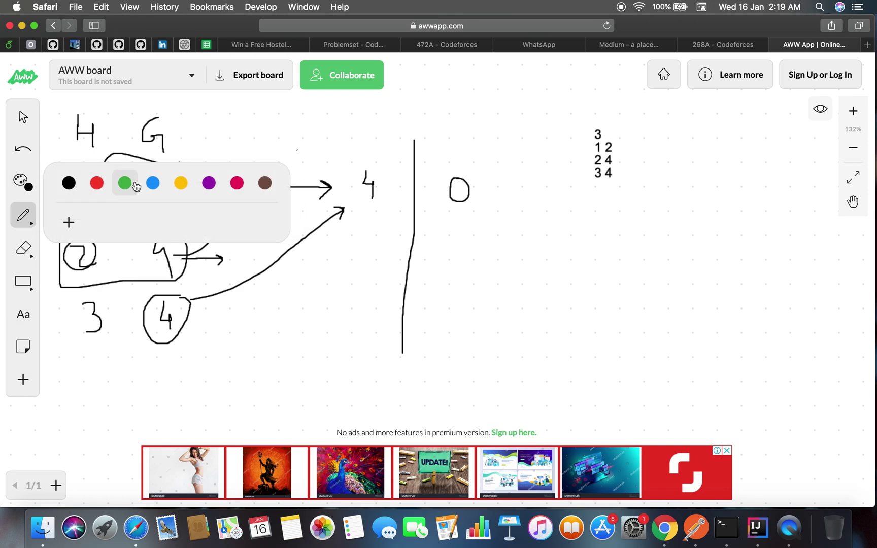
{"action": "left_click", "coordinate": [124, 183]}
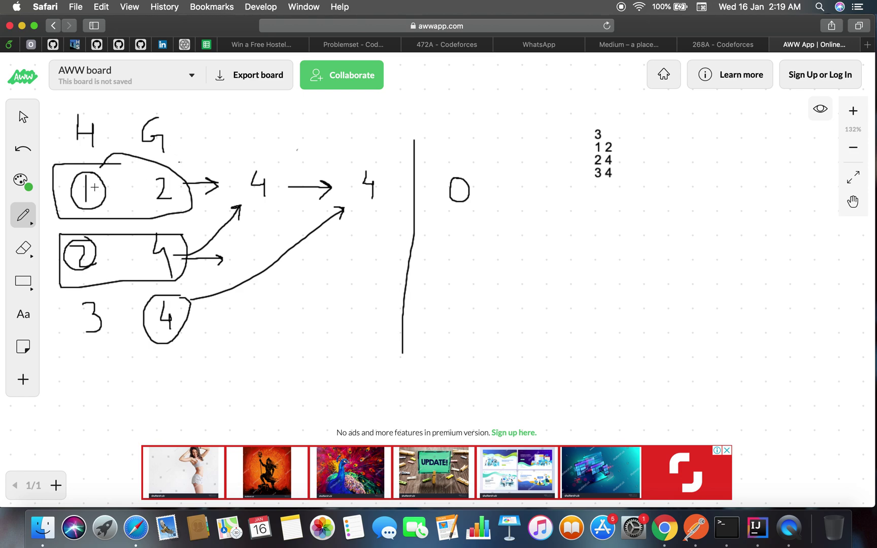
{"action": "mouse_move", "coordinate": [98, 189]}
{"action": "left_mouse_down"}
{"action": "mouse_move", "coordinate": [90, 178]}
{"action": "mouse_move", "coordinate": [100, 193]}
{"action": "left_mouse_up"}
{"action": "left_click_drag", "start_coordinate": [80, 243], "coordinate": [75, 240]}
{"action": "left_click_drag", "start_coordinate": [95, 301], "coordinate": [93, 297]}
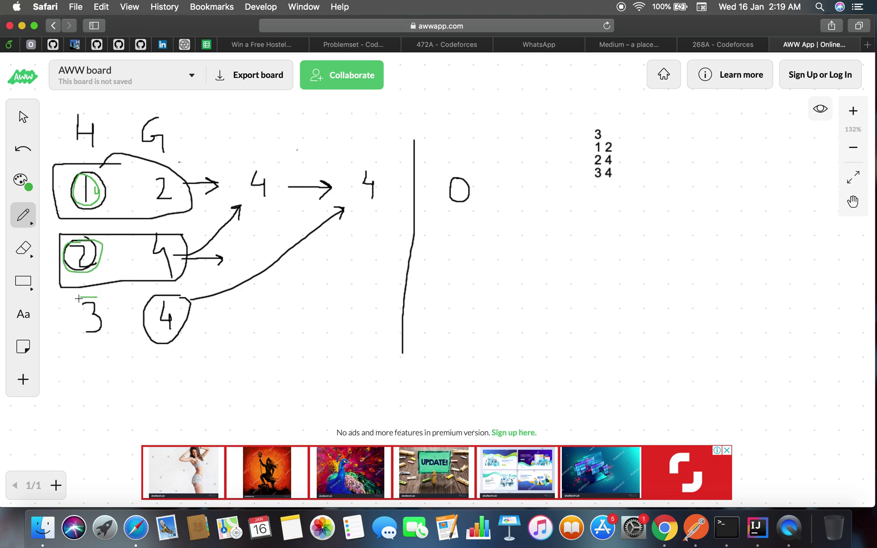
{"action": "left_click", "coordinate": [22, 181]}
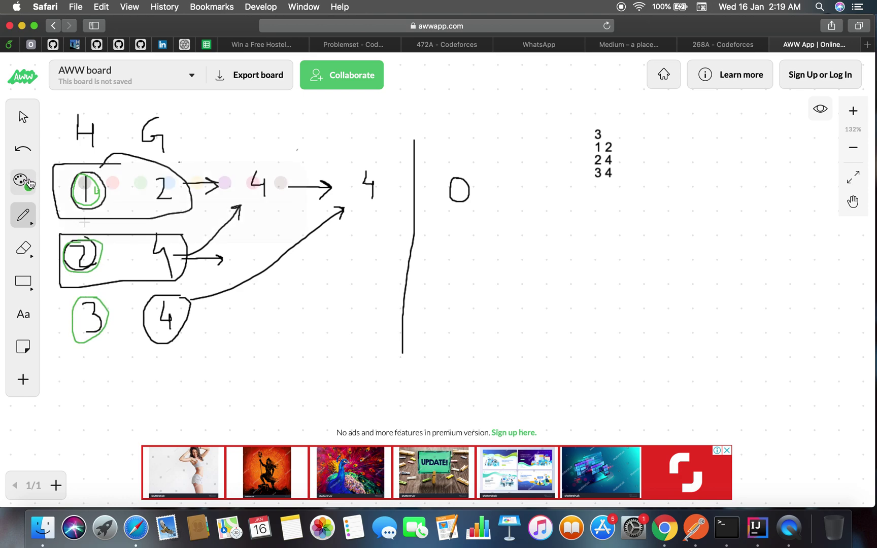
{"action": "left_click", "coordinate": [70, 183]}
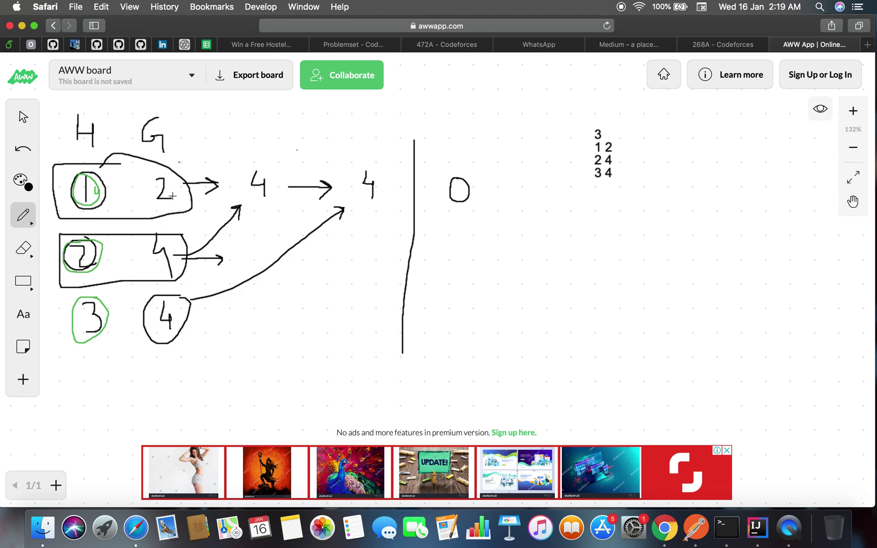
{"action": "mouse_move", "coordinate": [173, 196]}
{"action": "left_mouse_down"}
{"action": "mouse_move", "coordinate": [241, 246]}
{"action": "mouse_move", "coordinate": [240, 271]}
{"action": "mouse_move", "coordinate": [258, 270]}
{"action": "left_mouse_up"}
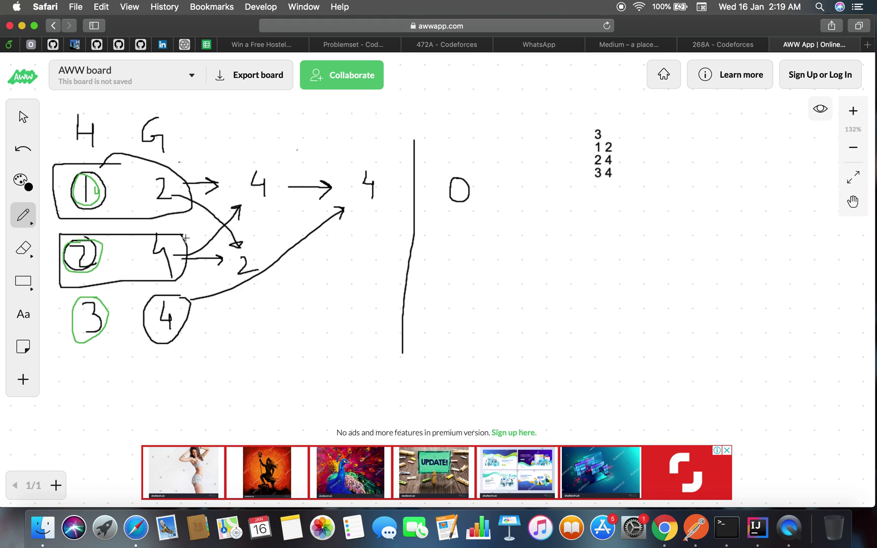
Bracket the lower 2, then ring and hatch it in red before reopening the palette
{"action": "left_click", "coordinate": [22, 181]}
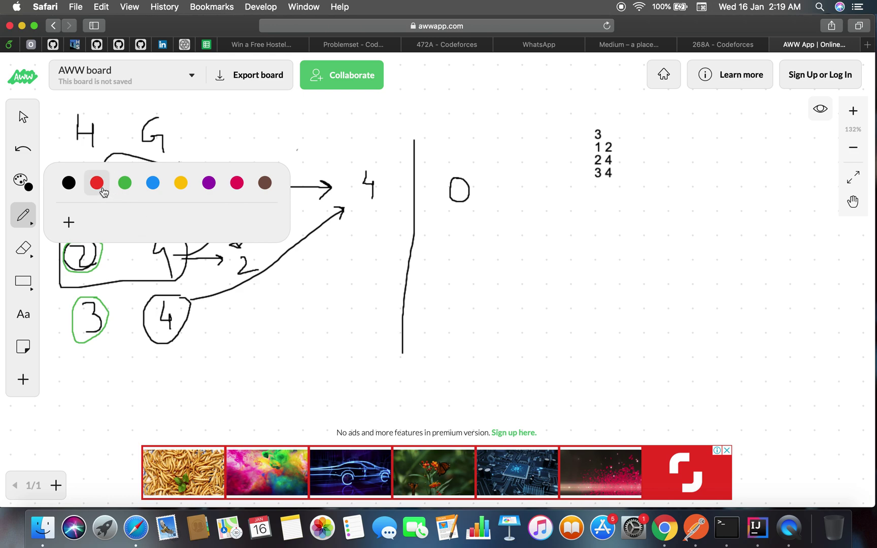
{"action": "left_click", "coordinate": [248, 252]}
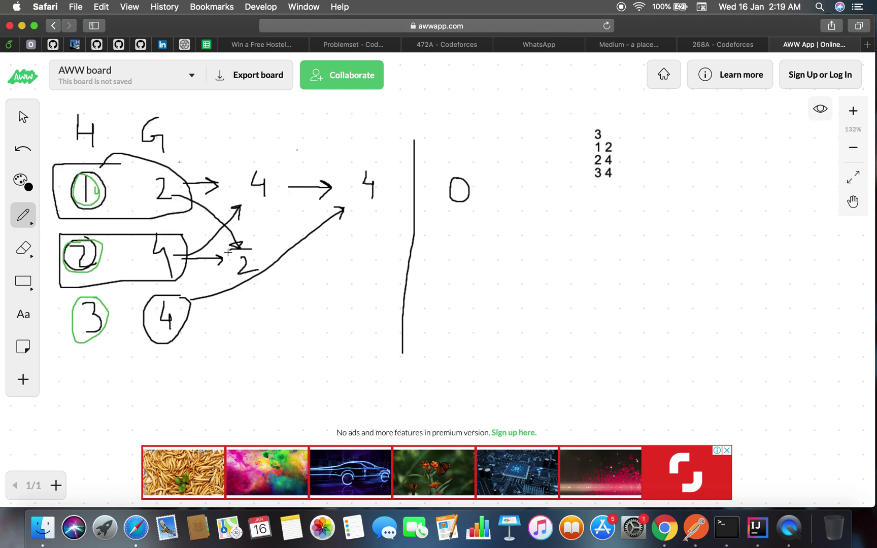
{"action": "left_click_drag", "start_coordinate": [252, 249], "coordinate": [230, 279]}
{"action": "left_click", "coordinate": [23, 182]}
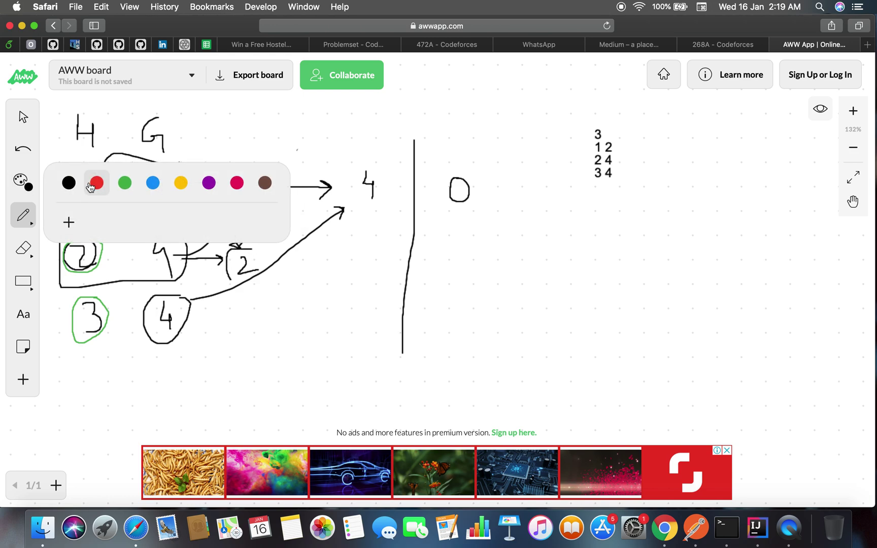
{"action": "left_click", "coordinate": [96, 182]}
{"action": "mouse_move", "coordinate": [252, 248]}
{"action": "left_mouse_down"}
{"action": "mouse_move", "coordinate": [231, 265]}
{"action": "mouse_move", "coordinate": [255, 289]}
{"action": "left_mouse_up"}
{"action": "left_click_drag", "start_coordinate": [281, 259], "coordinate": [271, 277]}
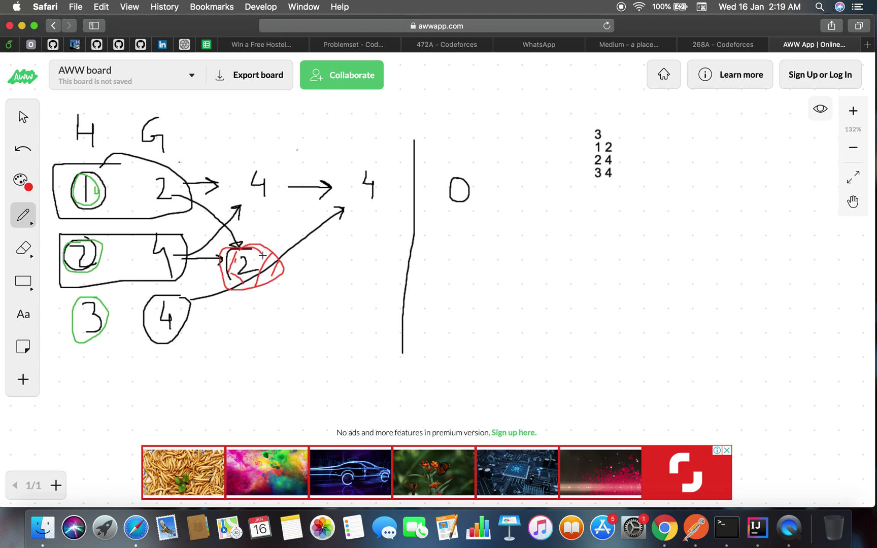
{"action": "left_click_drag", "start_coordinate": [236, 247], "coordinate": [226, 266]}
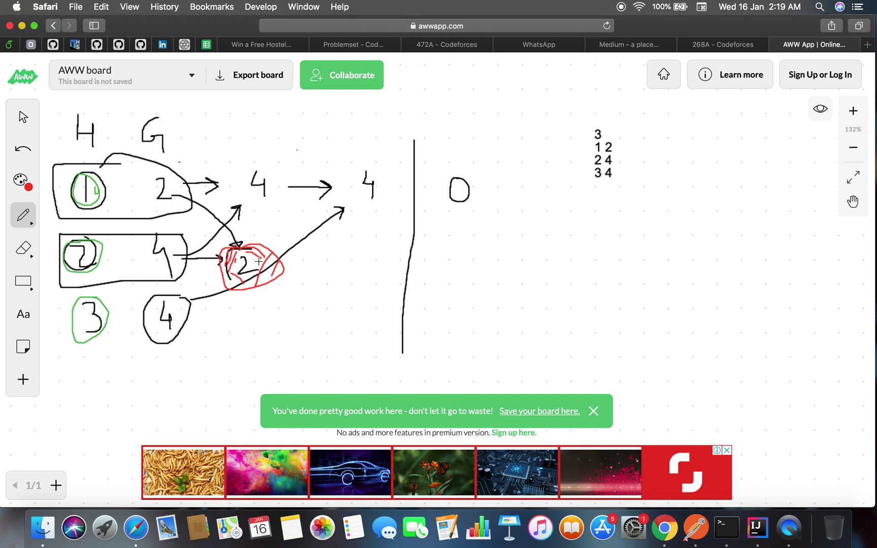
{"action": "left_click_drag", "start_coordinate": [272, 255], "coordinate": [277, 262]}
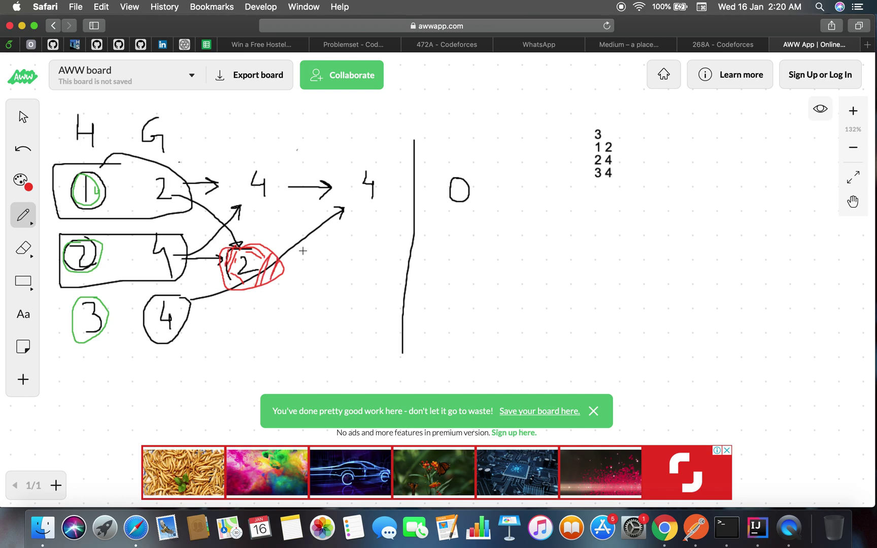
{"action": "left_click", "coordinate": [22, 180]}
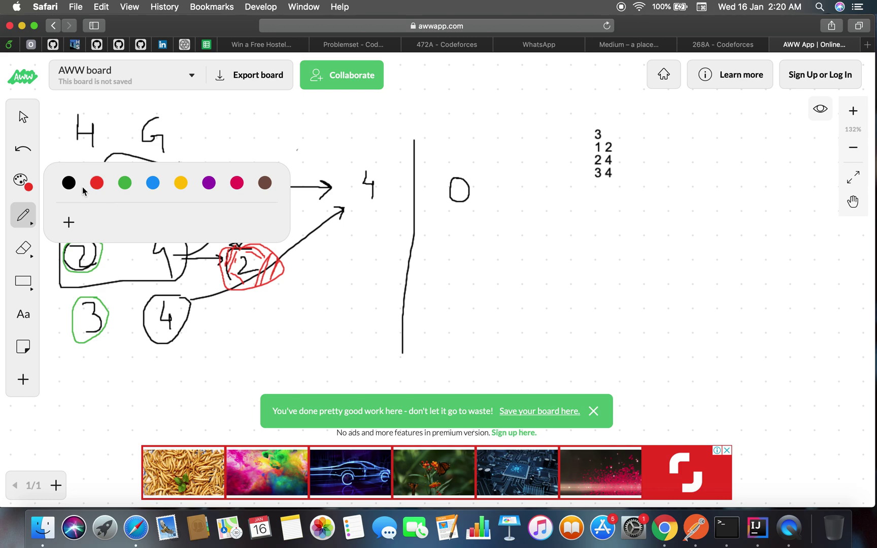
In black, link the third guest 4 to a new 4, write count 1, and box the 3 4 row
{"action": "left_click", "coordinate": [71, 183]}
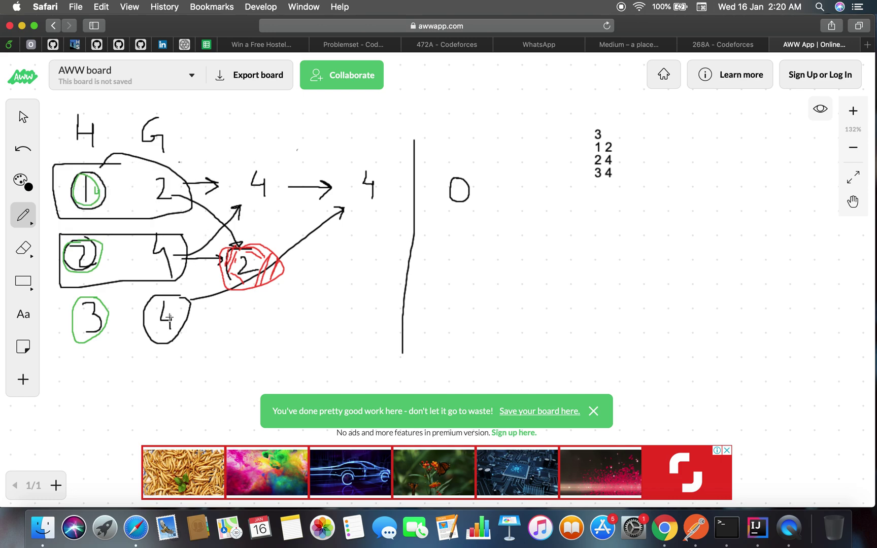
{"action": "mouse_move", "coordinate": [168, 317]}
{"action": "left_mouse_down"}
{"action": "mouse_move", "coordinate": [331, 261]}
{"action": "mouse_move", "coordinate": [364, 258]}
{"action": "mouse_move", "coordinate": [361, 269]}
{"action": "left_mouse_up"}
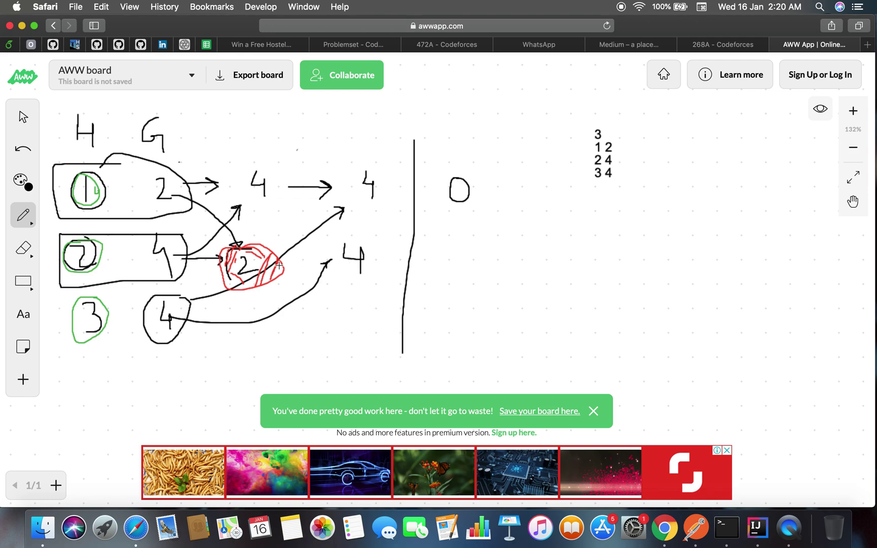
{"action": "mouse_move", "coordinate": [444, 238]}
{"action": "left_mouse_down"}
{"action": "mouse_move", "coordinate": [442, 267]}
{"action": "mouse_move", "coordinate": [453, 265]}
{"action": "left_mouse_up"}
{"action": "left_click_drag", "start_coordinate": [55, 298], "coordinate": [51, 352]}
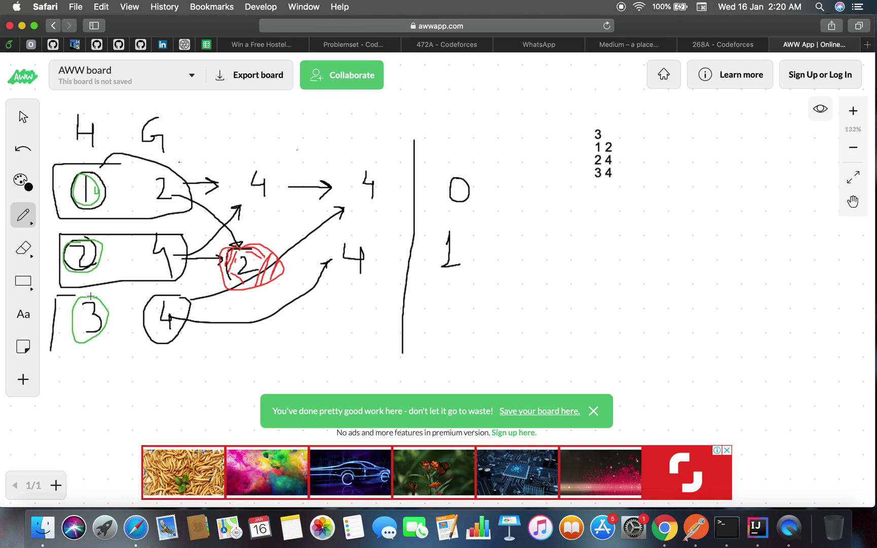
{"action": "mouse_move", "coordinate": [58, 296]}
{"action": "left_mouse_down"}
{"action": "mouse_move", "coordinate": [195, 295]}
{"action": "mouse_move", "coordinate": [148, 351]}
{"action": "mouse_move", "coordinate": [46, 354]}
{"action": "left_mouse_up"}
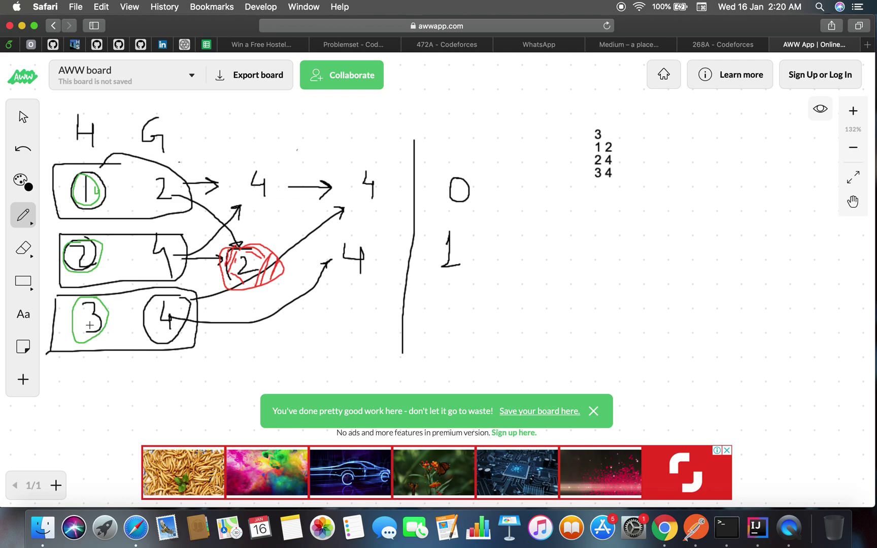
{"action": "mouse_move", "coordinate": [88, 325]}
{"action": "left_mouse_down"}
{"action": "mouse_move", "coordinate": [221, 349]}
{"action": "mouse_move", "coordinate": [218, 356]}
{"action": "left_mouse_up"}
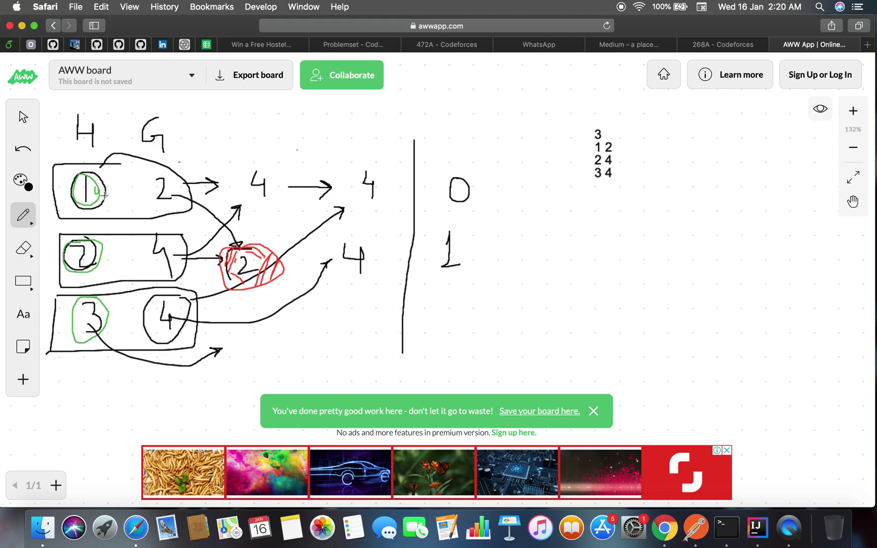
{"action": "mouse_move", "coordinate": [106, 194]}
{"action": "left_mouse_down"}
{"action": "mouse_move", "coordinate": [244, 321]}
{"action": "mouse_move", "coordinate": [267, 361]}
{"action": "left_mouse_up"}
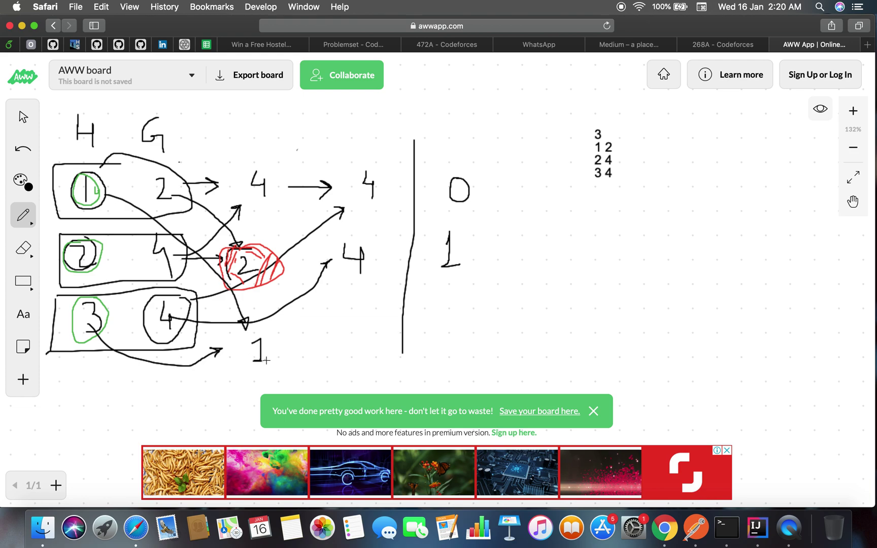
Link the green 2 to a bottom 2, then add a 0, a tick, and a total of 1
{"action": "left_click", "coordinate": [594, 411]}
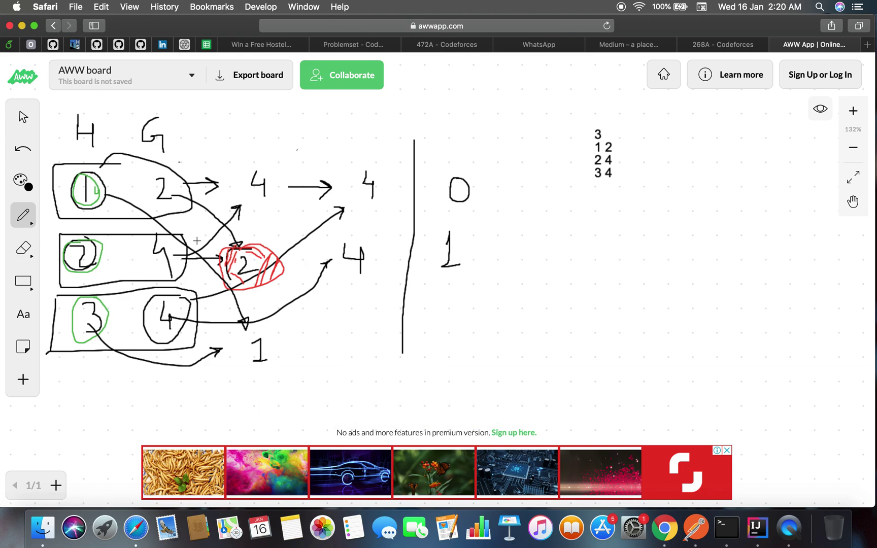
{"action": "left_click_drag", "start_coordinate": [105, 250], "coordinate": [332, 327]}
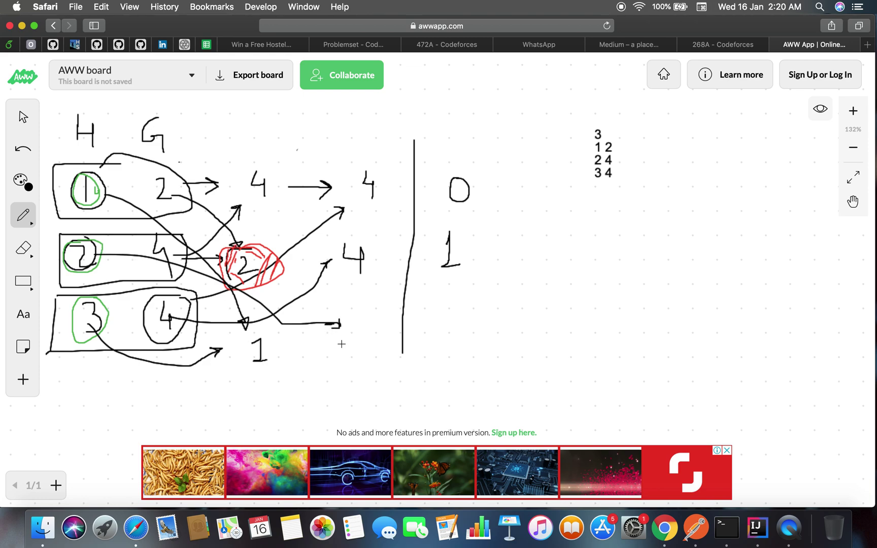
{"action": "left_click_drag", "start_coordinate": [348, 340], "coordinate": [368, 355]}
{"action": "mouse_move", "coordinate": [453, 322]}
{"action": "left_mouse_down"}
{"action": "mouse_move", "coordinate": [460, 344]}
{"action": "mouse_move", "coordinate": [461, 320]}
{"action": "left_mouse_up"}
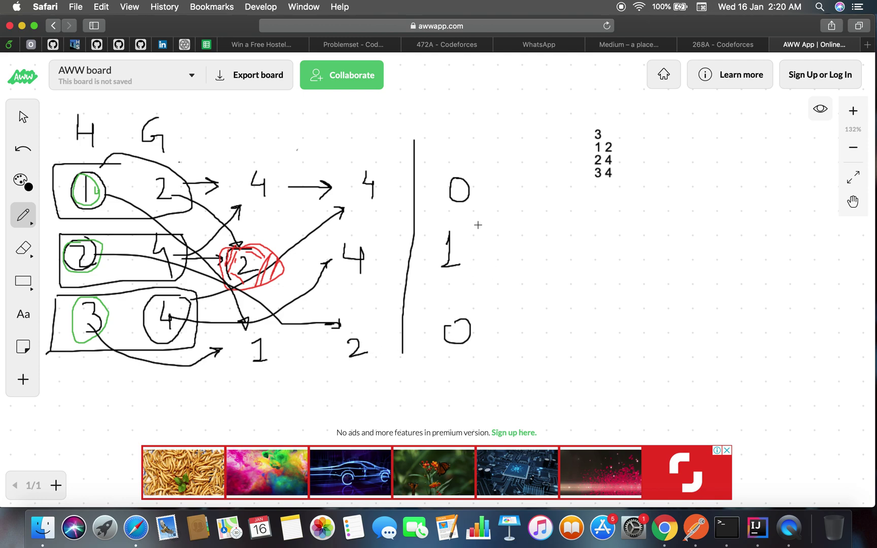
{"action": "left_click_drag", "start_coordinate": [474, 240], "coordinate": [502, 233]}
{"action": "mouse_move", "coordinate": [432, 357]}
{"action": "left_mouse_down"}
{"action": "mouse_move", "coordinate": [486, 351]}
{"action": "mouse_move", "coordinate": [463, 396]}
{"action": "left_mouse_up"}
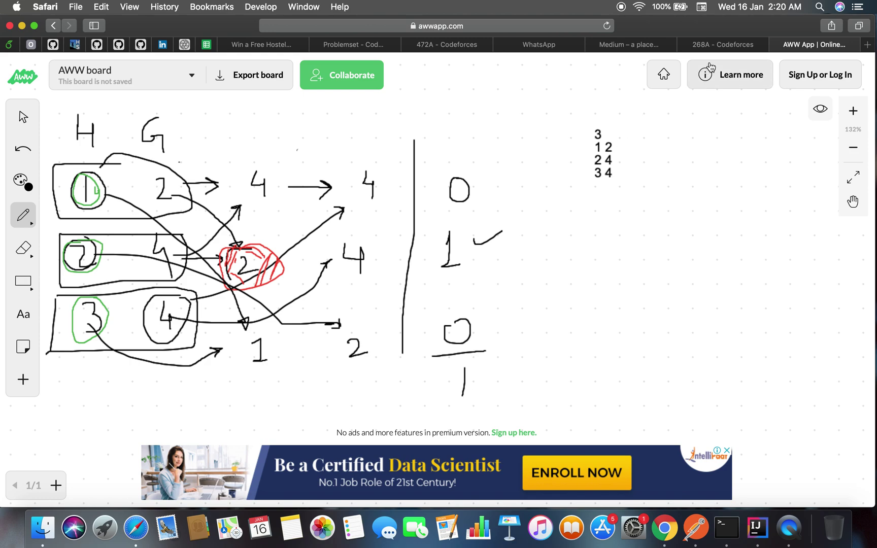
Review the Codeforces examples and pan the whiteboard to blank space beside the sample input
{"action": "left_click", "coordinate": [712, 47]}
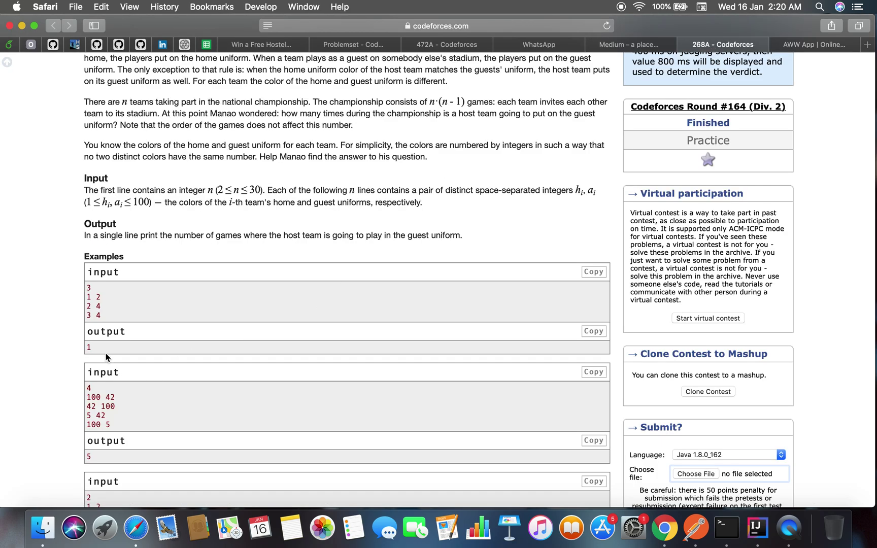
{"action": "scroll", "coordinate": [519, 214], "scroll_direction": "down", "scroll_amount": 3}
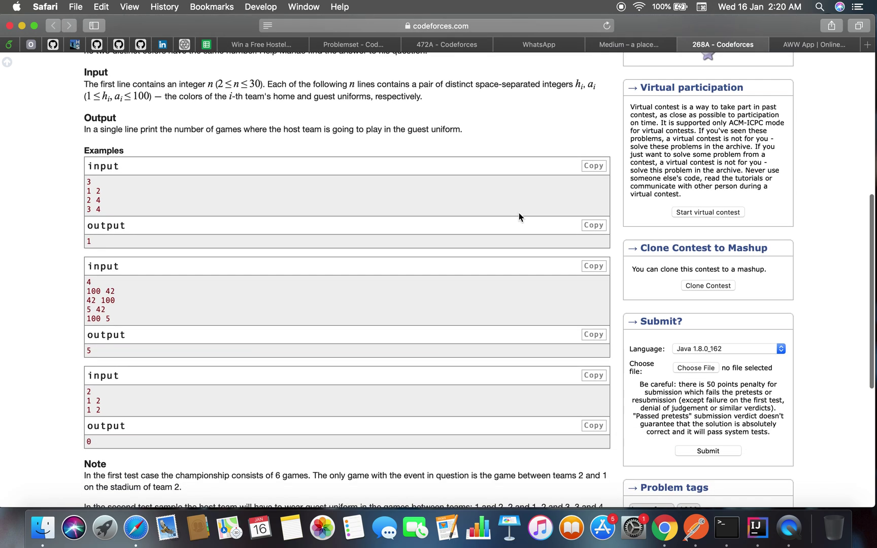
{"action": "scroll", "coordinate": [519, 214], "scroll_direction": "down", "scroll_amount": 2}
{"action": "left_click", "coordinate": [811, 47]}
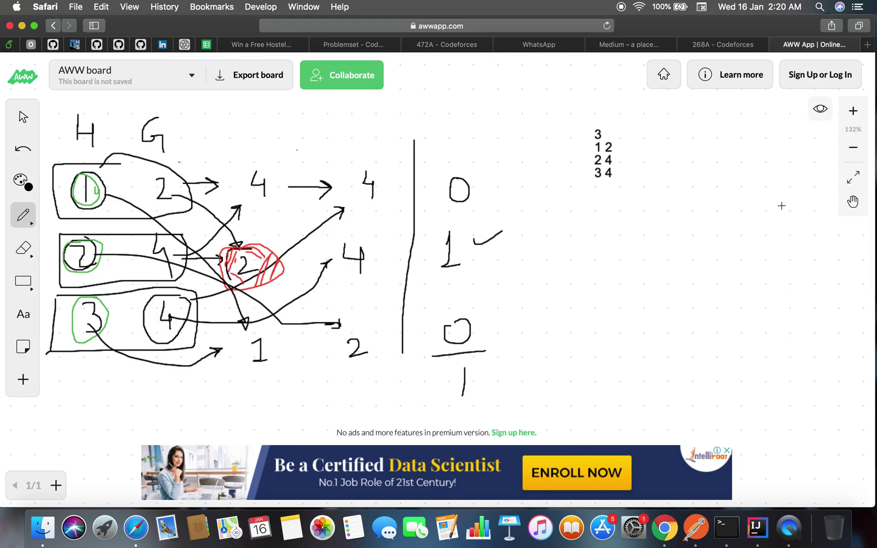
{"action": "left_click", "coordinate": [854, 201]}
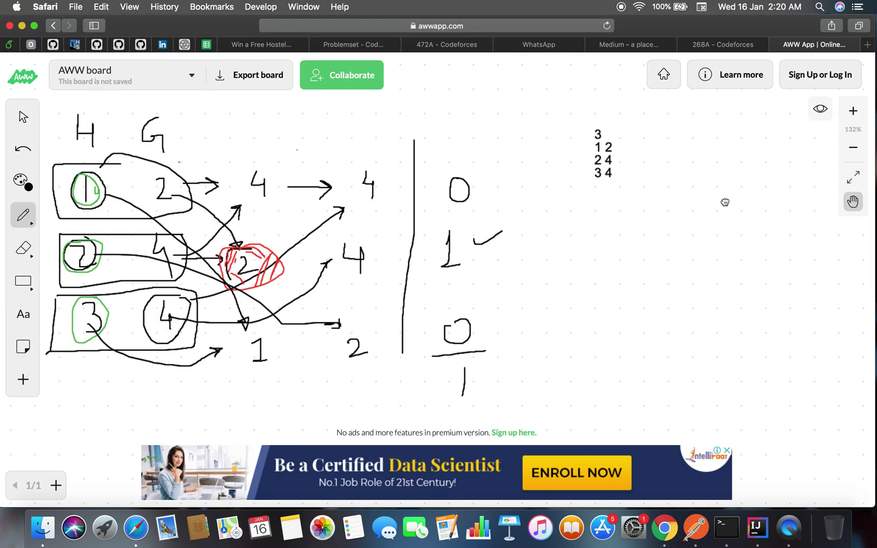
{"action": "mouse_move", "coordinate": [725, 202]}
{"action": "left_mouse_down"}
{"action": "mouse_move", "coordinate": [282, 210]}
{"action": "mouse_move", "coordinate": [272, 217]}
{"action": "left_mouse_up"}
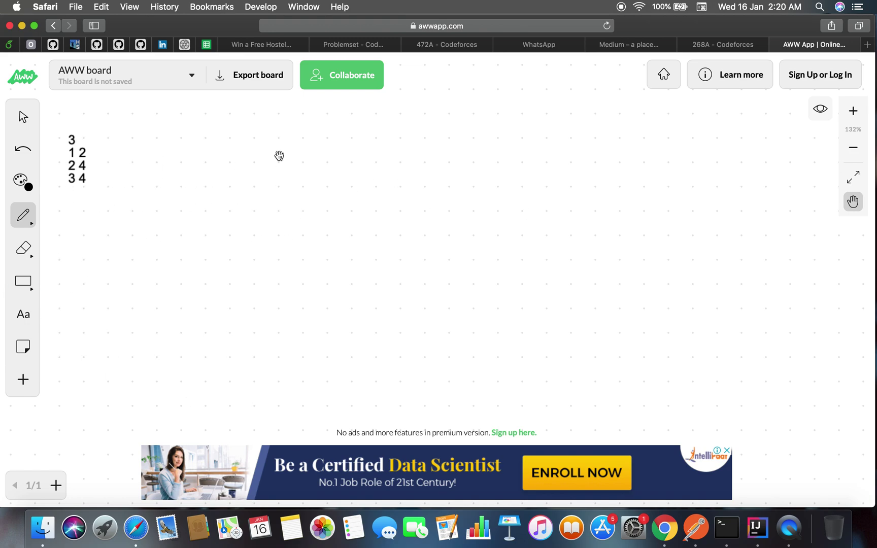
{"action": "left_click", "coordinate": [724, 46]}
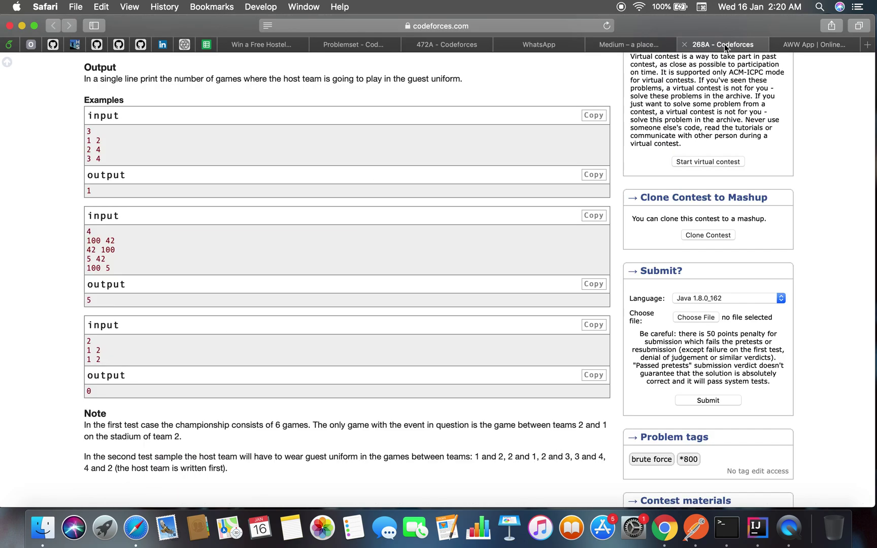
{"action": "left_click", "coordinate": [817, 45]}
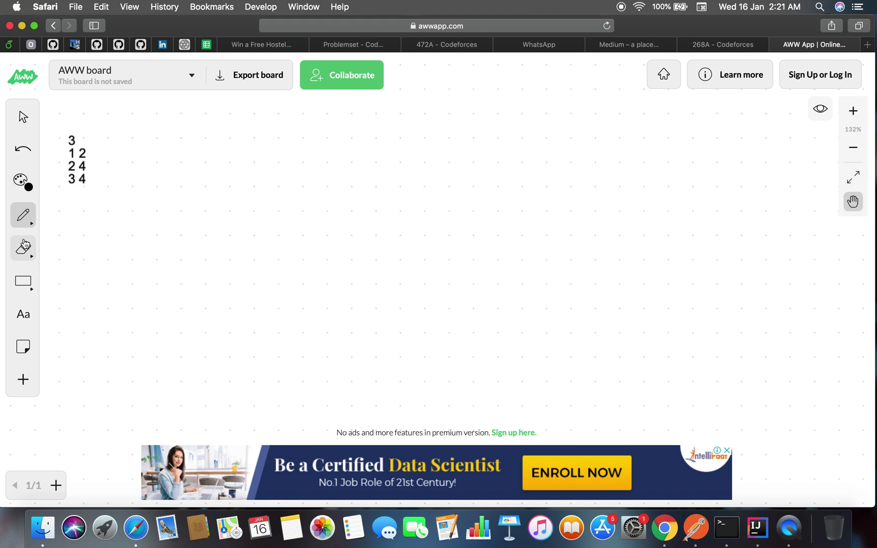
Sketch the two-team example's colours, with 2s beside the sample input
{"action": "left_click_drag", "start_coordinate": [131, 140], "coordinate": [146, 159]}
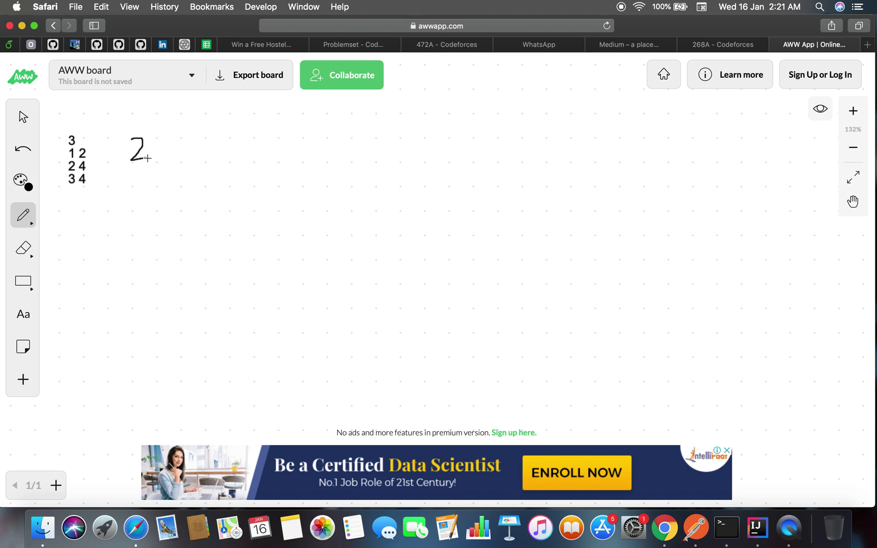
{"action": "left_click_drag", "start_coordinate": [141, 210], "coordinate": [141, 234]}
{"action": "mouse_move", "coordinate": [228, 194]}
{"action": "left_mouse_down"}
{"action": "mouse_move", "coordinate": [225, 230]}
{"action": "mouse_move", "coordinate": [267, 232]}
{"action": "left_mouse_up"}
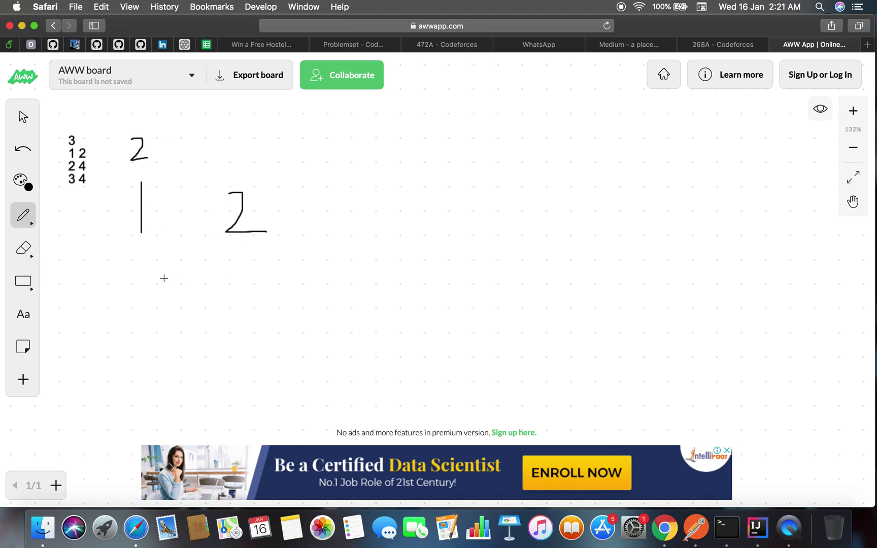
{"action": "left_click_drag", "start_coordinate": [148, 279], "coordinate": [148, 331]}
{"action": "mouse_move", "coordinate": [253, 282]}
{"action": "left_mouse_down"}
{"action": "mouse_move", "coordinate": [259, 302]}
{"action": "mouse_move", "coordinate": [298, 305]}
{"action": "left_mouse_up"}
Circle both 1s in green and draw a green arrow from the lower 2, then return to black
{"action": "left_click", "coordinate": [23, 180]}
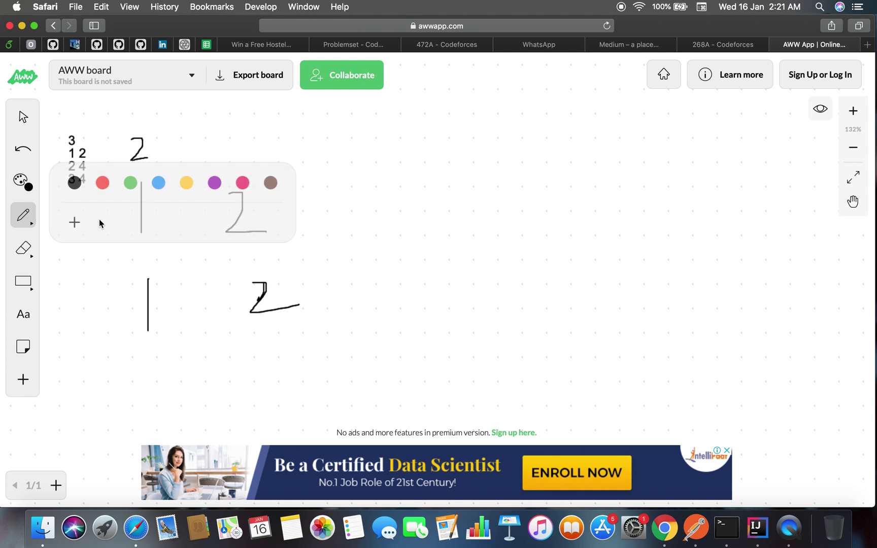
{"action": "left_click", "coordinate": [123, 182]}
{"action": "mouse_move", "coordinate": [162, 180]}
{"action": "left_mouse_down"}
{"action": "mouse_move", "coordinate": [119, 212]}
{"action": "mouse_move", "coordinate": [182, 199]}
{"action": "mouse_move", "coordinate": [150, 176]}
{"action": "left_mouse_up"}
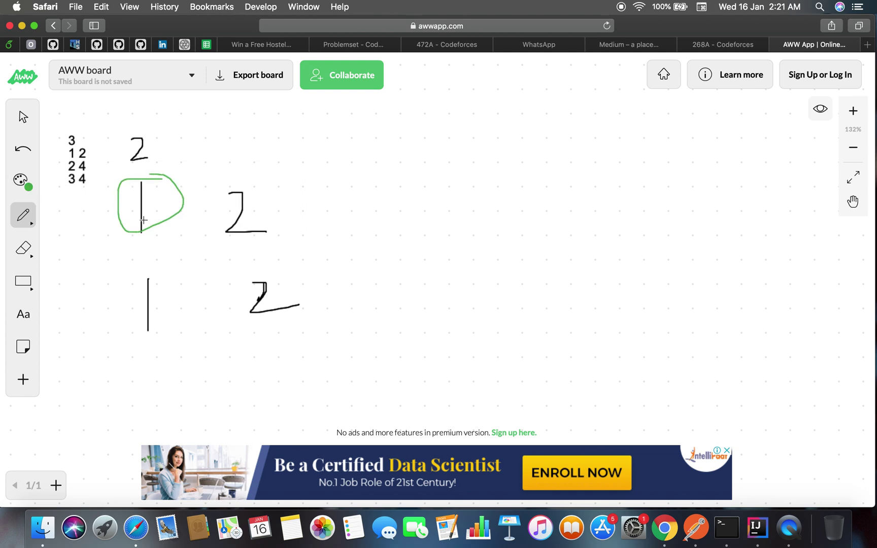
{"action": "mouse_move", "coordinate": [150, 269]}
{"action": "left_mouse_down"}
{"action": "mouse_move", "coordinate": [172, 327]}
{"action": "mouse_move", "coordinate": [142, 267]}
{"action": "left_mouse_up"}
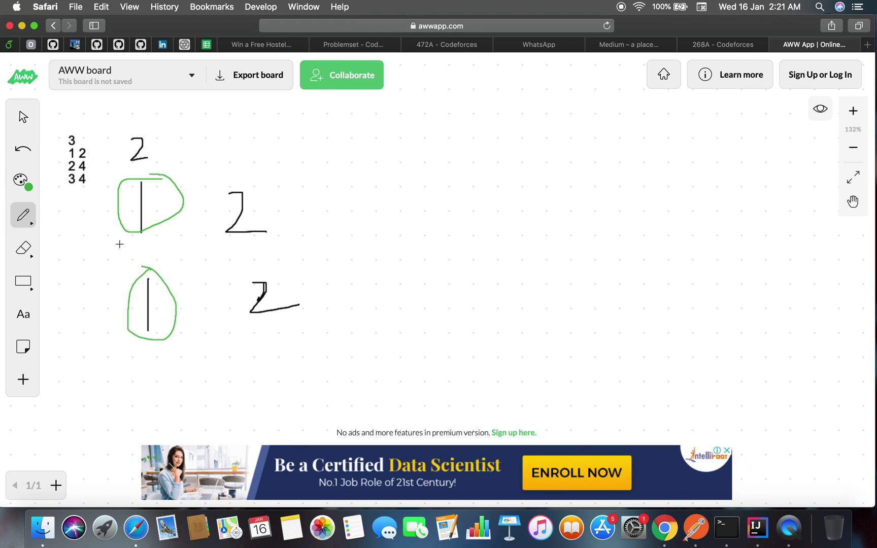
{"action": "left_click", "coordinate": [23, 181]}
{"action": "left_click_drag", "start_coordinate": [314, 266], "coordinate": [321, 240]}
{"action": "left_click", "coordinate": [71, 182]}
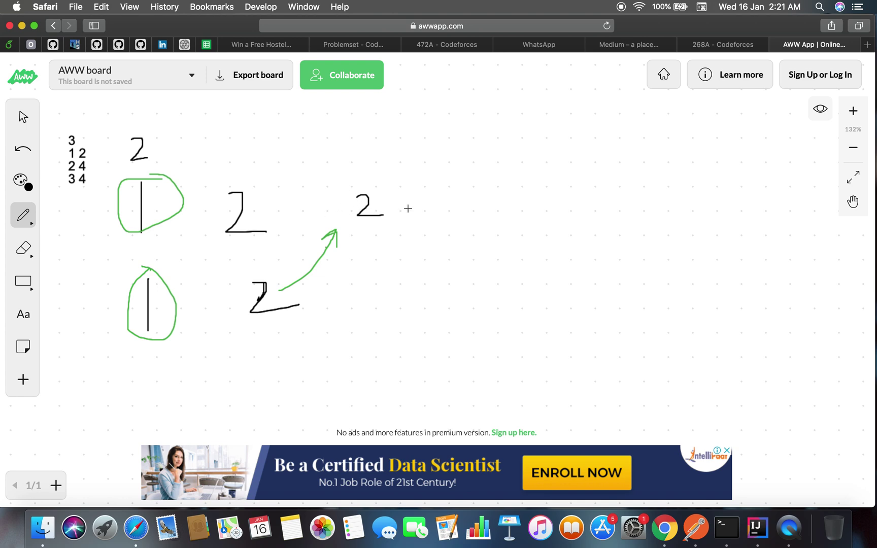
Draw a tally divider with two 0s, an arrow to a 2, and a sum line totalling 0
{"action": "left_click_drag", "start_coordinate": [455, 173], "coordinate": [467, 409]}
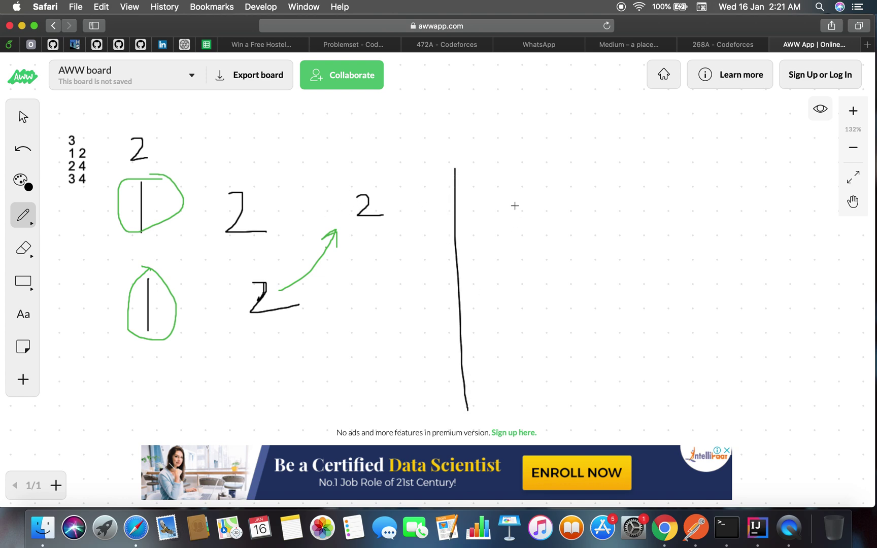
{"action": "left_click_drag", "start_coordinate": [514, 224], "coordinate": [492, 200]}
{"action": "mouse_move", "coordinate": [250, 235]}
{"action": "left_mouse_down"}
{"action": "mouse_move", "coordinate": [327, 263]}
{"action": "mouse_move", "coordinate": [338, 284]}
{"action": "left_mouse_up"}
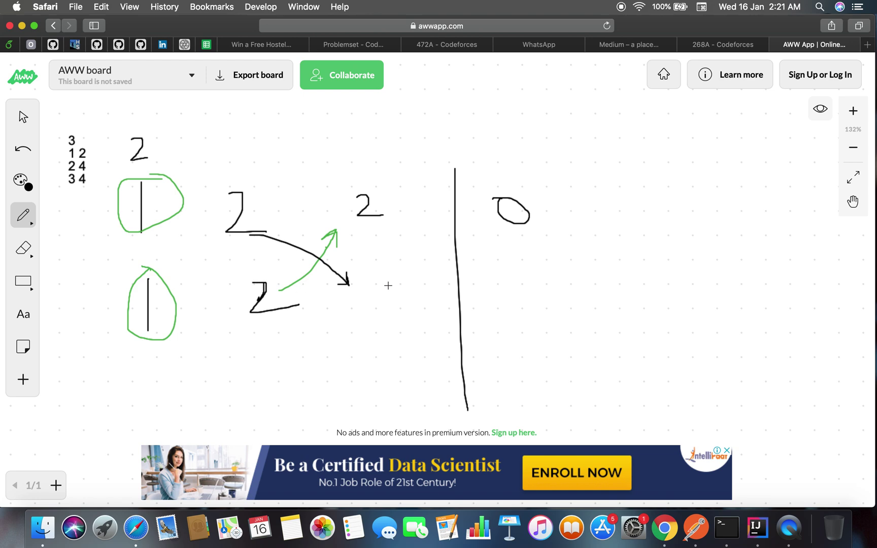
{"action": "left_click_drag", "start_coordinate": [381, 283], "coordinate": [408, 305]}
{"action": "left_click_drag", "start_coordinate": [530, 271], "coordinate": [535, 282]}
{"action": "left_click_drag", "start_coordinate": [480, 353], "coordinate": [572, 356]}
{"action": "left_click_drag", "start_coordinate": [519, 404], "coordinate": [538, 368]}
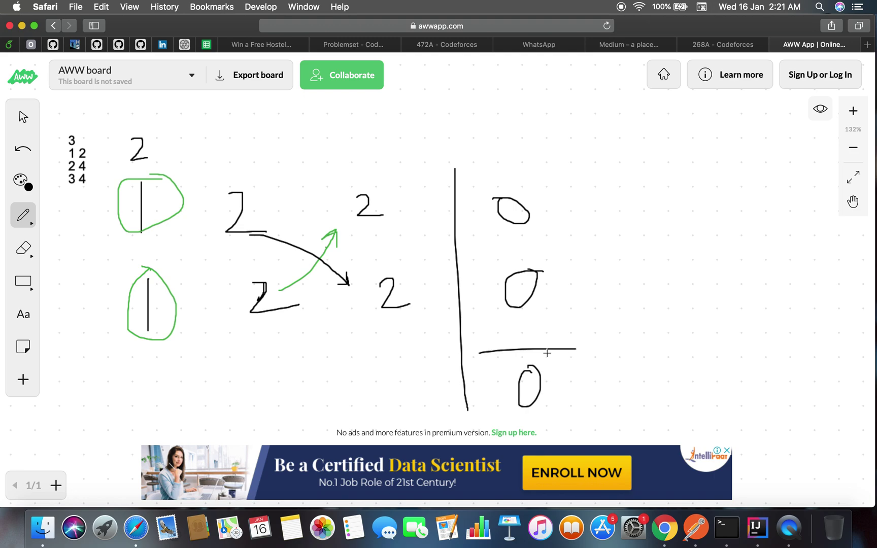
{"action": "left_click", "coordinate": [729, 45]}
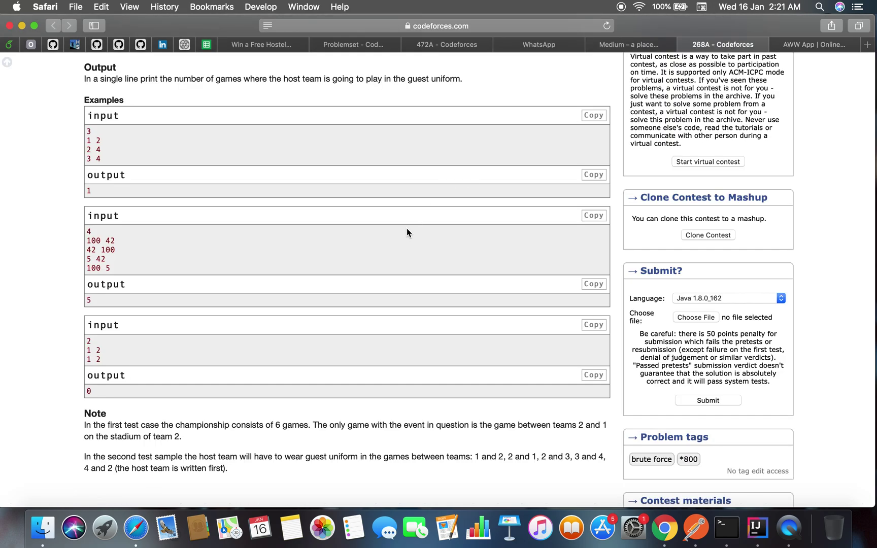
{"action": "scroll", "coordinate": [406, 230], "scroll_direction": "up", "scroll_amount": 2}
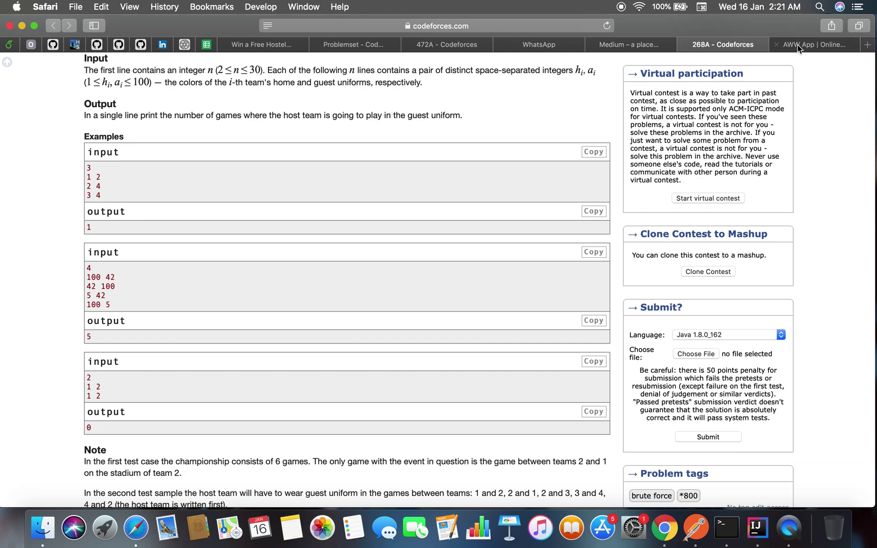
Zoom and pan the whiteboard to frame both worked examples together
{"action": "left_click", "coordinate": [797, 44]}
{"action": "left_click", "coordinate": [854, 152]}
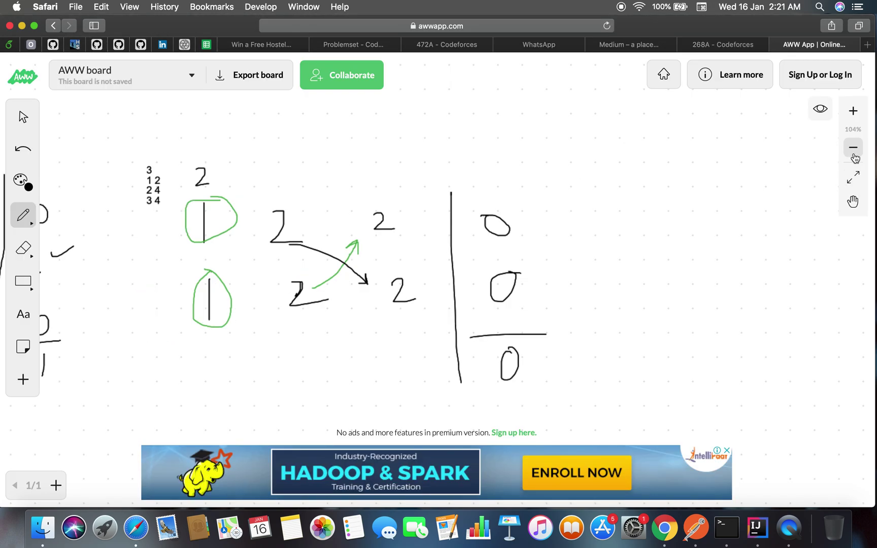
{"action": "left_click", "coordinate": [854, 149]}
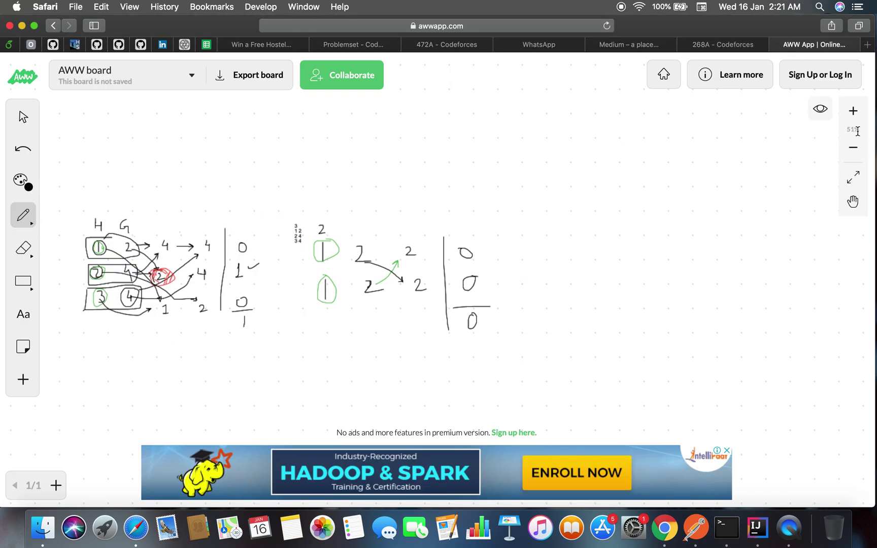
{"action": "left_click", "coordinate": [853, 110]}
{"action": "left_click", "coordinate": [854, 201]}
{"action": "left_click_drag", "start_coordinate": [531, 214], "coordinate": [687, 181]}
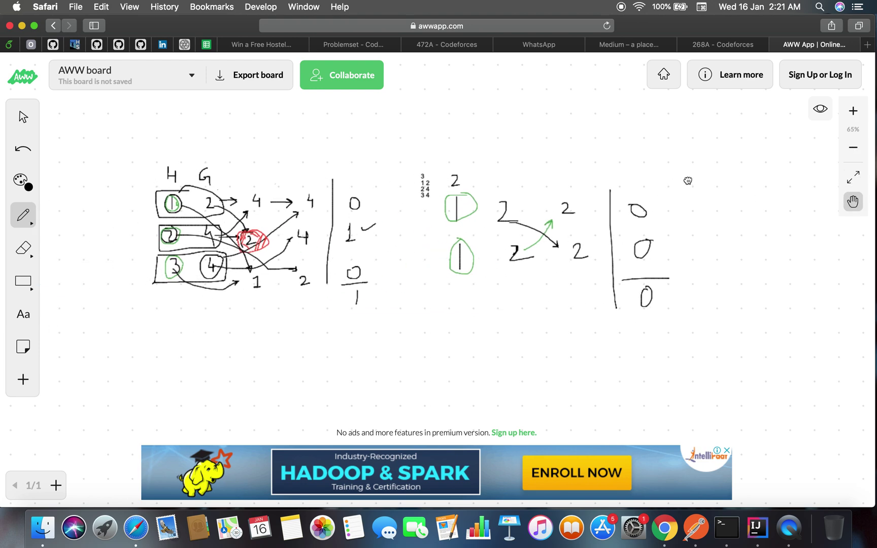
{"action": "left_click", "coordinate": [853, 111]}
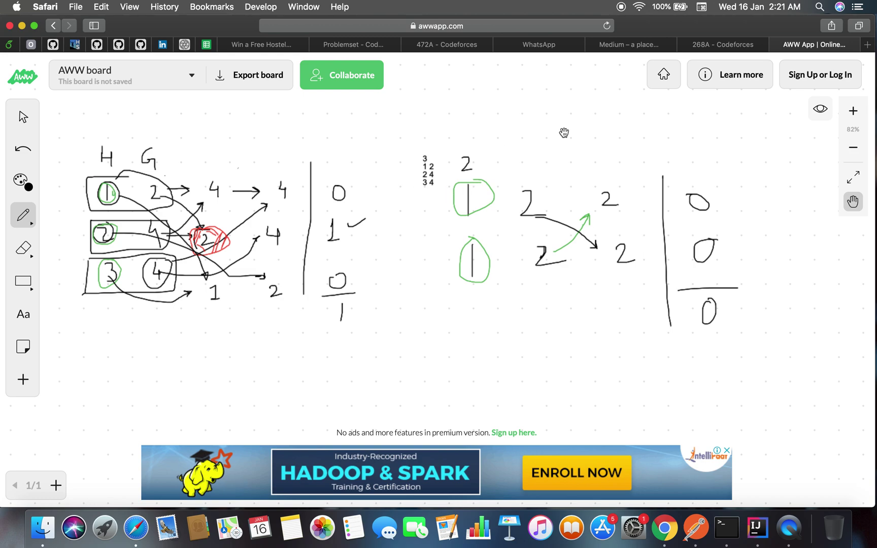
Glance at the 268A problem page, then move to the IntelliJ IDEA desktop
{"action": "key", "text": "ctrl+Right"}
{"action": "key", "text": "ctrl+Left"}
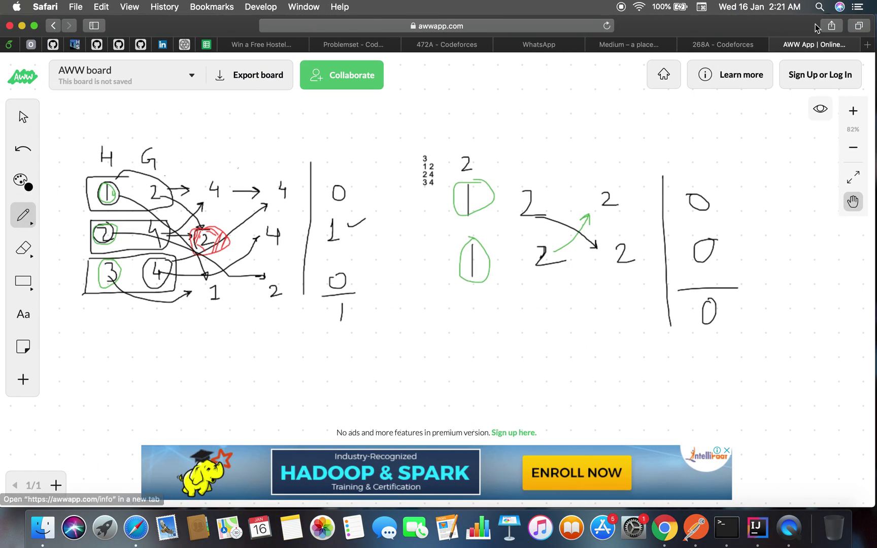
{"action": "left_click", "coordinate": [739, 40]}
{"action": "scroll", "coordinate": [273, 168], "scroll_direction": "up", "scroll_amount": 5}
{"action": "scroll", "coordinate": [272, 168], "scroll_direction": "up", "scroll_amount": 5}
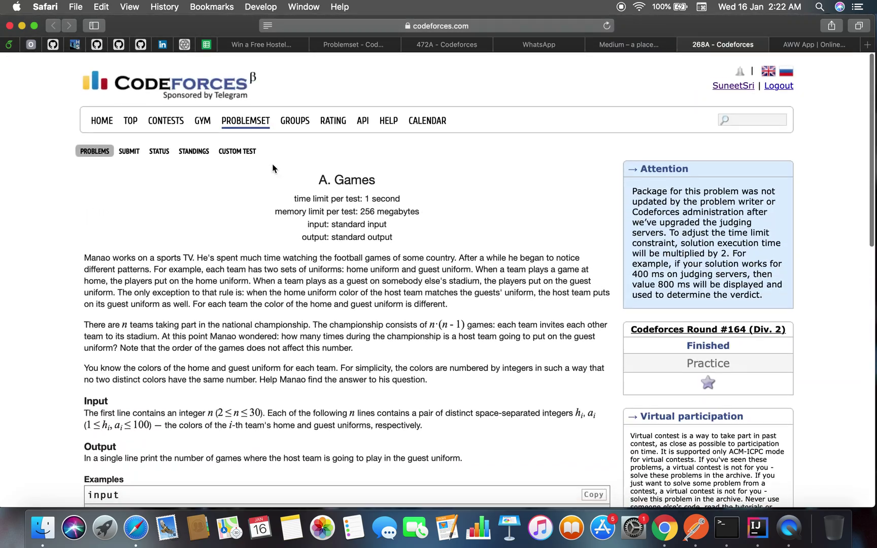
{"action": "key", "text": "ctrl+Right"}
{"action": "key", "text": "ctrl+Left"}
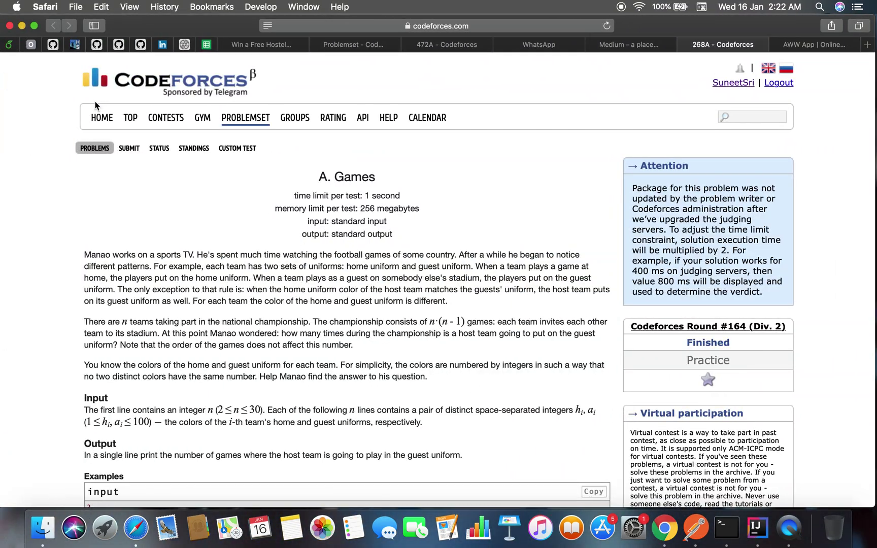
{"action": "key", "text": "ctrl+Right"}
Close all open editor tabs, including Problem469A
{"action": "left_click", "coordinate": [63, 101]}
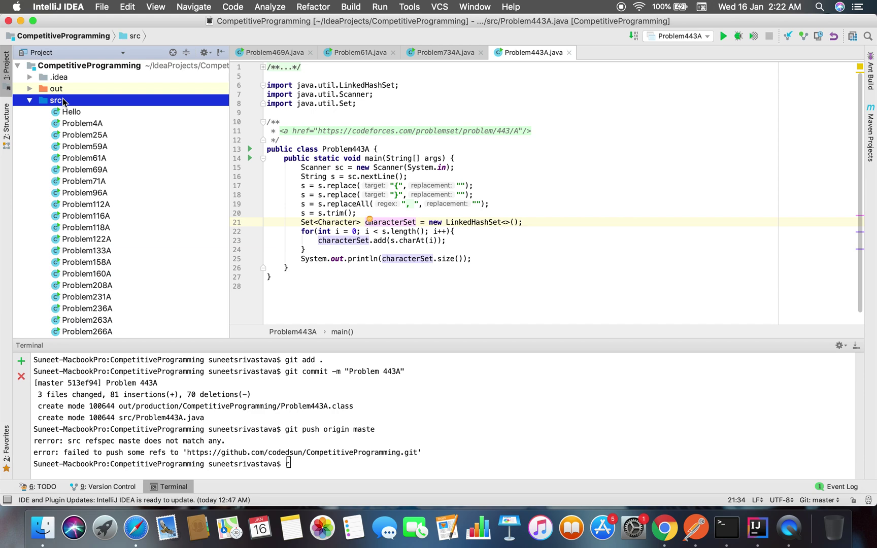
{"action": "right_click", "coordinate": [63, 100]}
{"action": "left_click", "coordinate": [272, 52]}
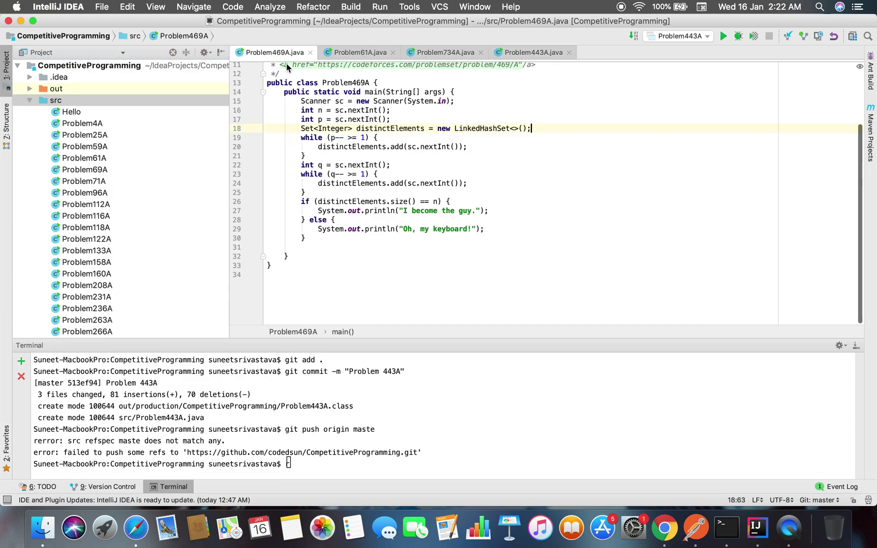
{"action": "right_click", "coordinate": [271, 53]}
{"action": "left_click", "coordinate": [291, 78]}
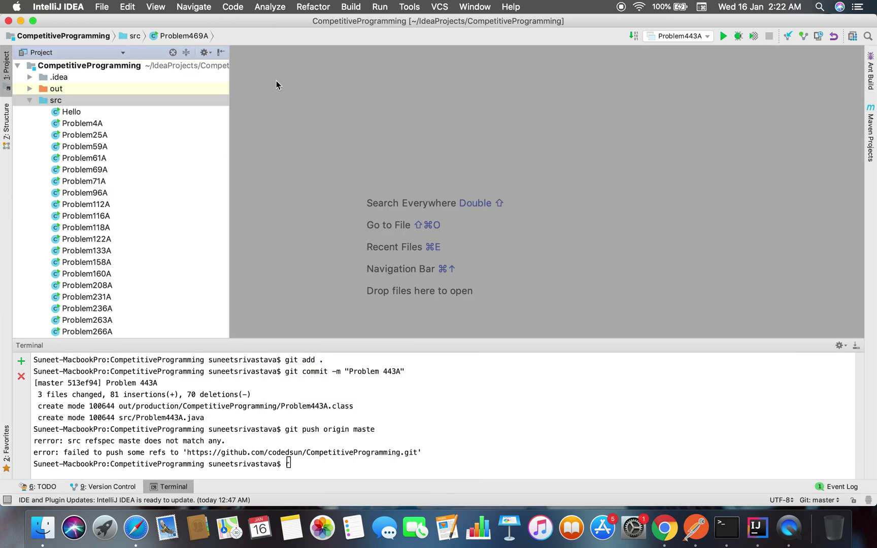
Create a new Java class named Problem268A in the src folder
{"action": "right_click", "coordinate": [173, 100]}
{"action": "left_click", "coordinate": [417, 68]}
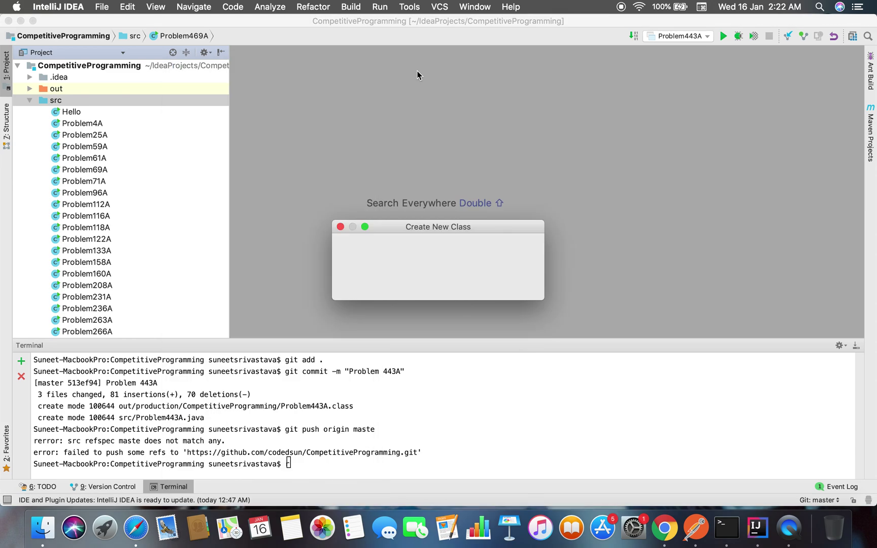
{"action": "type", "text": "O"}
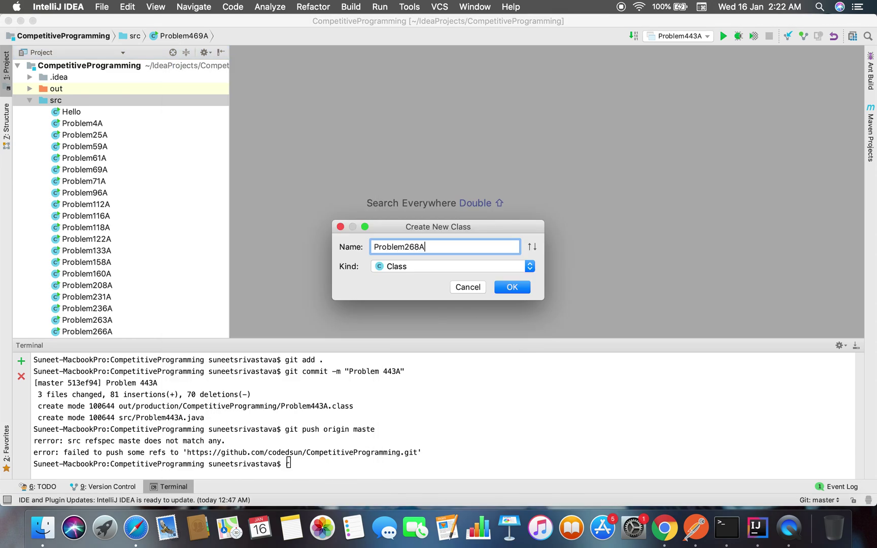
{"action": "key", "text": "Return"}
{"action": "key", "text": "Return"}
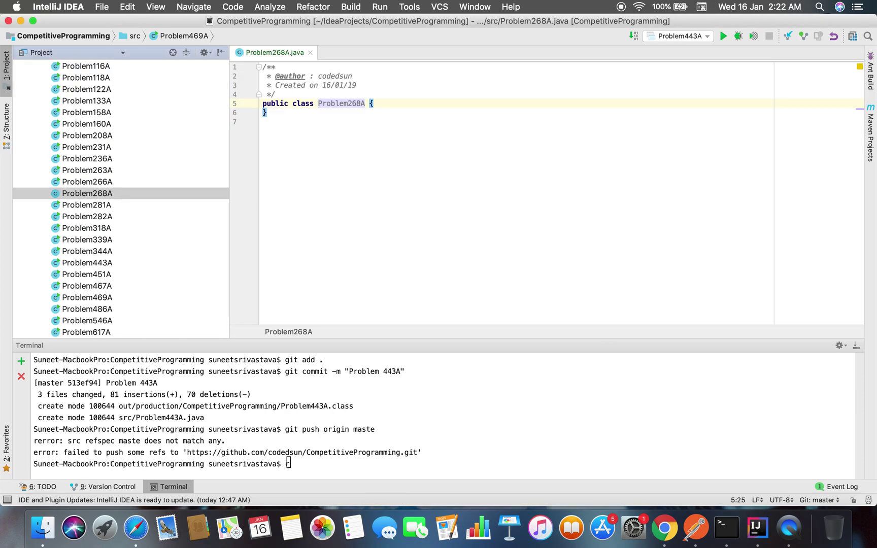
Insert a Javadoc comment block below the header comment
{"action": "left_click", "coordinate": [471, 156]}
{"action": "left_click", "coordinate": [278, 86]}
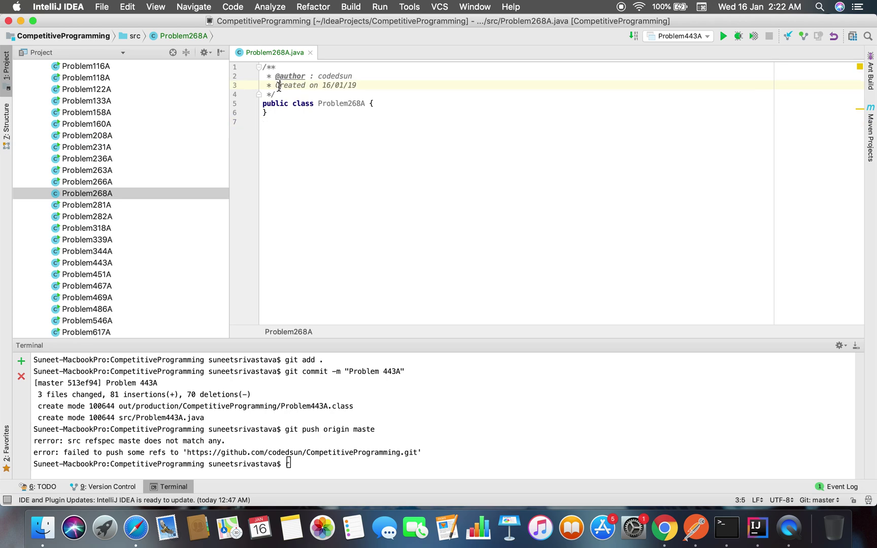
{"action": "key", "text": "Down"}
{"action": "key", "text": "Return"}
{"action": "key", "text": "Return"}
{"action": "type", "text": "/**"}
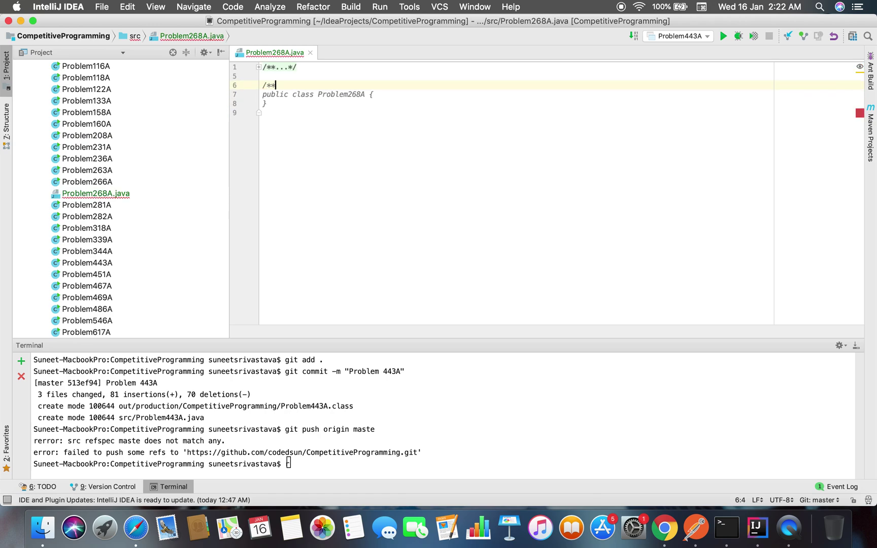
{"action": "key", "text": "Return"}
{"action": "type", "text": "<a "}
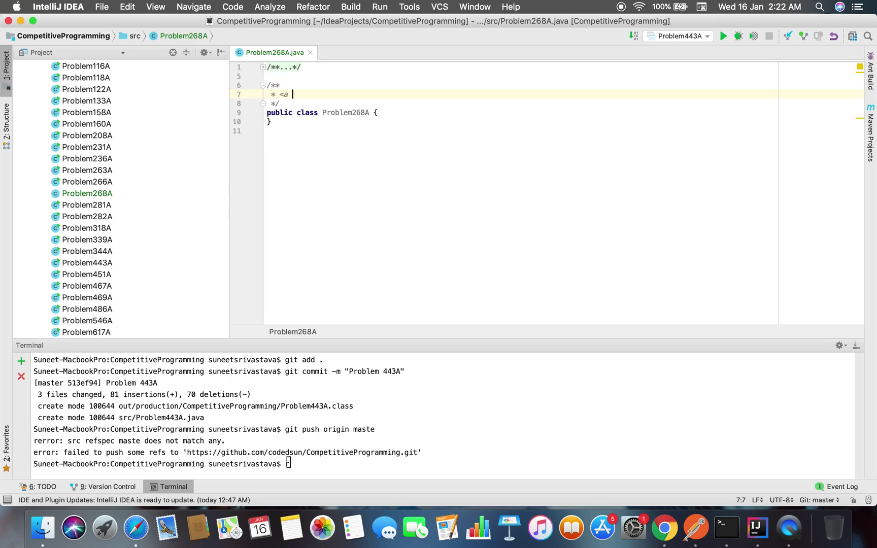
{"action": "type", "text": "href=\""}
Paste the Codeforces 268A problem URL into the comment's href attribute
{"action": "key", "text": "super+Tab"}
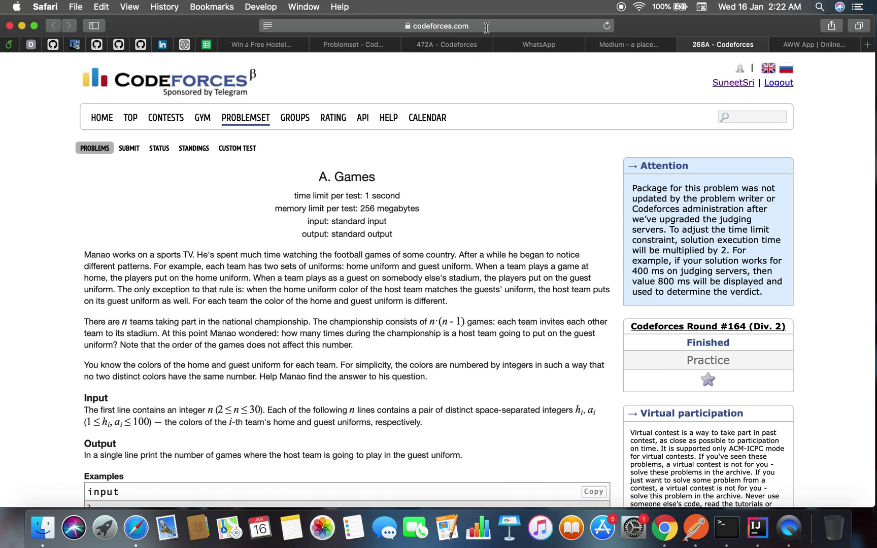
{"action": "left_click", "coordinate": [487, 28]}
{"action": "key", "text": "super+Tab"}
{"action": "left_click", "coordinate": [433, 99]}
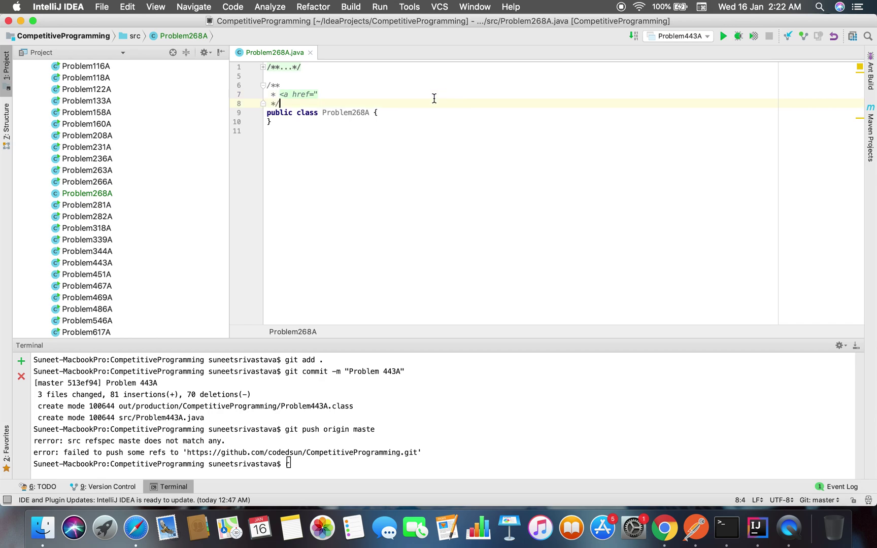
{"action": "type", "text": "https://codeforces.com/problemset/problem/268/A"}
{"action": "key", "text": "super+z"}
{"action": "left_click", "coordinate": [410, 95]}
{"action": "type", "text": "https://codeforces.com/problemset/problem/268/A"}
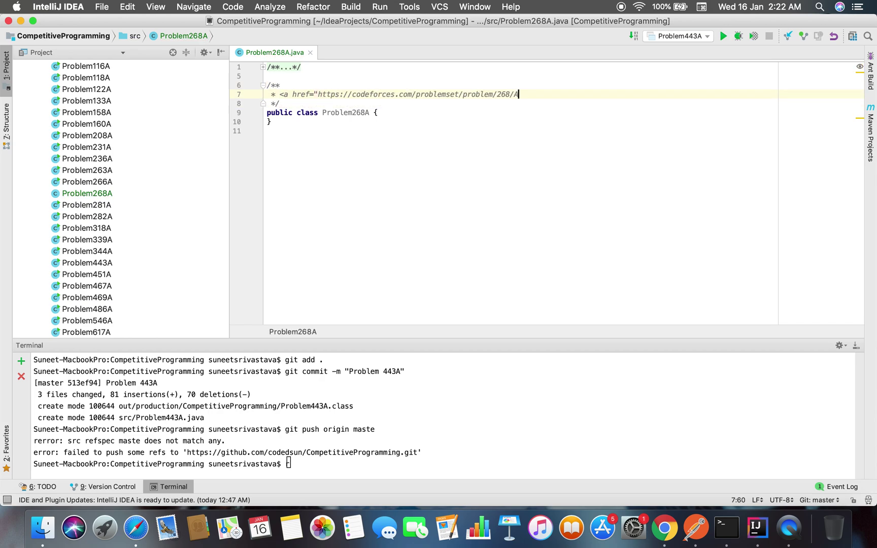
{"action": "type", "text": "/>"}
Open a blank line inside the Problem268A class body
{"action": "key", "text": "Down"}
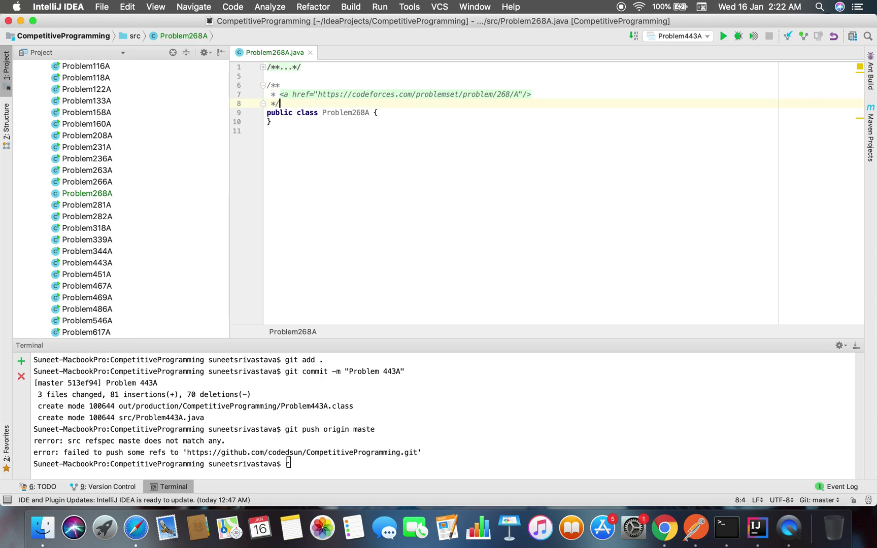
{"action": "key", "text": "Down"}
{"action": "key", "text": "Return"}
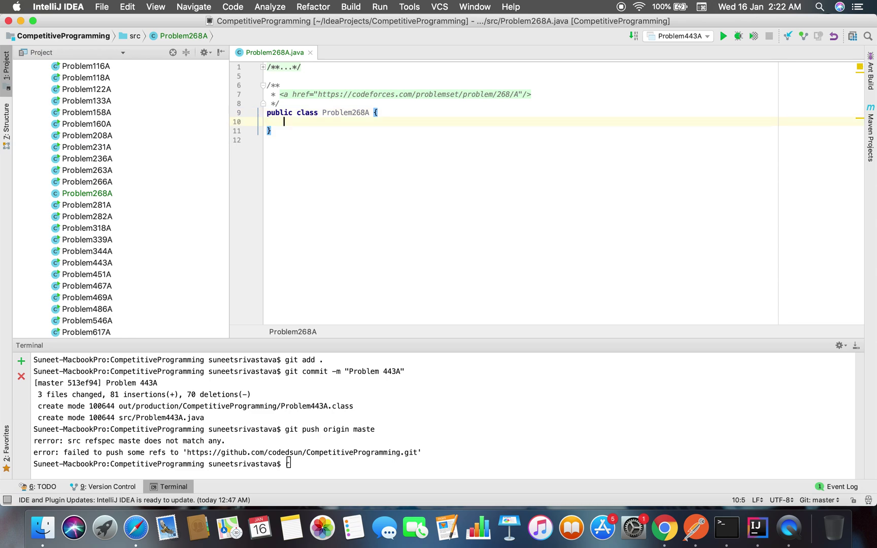
{"action": "type", "text": "psvm"}
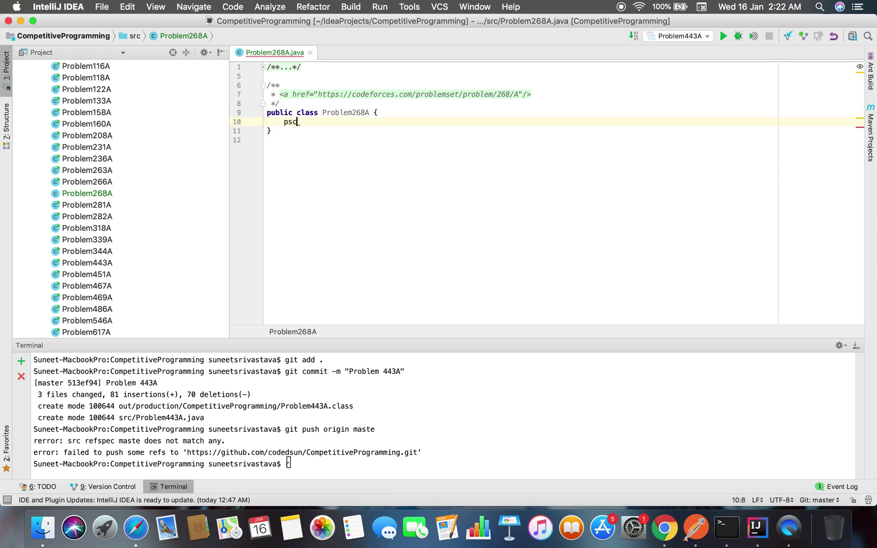
Generate main, write Scanner sc = new Scanner(System.in) with its import, and begin int n
{"action": "key", "text": "Tab"}
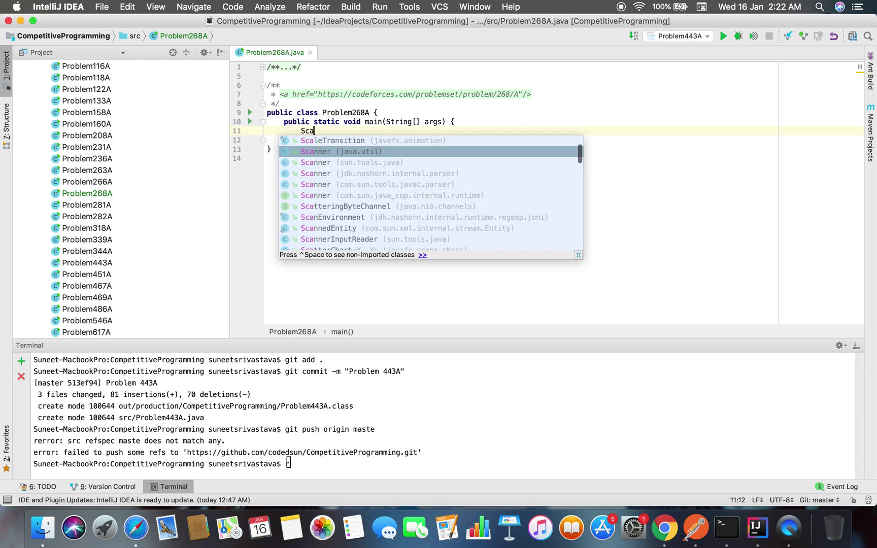
{"action": "type", "text": "an"}
{"action": "key", "text": "Escape"}
{"action": "key", "text": "ctrl+space"}
{"action": "key", "text": "Return"}
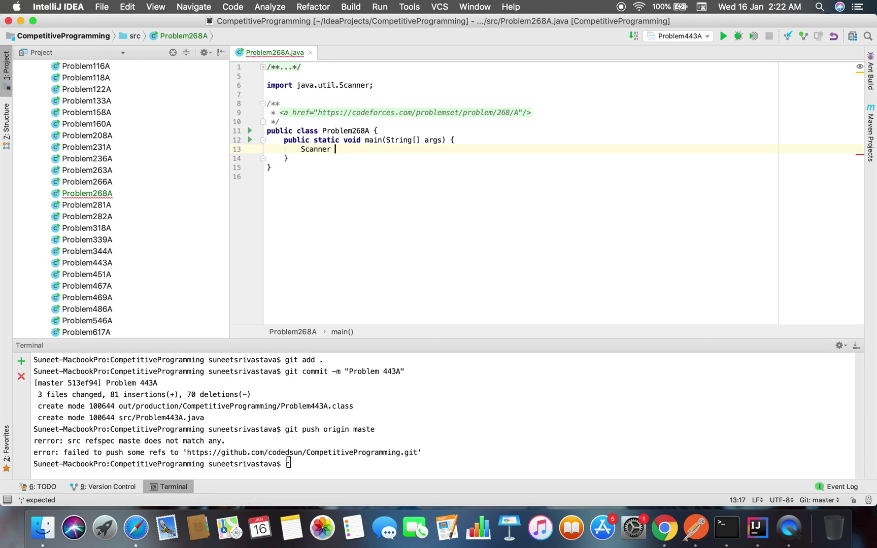
{"action": "type", "text": "sc "}
{"action": "type", "text": "= new Scan"}
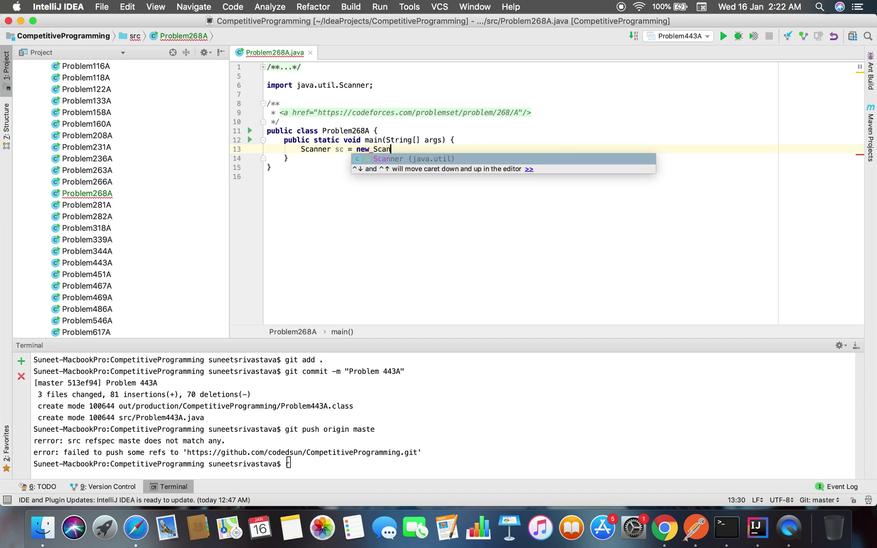
{"action": "key", "text": "Return"}
{"action": "type", "text": "System.i"}
{"action": "key", "text": "Return"}
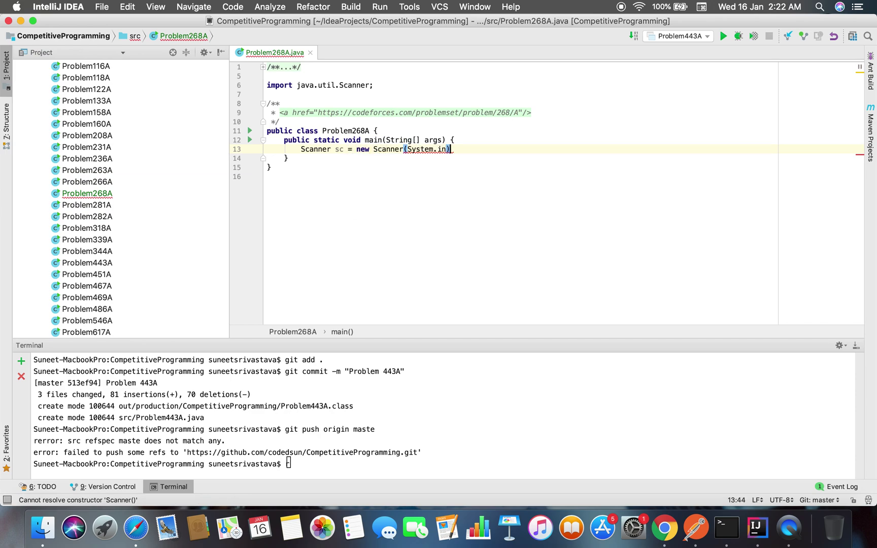
{"action": "type", "text": ";"}
{"action": "key", "text": "Return"}
{"action": "type", "text": "int n"}
Run uptime in a new Terminal window, showing up 14:17 with load averages
{"action": "key", "text": "super+space"}
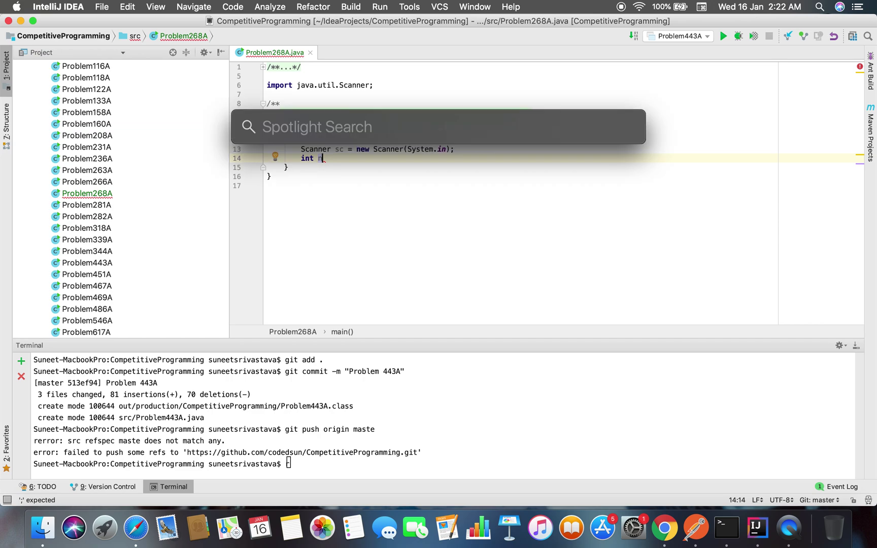
{"action": "type", "text": "upti"}
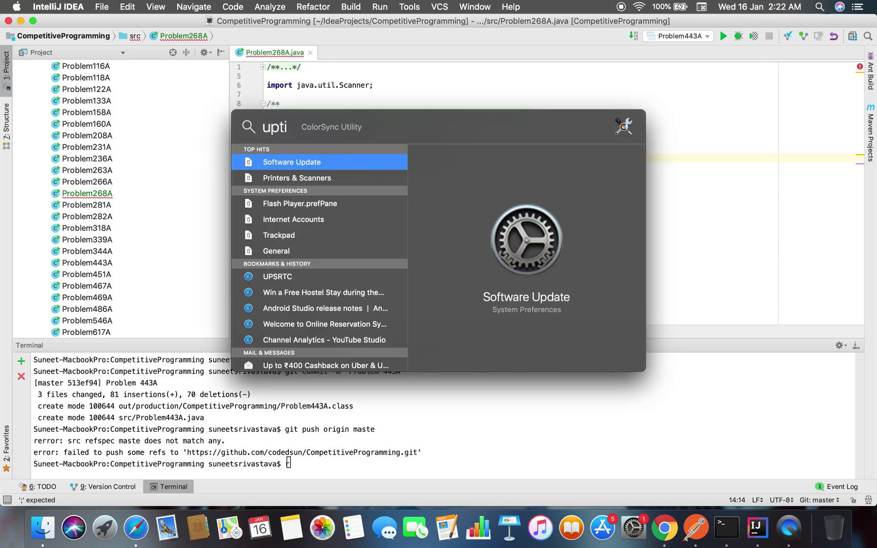
{"action": "type", "text": "m"}
{"action": "key", "text": "Escape"}
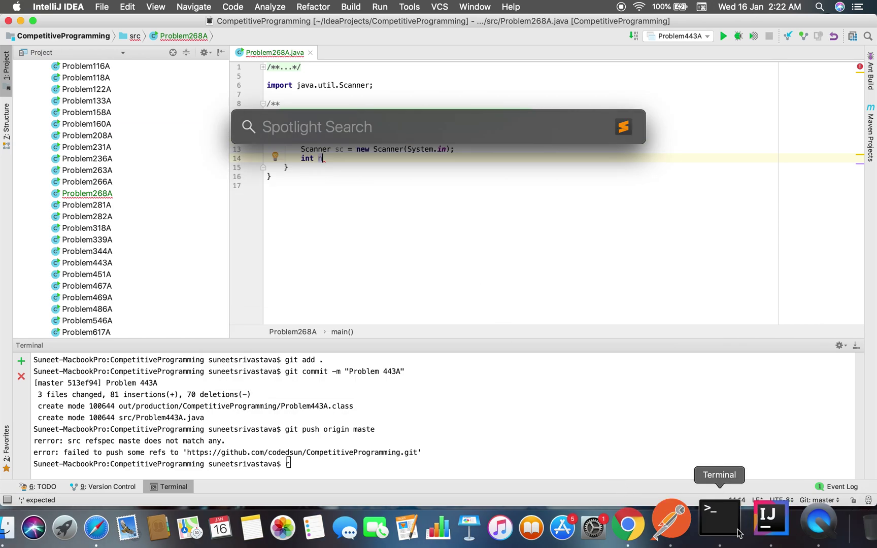
{"action": "left_click", "coordinate": [722, 520]}
{"action": "type", "text": "upti"}
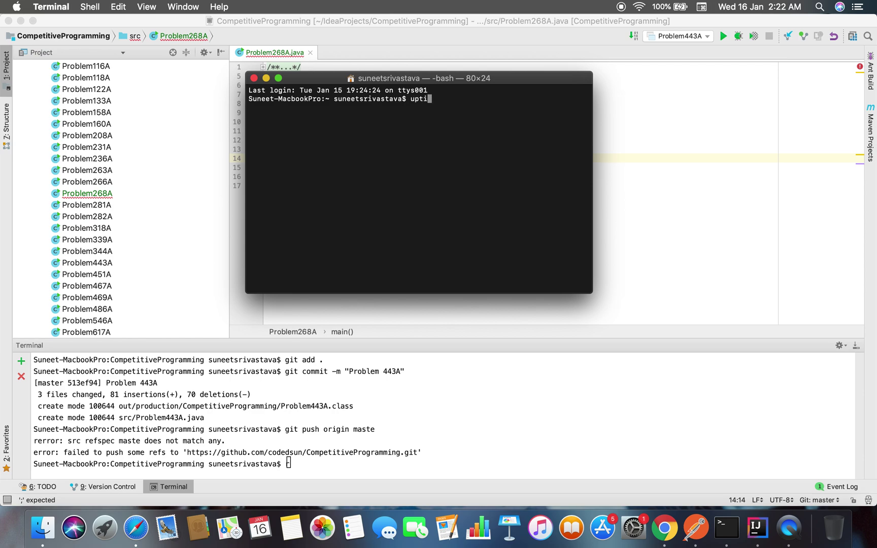
{"action": "type", "text": "me"}
{"action": "key", "text": "Return"}
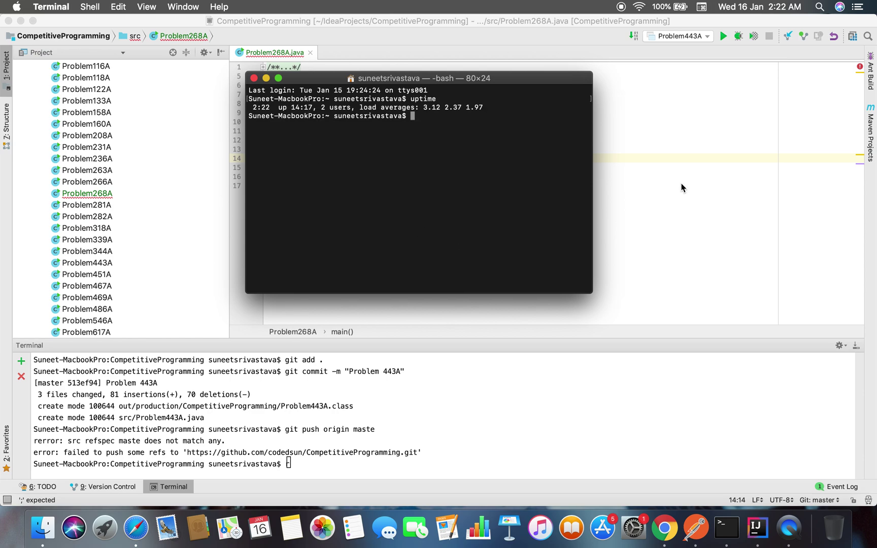
{"action": "left_click", "coordinate": [607, 171]}
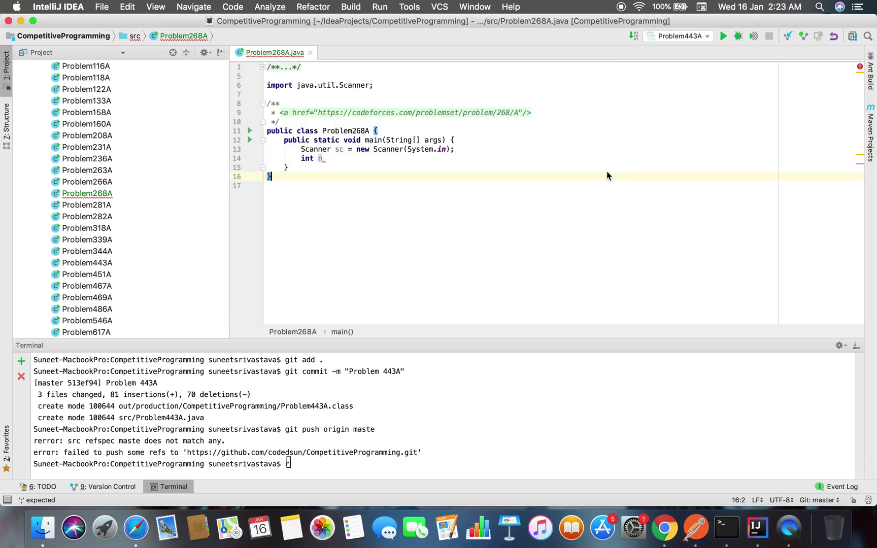
Complete the declaration as int n = sc.nextInt(); and start a new line
{"action": "left_click", "coordinate": [411, 140]}
{"action": "left_click", "coordinate": [324, 158]}
{"action": "type", "text": "= s"}
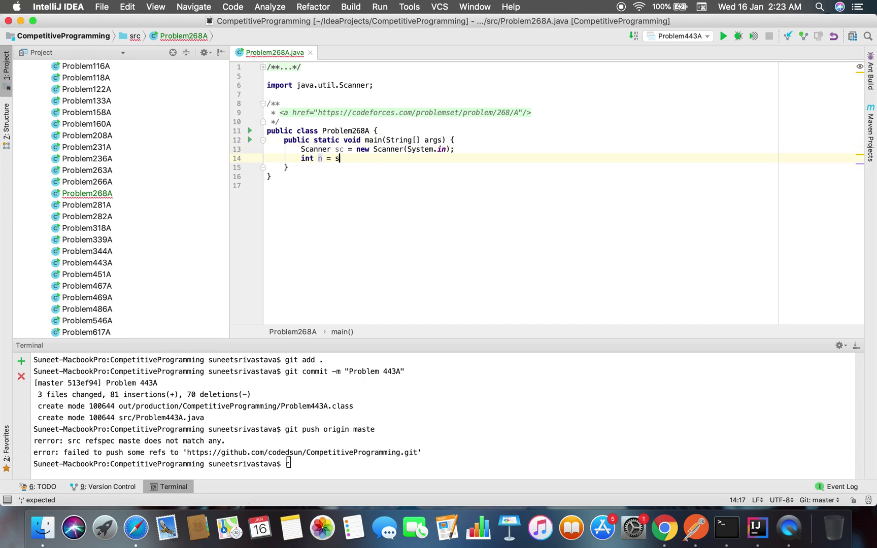
{"action": "type", "text": "c.ne"}
{"action": "key", "text": "Escape"}
{"action": "type", "text": "x"}
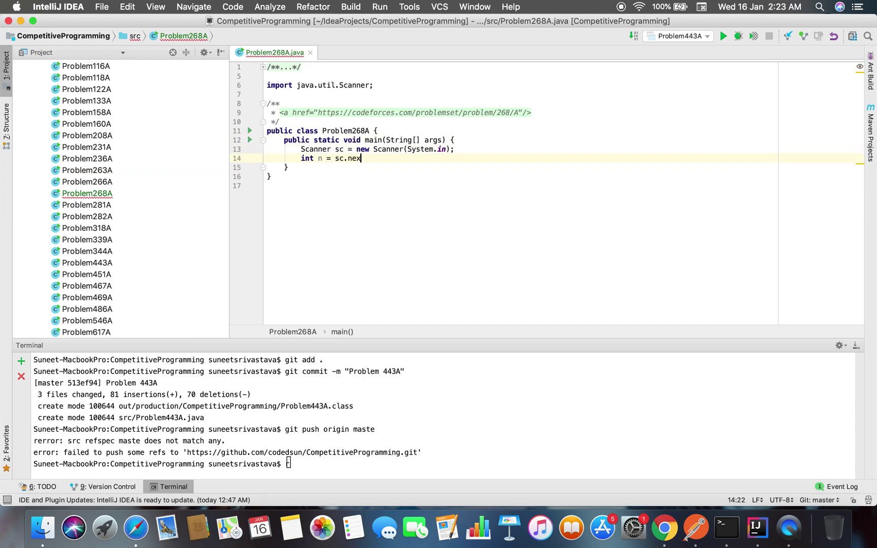
{"action": "type", "text": "tInt();"}
{"action": "key", "text": "Return"}
Glance at the Codeforces problem and AWW whiteboard, then return to IntelliJ
{"action": "key", "text": "super+Tab"}
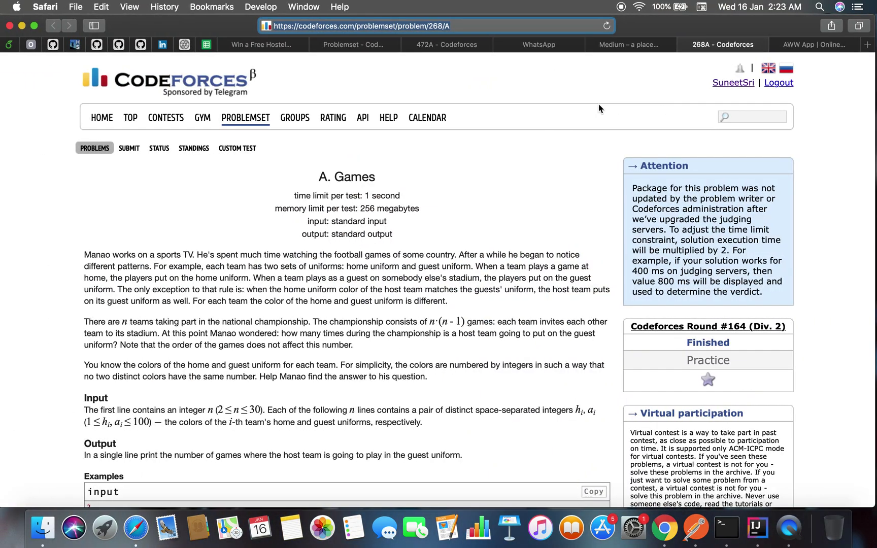
{"action": "scroll", "coordinate": [602, 110], "scroll_direction": "down", "scroll_amount": 3}
{"action": "scroll", "coordinate": [602, 109], "scroll_direction": "down", "scroll_amount": 1}
{"action": "key", "text": "super+Tab"}
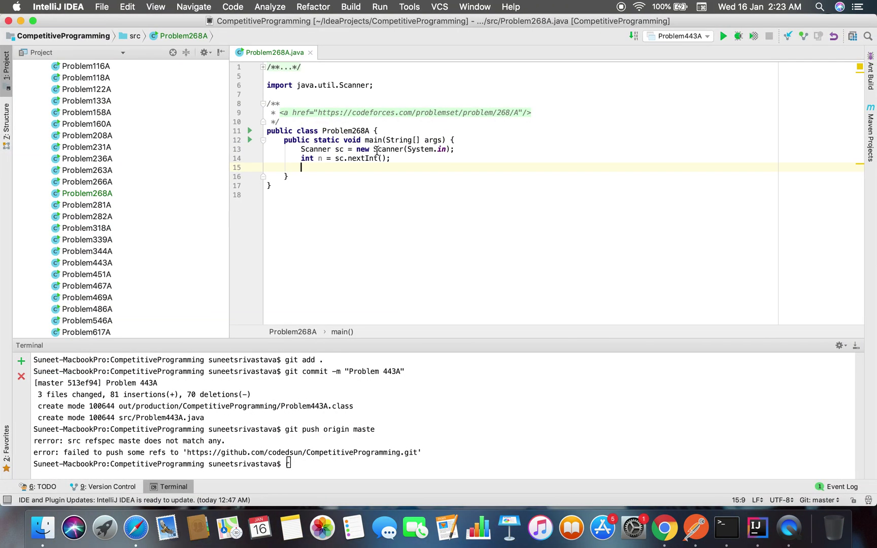
{"action": "key", "text": "super+Tab"}
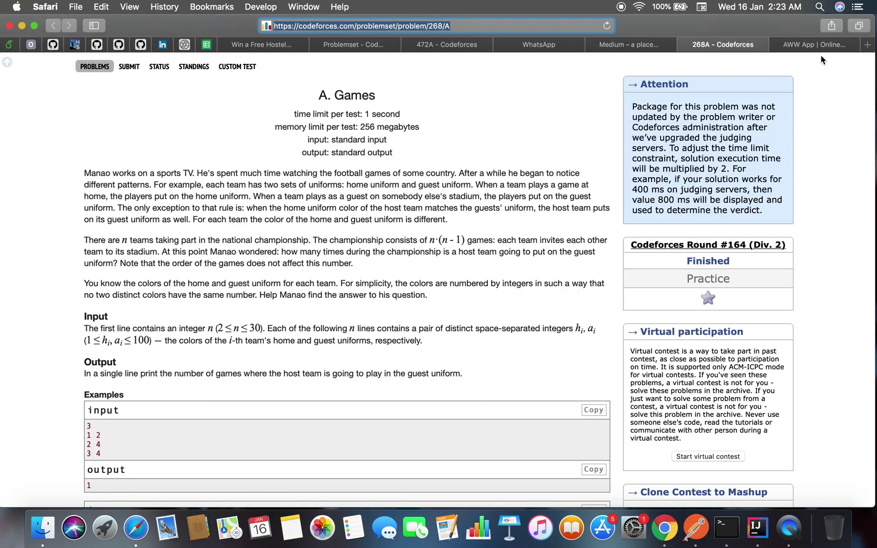
{"action": "left_click", "coordinate": [815, 45]}
{"action": "key", "text": "super+Tab"}
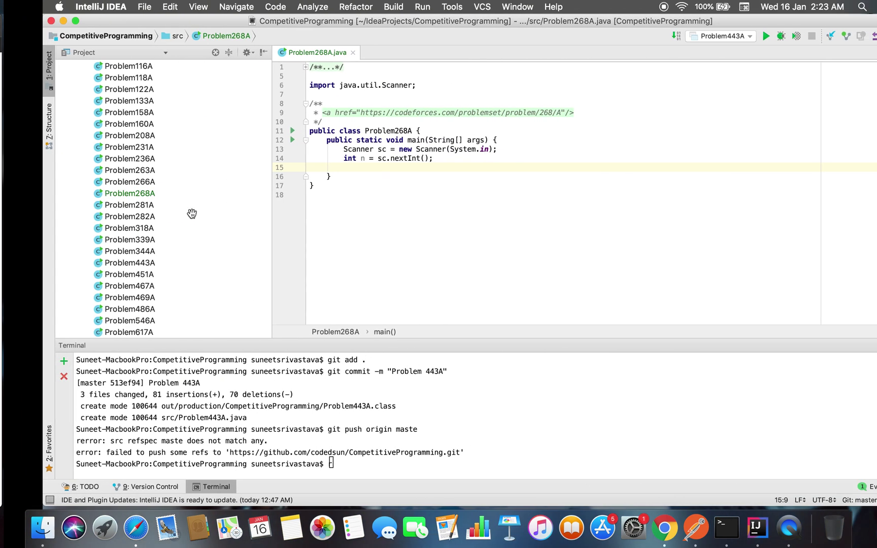
{"action": "type", "text": "ArrayL"}
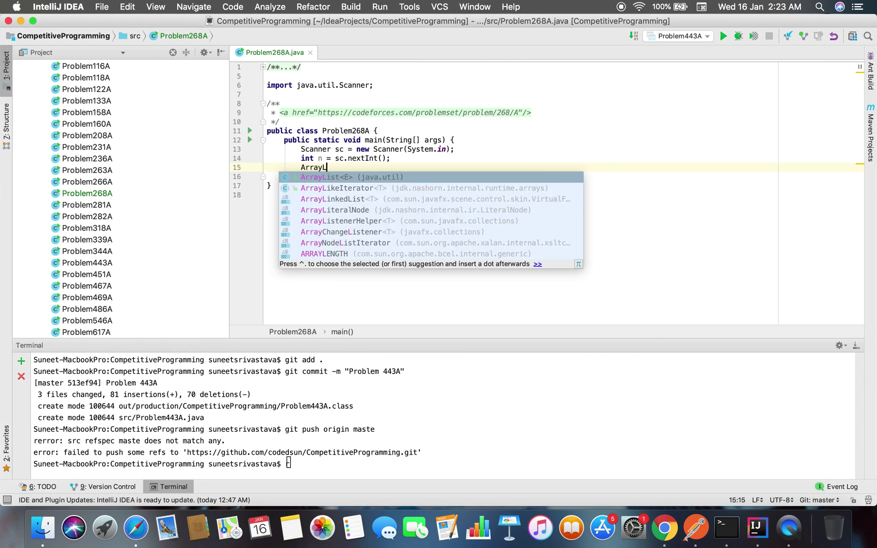
Declare an ArrayList<Integer> home list and import java.util.ArrayList
{"action": "key", "text": "Return"}
{"action": "type", "text": "H>"}
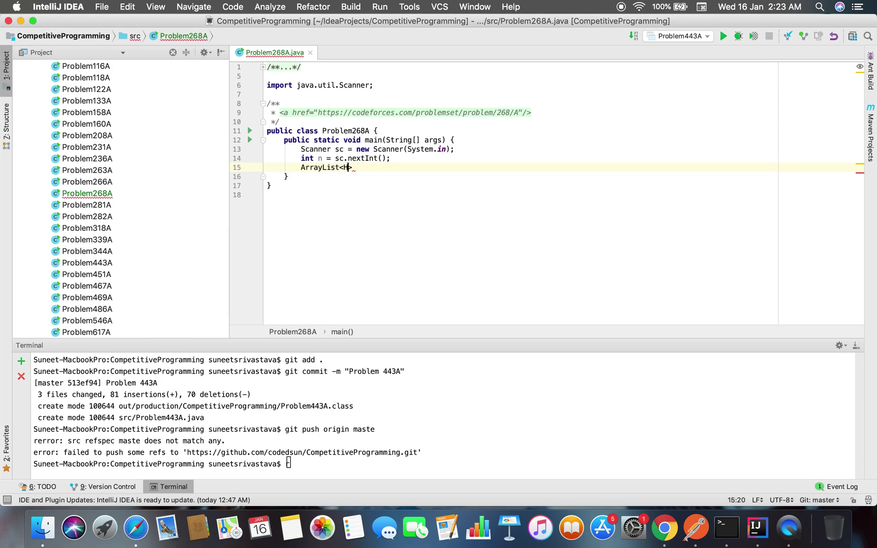
{"action": "type", "text": "Int> "}
{"action": "type", "text": "eg"}
{"action": "key", "text": "Return"}
{"action": "key", "text": "BackSpace"}
{"action": "key", "text": "Left"}
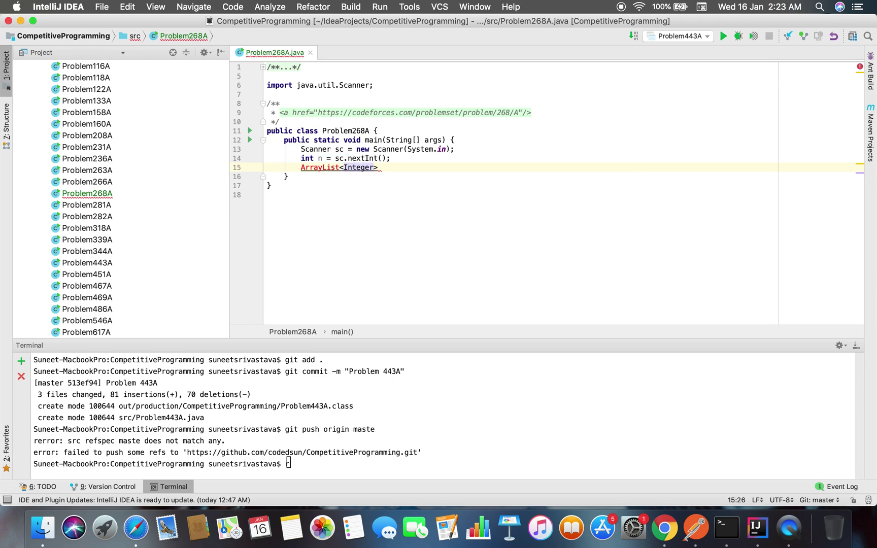
{"action": "key", "text": "Left"}
{"action": "key", "text": "Left"}
{"action": "key", "text": "Left"}
{"action": "key", "text": "super+n"}
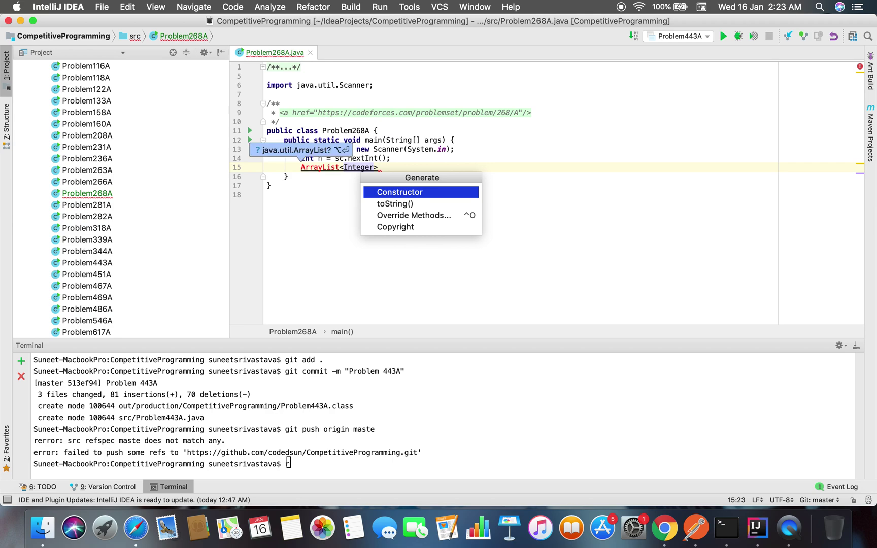
{"action": "key", "text": "Escape"}
{"action": "key", "text": "alt+Return"}
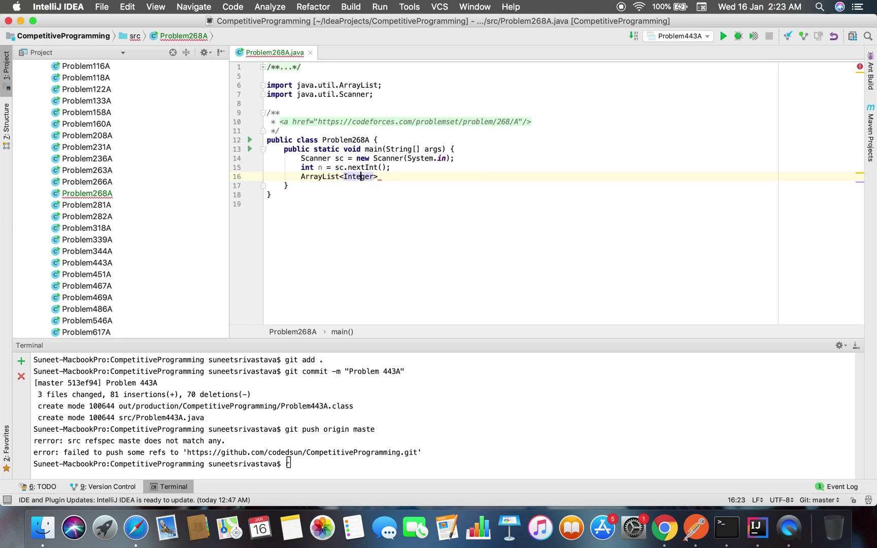
Fix the home list initialisation to new ArrayList<>()
{"action": "key", "text": "XF86AudioLowerVolume"}
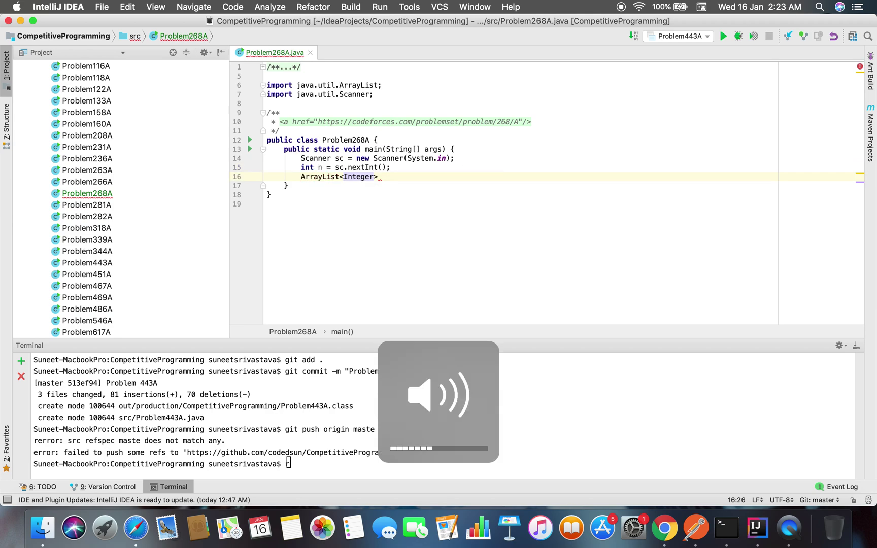
{"action": "type", "text": " home ="}
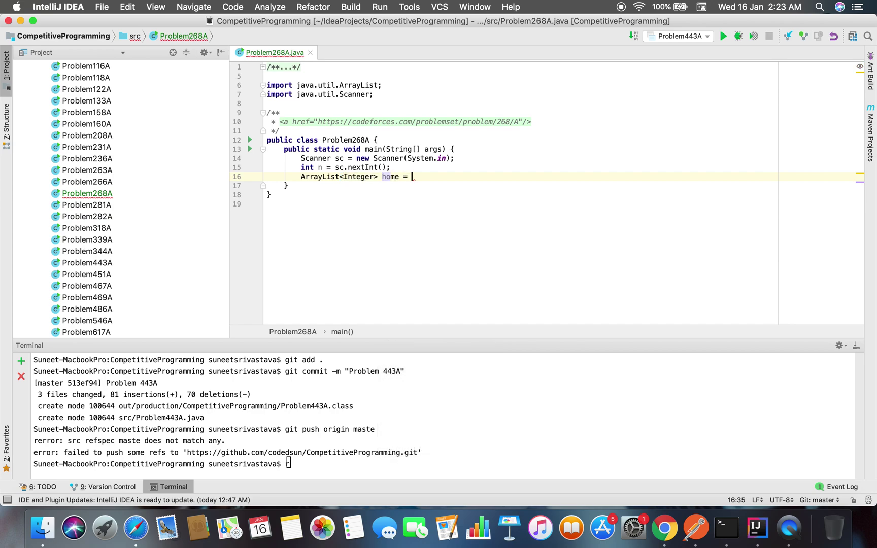
{"action": "type", "text": " sc.n"}
{"action": "key", "text": "Escape"}
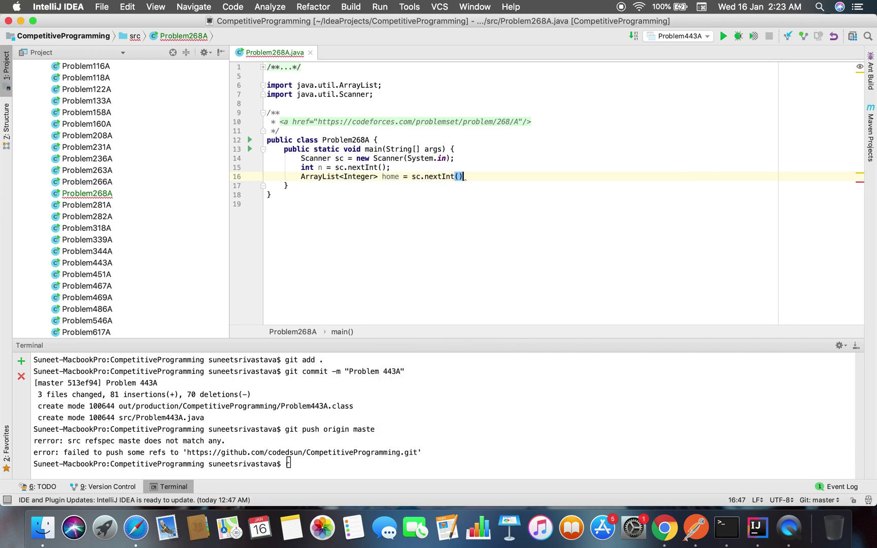
{"action": "key", "text": "BackSpace"}
{"action": "key", "text": "BackSpace"}
{"action": "key", "text": "BackSpace"}
{"action": "key", "text": "BackSpace"}
{"action": "key", "text": "super+z"}
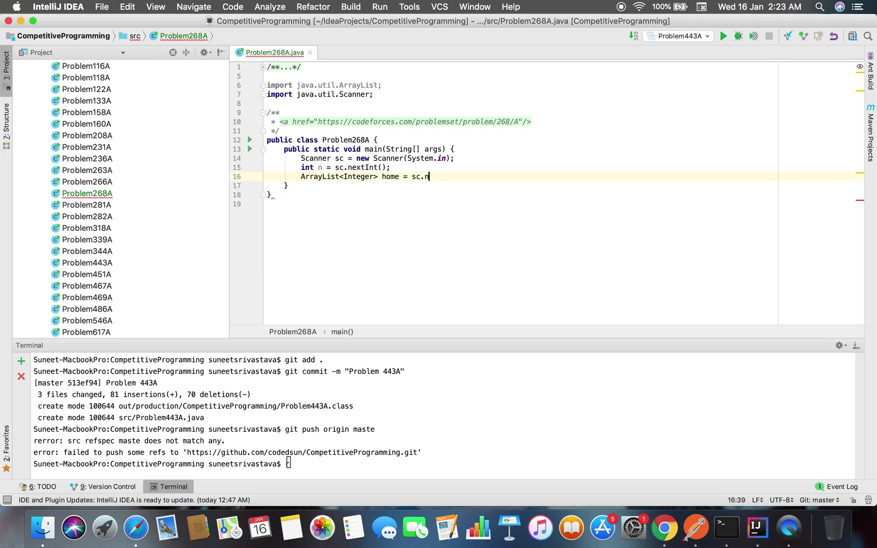
{"action": "key", "text": "BackSpace"}
{"action": "key", "text": "BackSpace"}
{"action": "key", "text": "BackSpace"}
{"action": "type", "text": "ew A"}
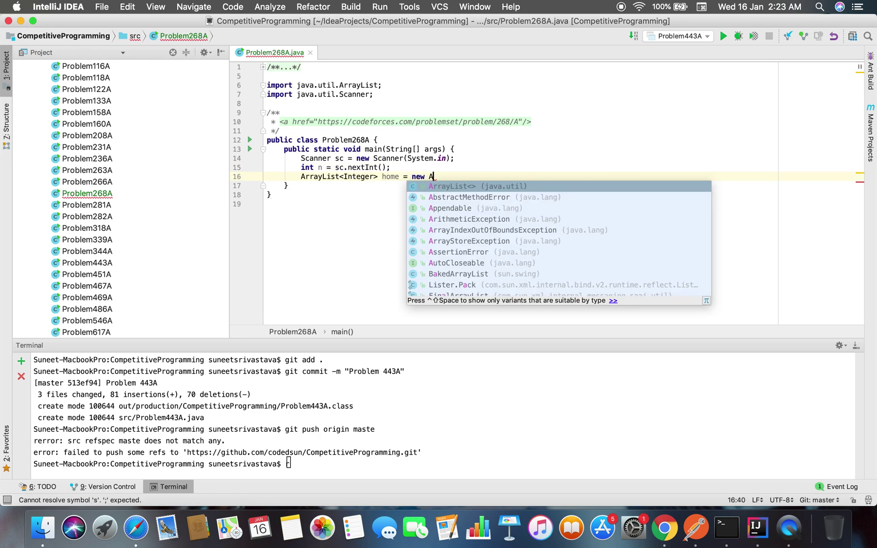
{"action": "key", "text": "Return"}
{"action": "type", "text": ";"}
{"action": "key", "text": "Return"}
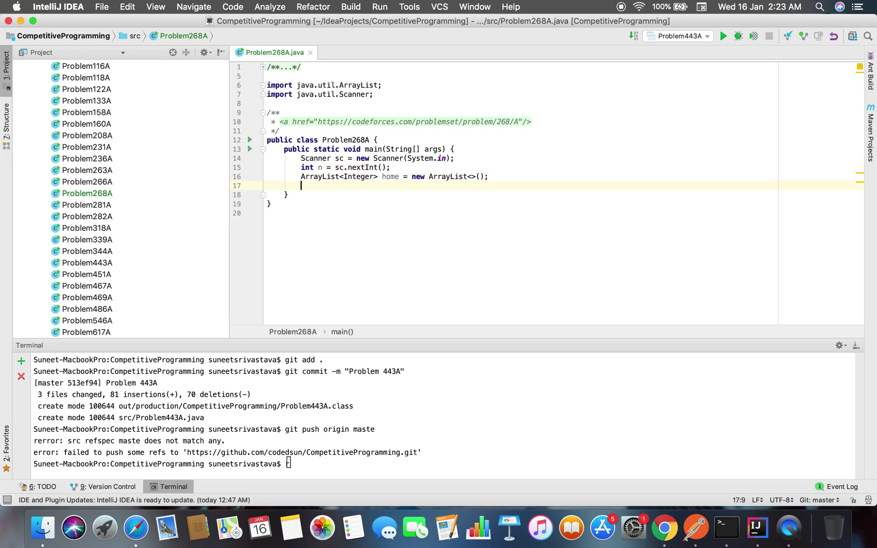
{"action": "type", "text": "ArrayList<i>"}
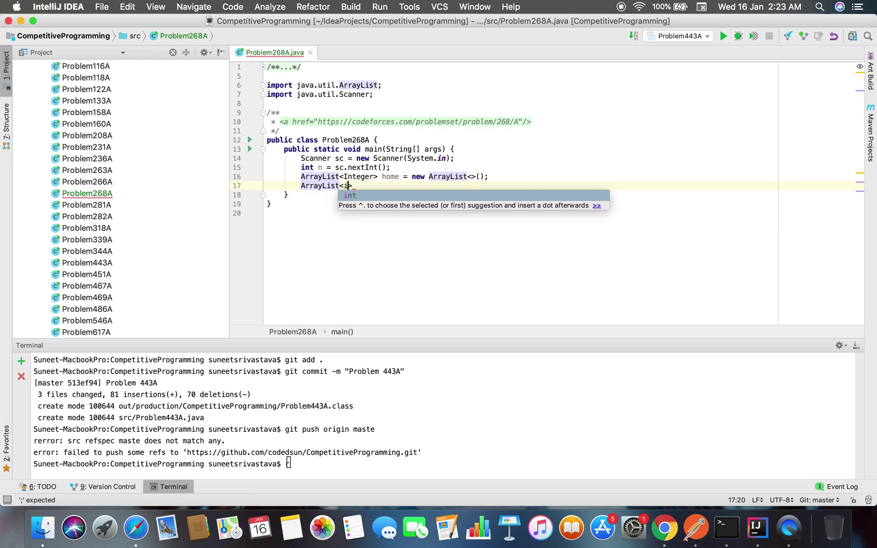
Declare the guestDress ArrayList<Integer> and rename home to homeDress
{"action": "key", "text": "BackSpace"}
{"action": "type", "text": "Int"}
{"action": "key", "text": "Return"}
{"action": "type", "text": ">"}
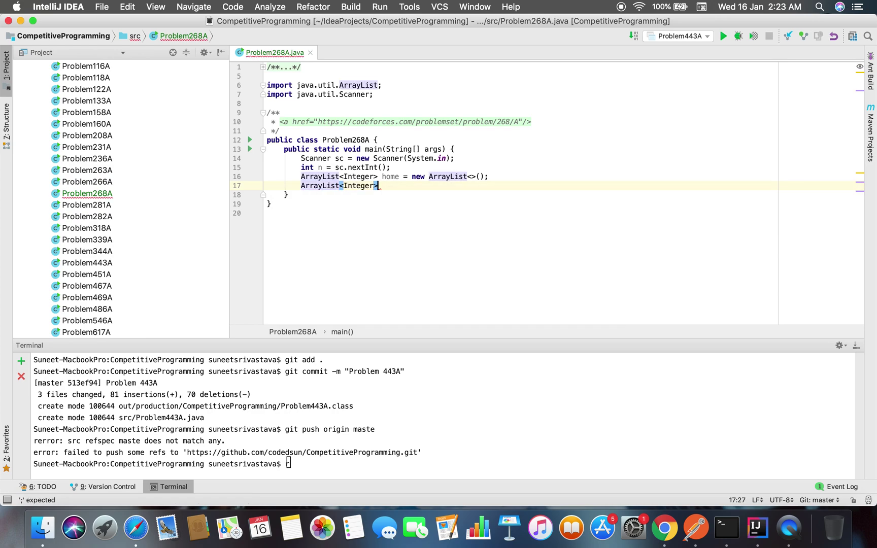
{"action": "type", "text": " guest "}
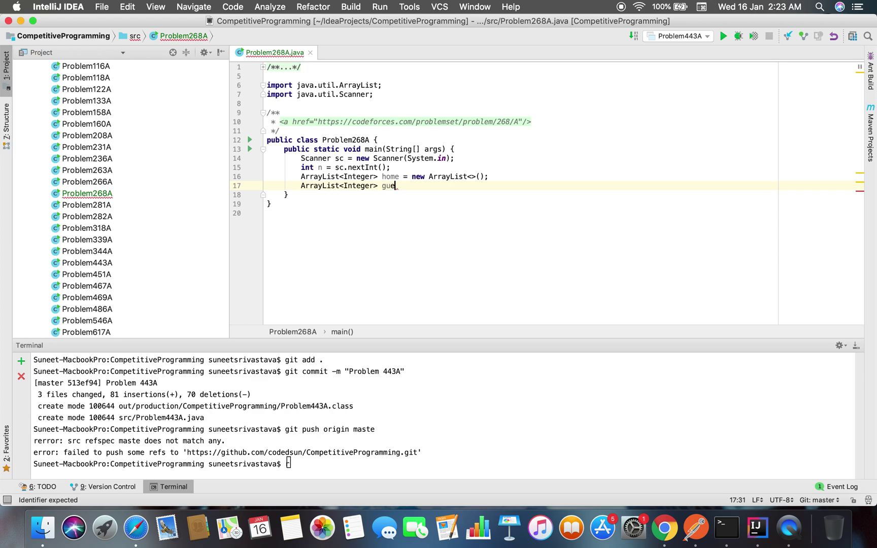
{"action": "type", "text": "="}
{"action": "left_click", "coordinate": [415, 176]}
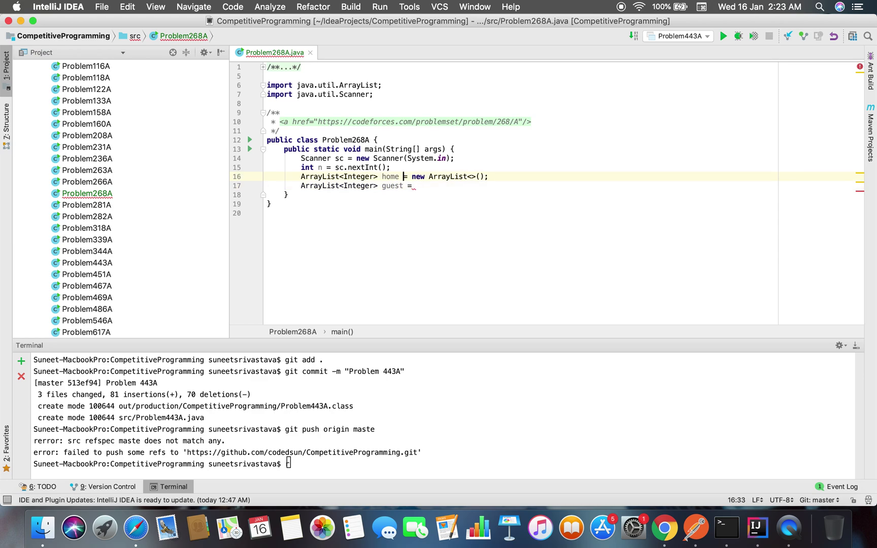
{"action": "key", "text": "shift+F6"}
{"action": "type", "text": "Dress"}
{"action": "key", "text": "Return"}
{"action": "left_click", "coordinate": [402, 186]}
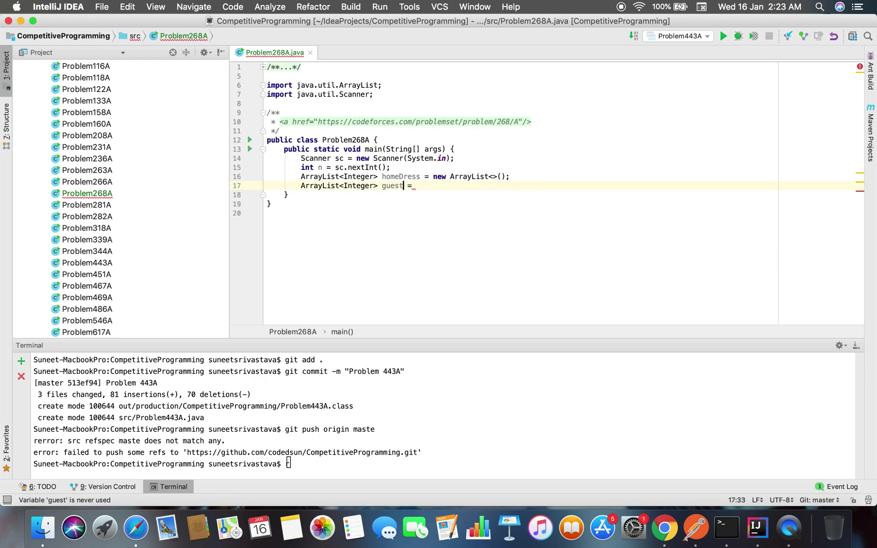
{"action": "type", "text": "Dress = ne"}
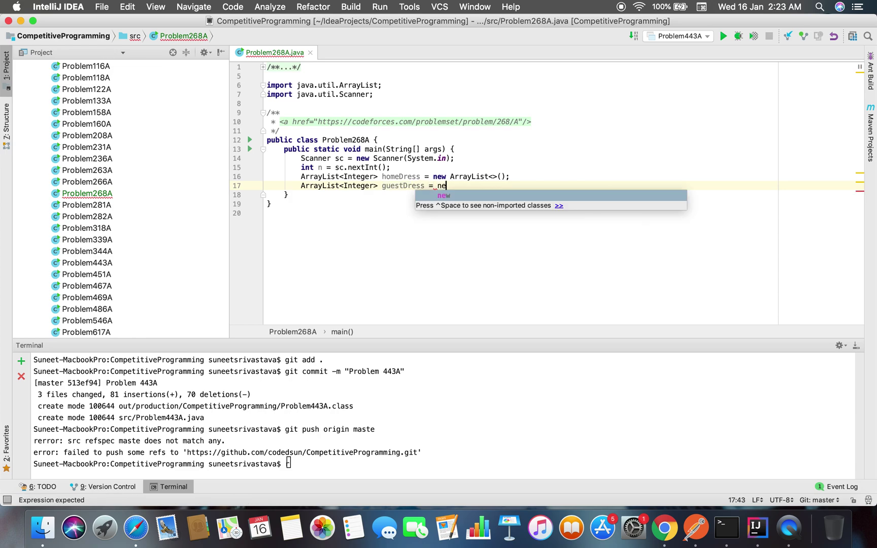
{"action": "type", "text": "w Ar"}
{"action": "key", "text": "Return"}
{"action": "type", "text": ";"}
{"action": "key", "text": "Return"}
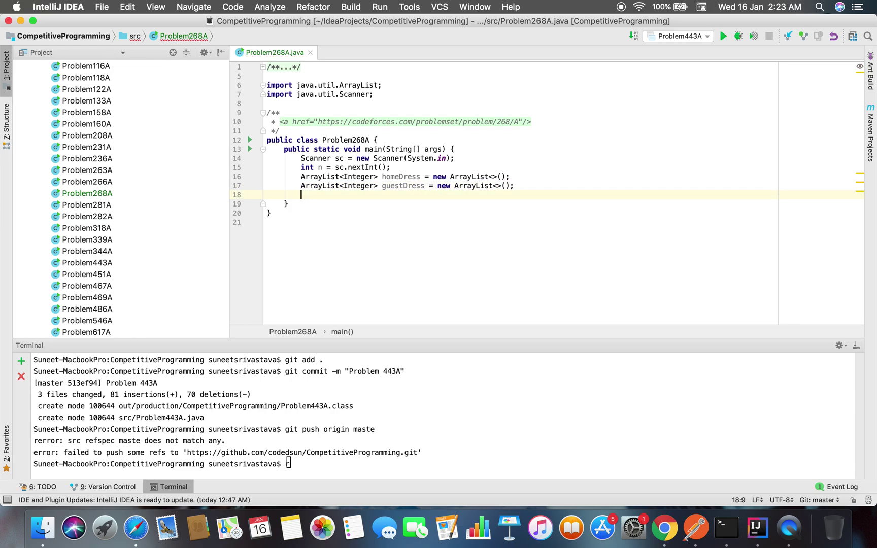
{"action": "type", "text": "for("}
{"action": "type", "text": "whole"}
Write the loop header while (n-- >= 1) and open its body
{"action": "key", "text": "BackSpace"}
{"action": "key", "text": "BackSpace"}
{"action": "key", "text": "BackSpace"}
{"action": "type", "text": "ile(n--"}
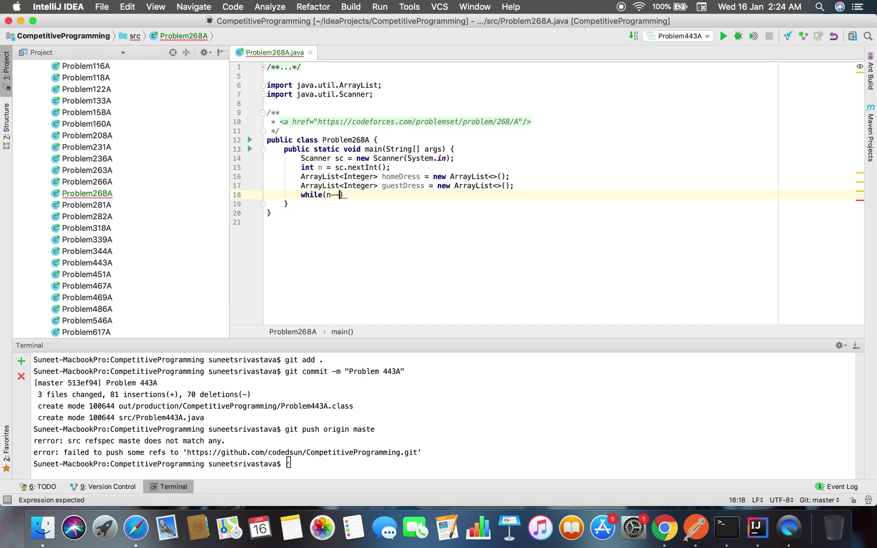
{"action": "type", "text": " > -"}
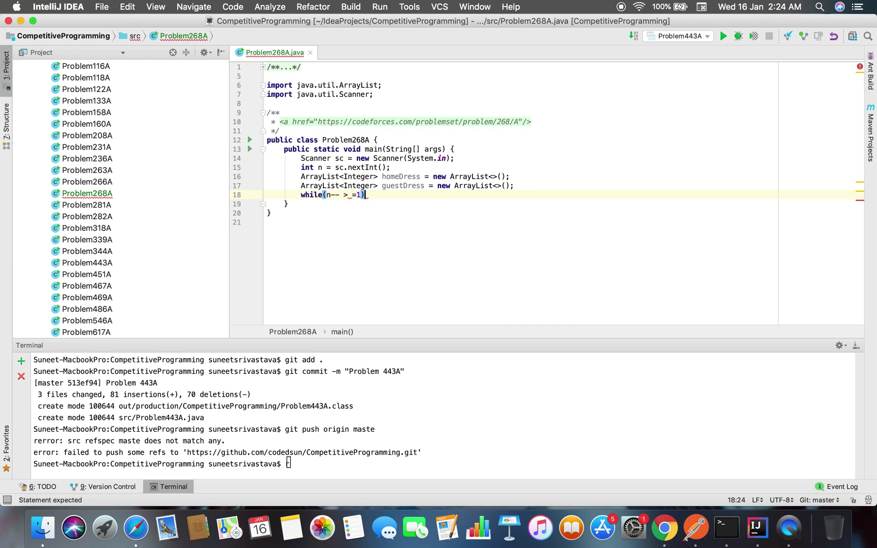
{"action": "type", "text": "1"}
{"action": "key", "text": "Left"}
{"action": "key", "text": "Left"}
{"action": "key", "text": "BackSpace"}
{"action": "key", "text": "Right"}
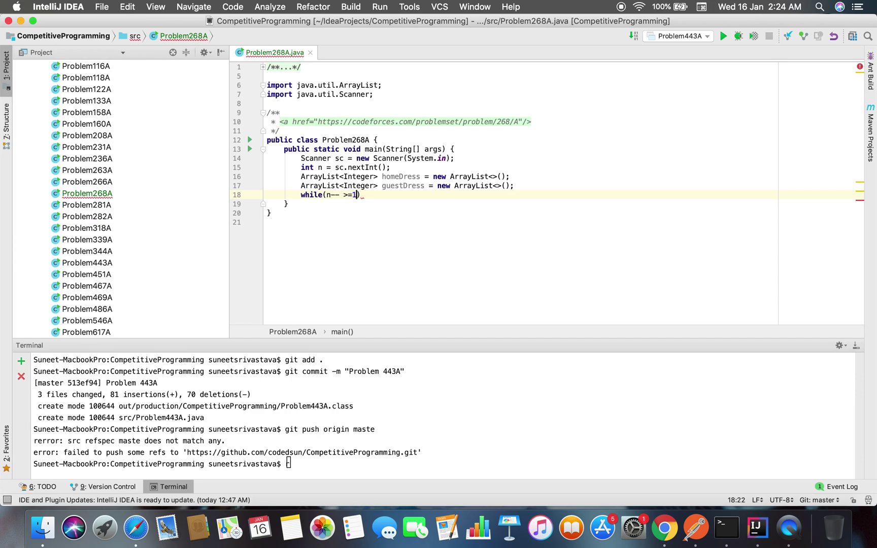
{"action": "type", "text": "{"}
{"action": "key", "text": "Return"}
{"action": "type", "text": "ho"}
Add homeDress.add(sc.nextInt()); inside the loop
{"action": "key", "text": "Return"}
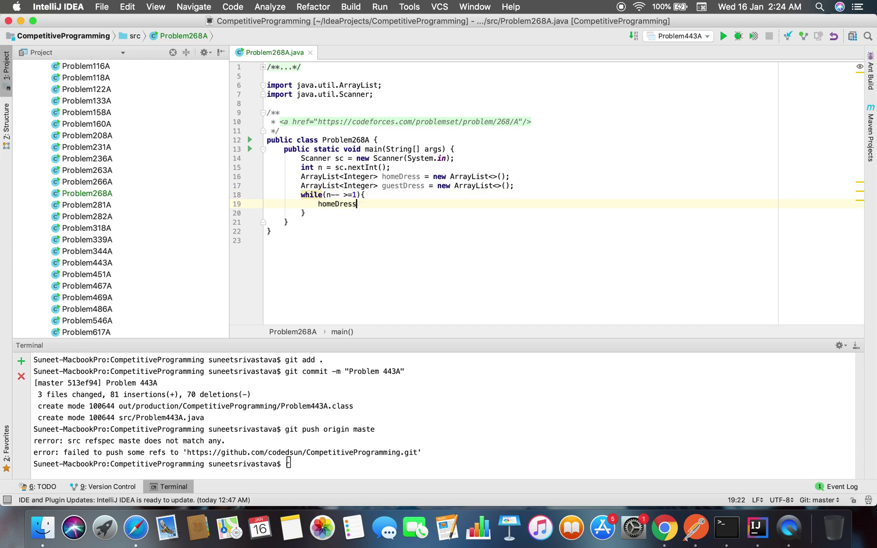
{"action": "type", "text": ".add"}
{"action": "key", "text": "Return"}
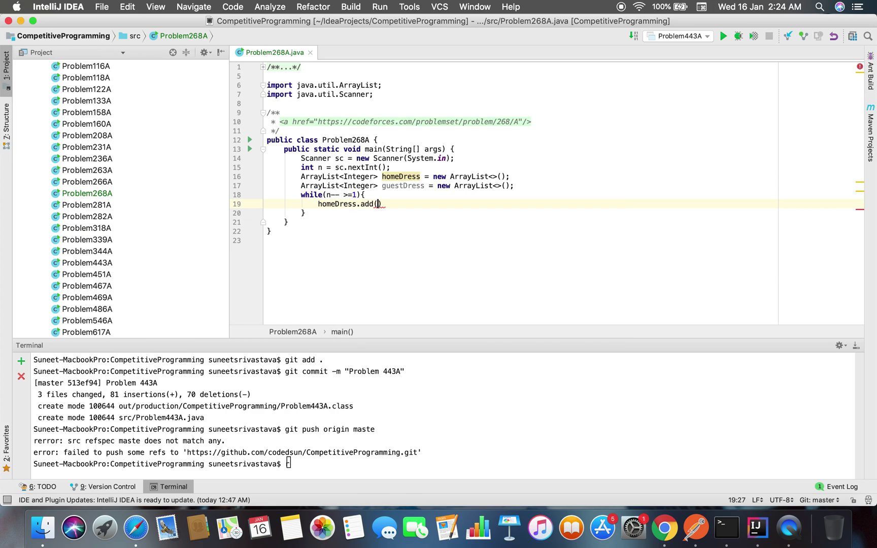
{"action": "type", "text": "sc.n"}
{"action": "key", "text": "Return"}
{"action": "type", "text": ";"}
{"action": "key", "text": "Return"}
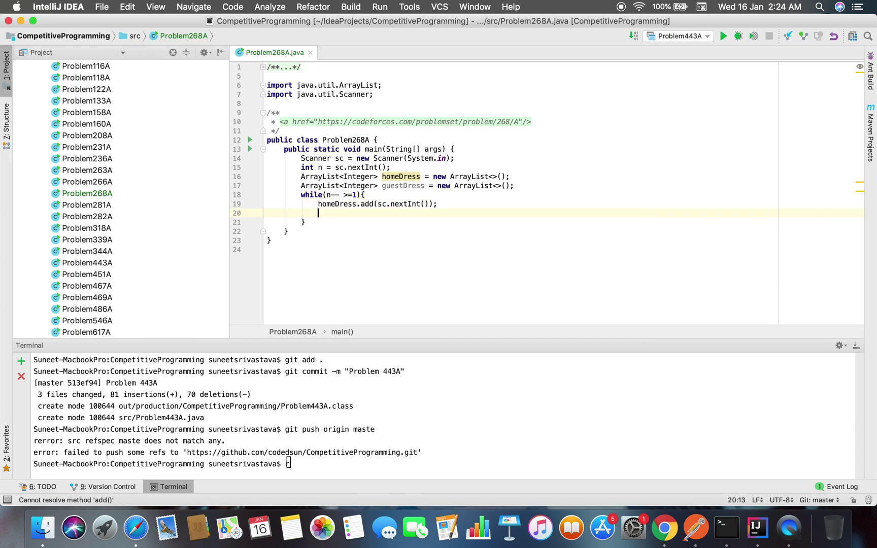
{"action": "type", "text": "h"}
Add guestDress.add(sc.nextInt()); inside the loop
{"action": "key", "text": "Escape"}
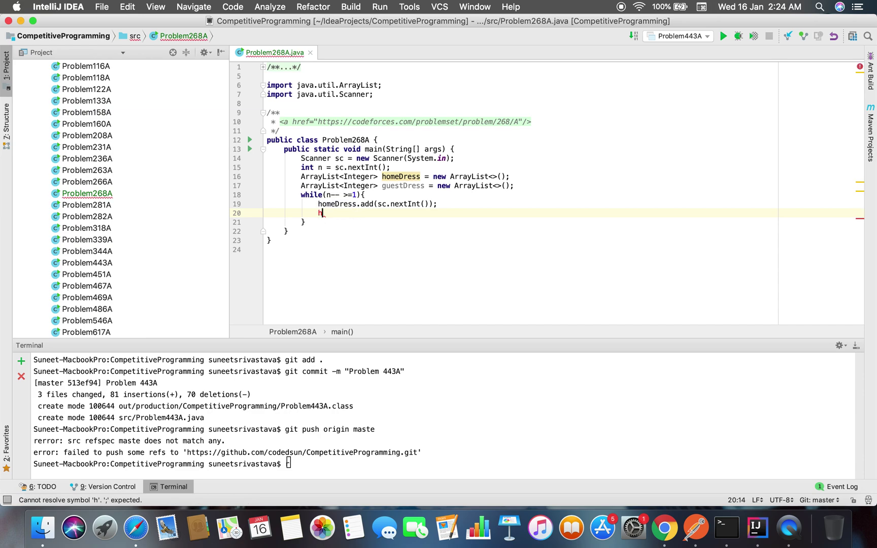
{"action": "key", "text": "BackSpace"}
{"action": "type", "text": "g"}
{"action": "key", "text": "Return"}
{"action": "type", "text": ".add"}
{"action": "key", "text": "Return"}
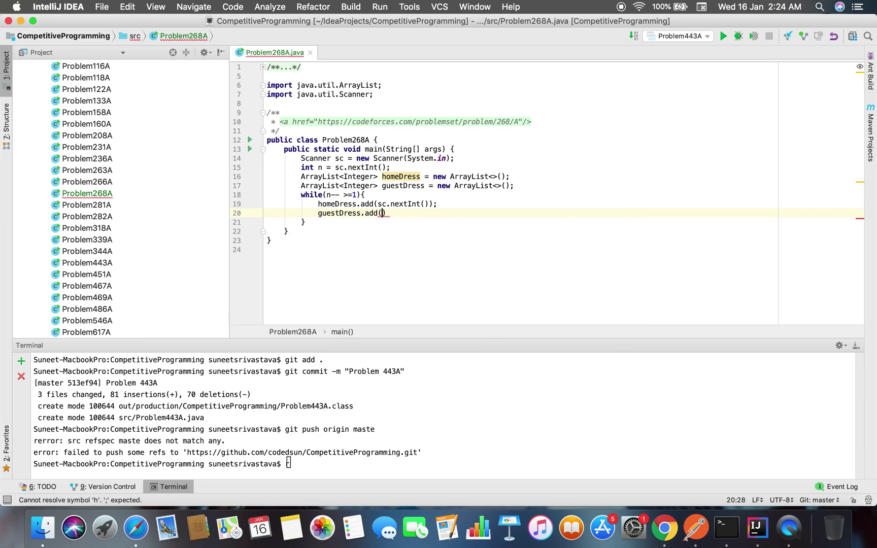
{"action": "type", "text": "sc"}
{"action": "key", "text": "Return"}
{"action": "key", "text": "BackSpace"}
{"action": "type", "text": ".n"}
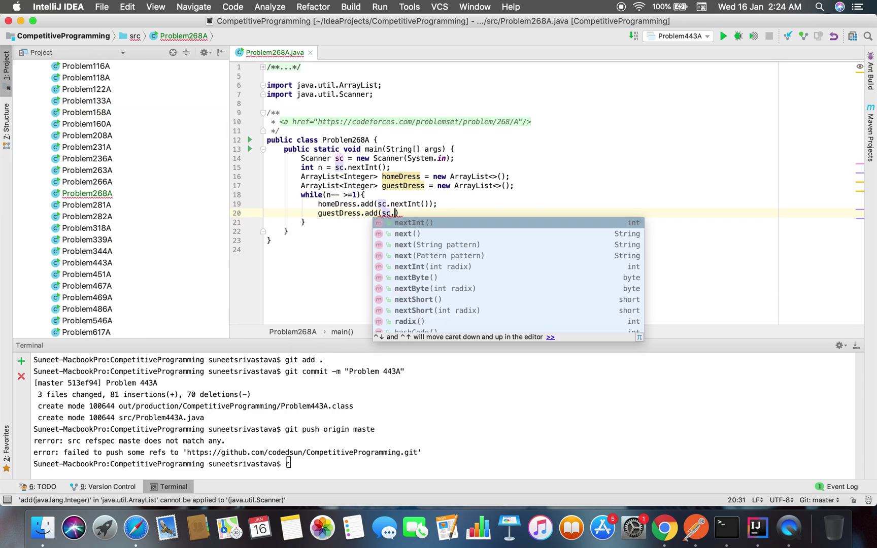
{"action": "key", "text": "Return"}
{"action": "type", "text": ");"}
Reformat the while loop with Cmd+Alt+L and glance at the whiteboard
{"action": "key", "text": "Down"}
{"action": "key", "text": "Return"}
{"action": "key", "text": "alt+super+l"}
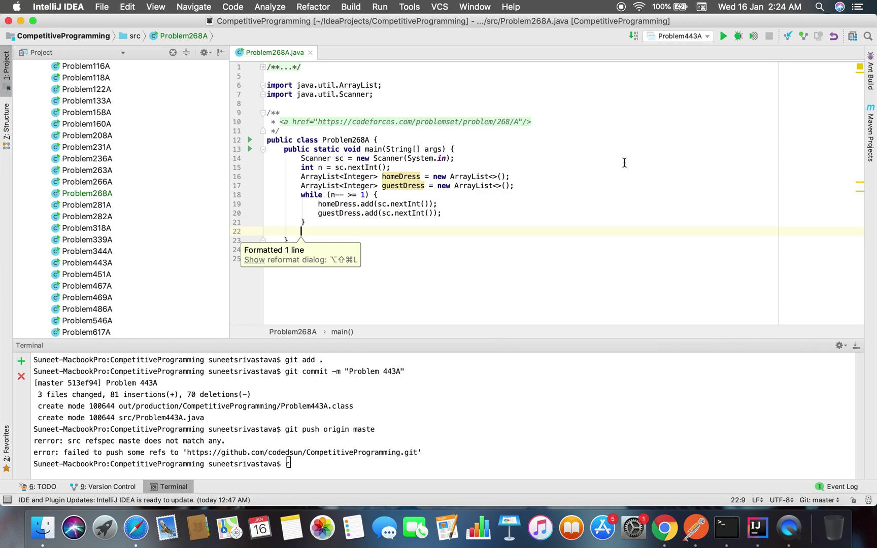
{"action": "key", "text": "super+Tab"}
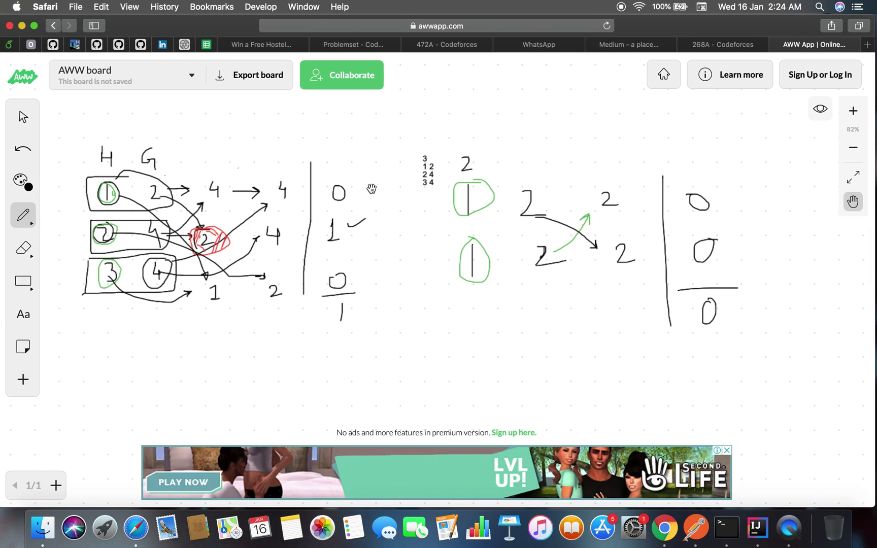
{"action": "key", "text": "super+Tab"}
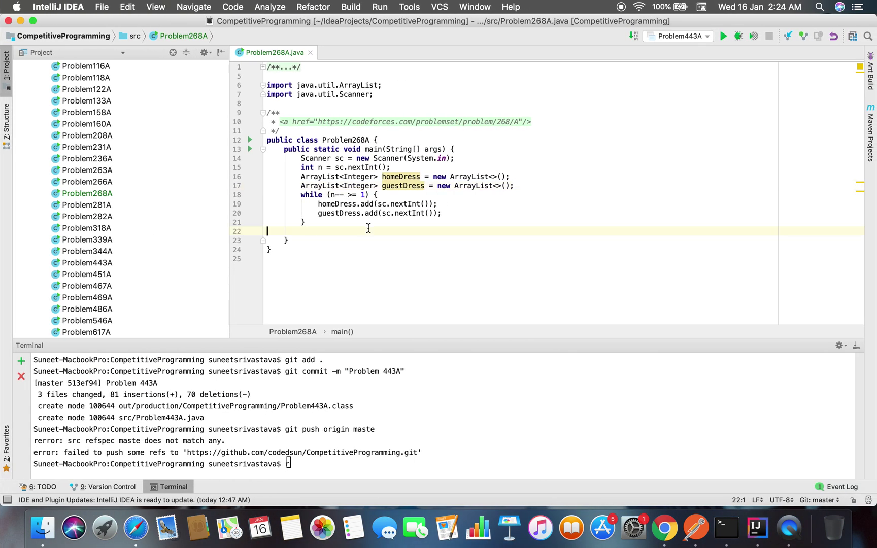
Write a for-each loop over homeDress with Integer elements
{"action": "key", "text": "Tab"}
{"action": "mouse_move", "coordinate": [402, 177]}
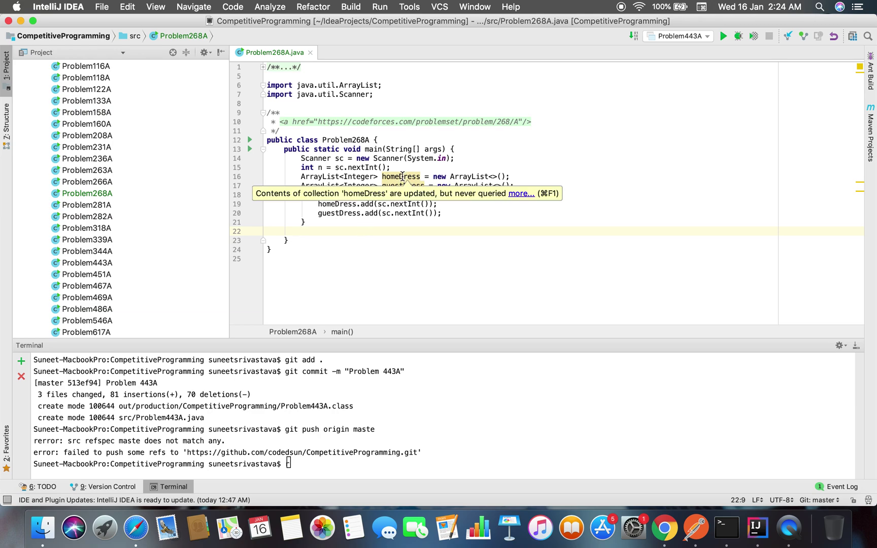
{"action": "type", "text": "i"}
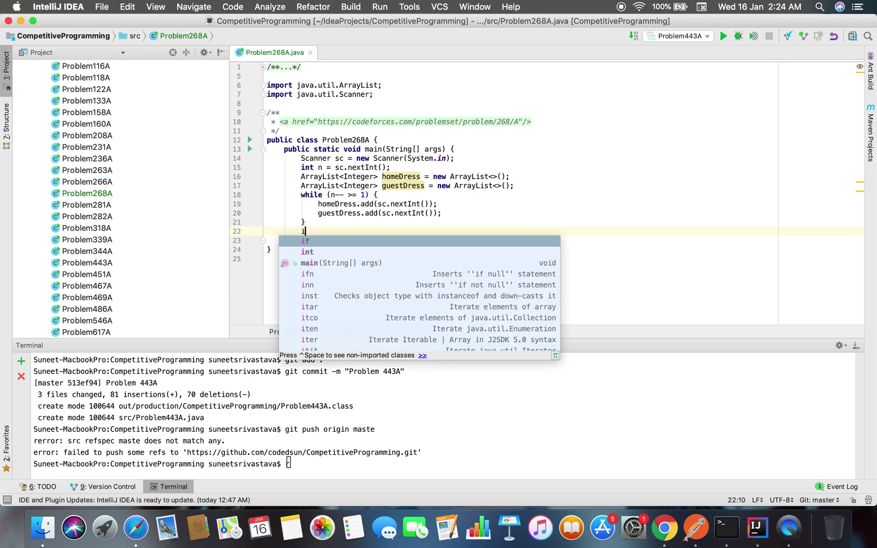
{"action": "key", "text": "BackSpace"}
{"action": "type", "text": "for("}
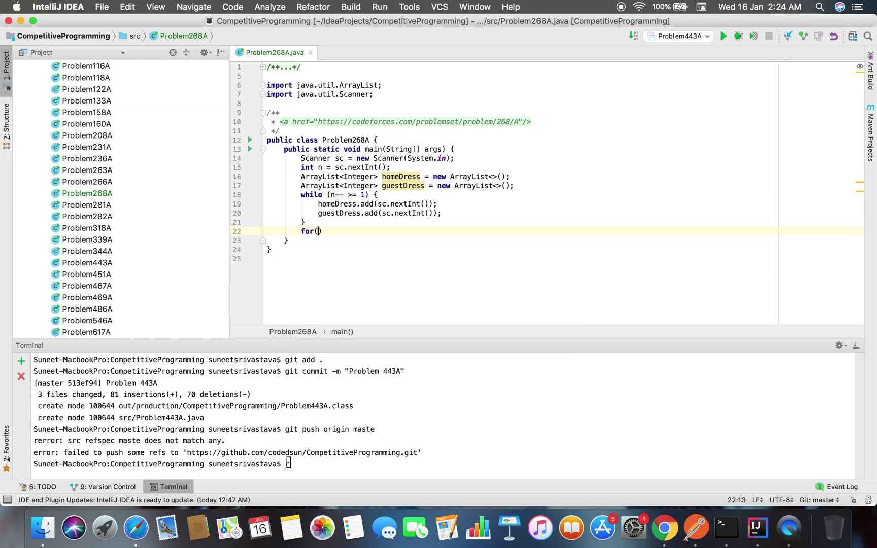
{"action": "type", "text": "ho"}
{"action": "key", "text": "BackSpace"}
{"action": "key", "text": "BackSpace"}
{"action": "type", "text": "home"}
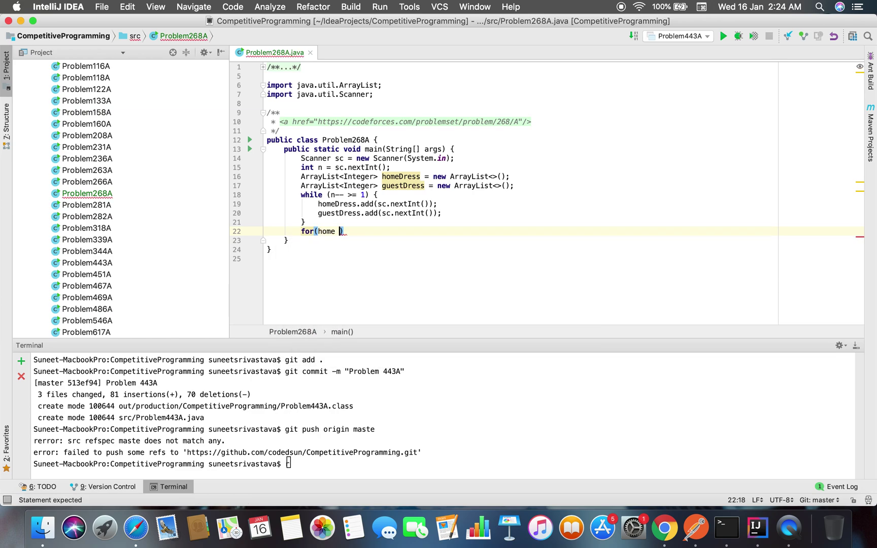
{"action": "key", "text": "BackSpace"}
{"action": "key", "text": "BackSpace"}
{"action": "key", "text": "BackSpace"}
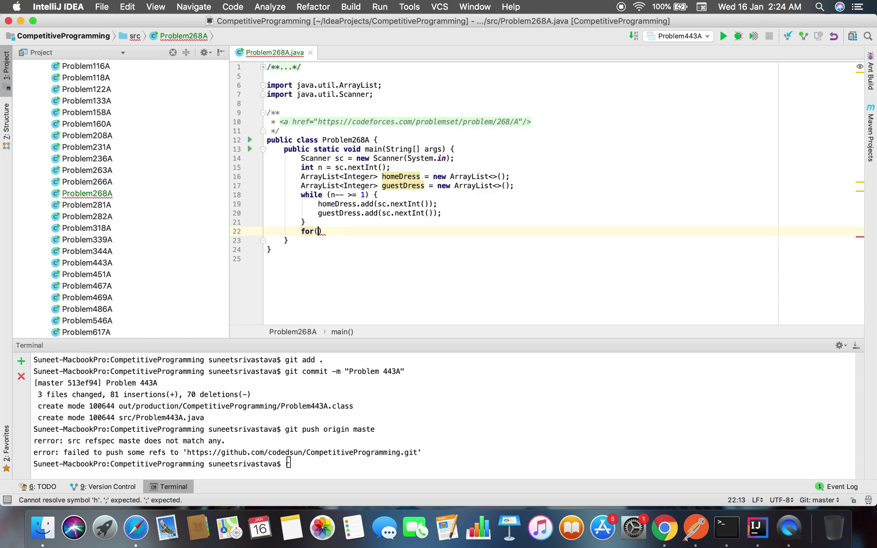
{"action": "key", "text": "BackSpace"}
{"action": "type", "text": "I"}
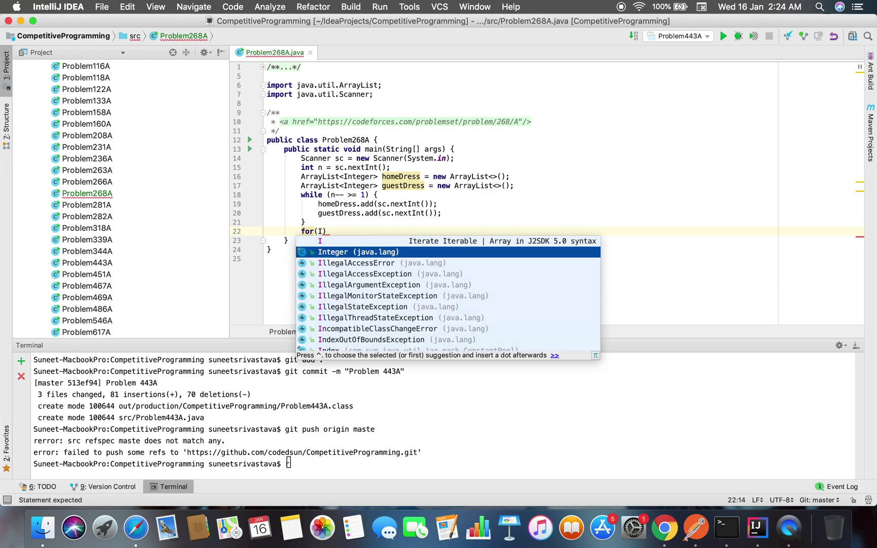
{"action": "key", "text": "Return"}
{"action": "type", "text": "h :ho"}
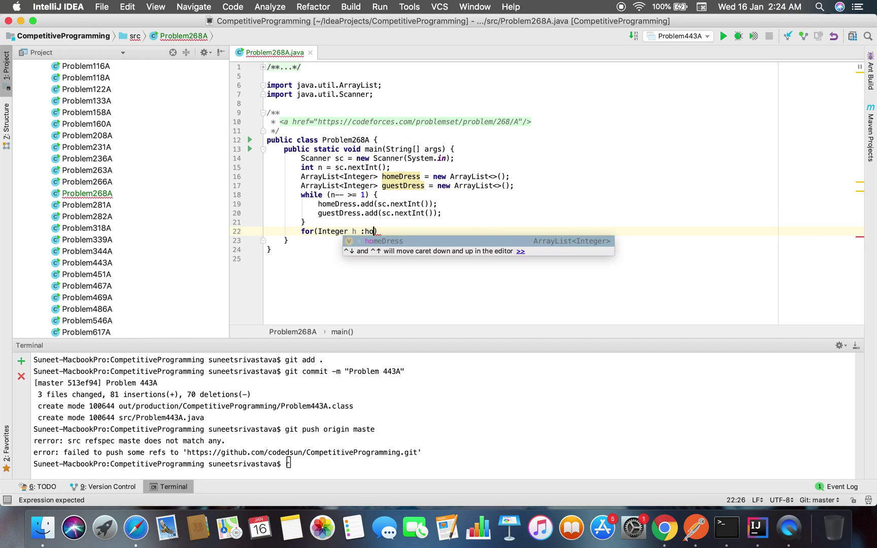
{"action": "key", "text": "Return"}
{"action": "type", "text": "){"}
{"action": "key", "text": "Return"}
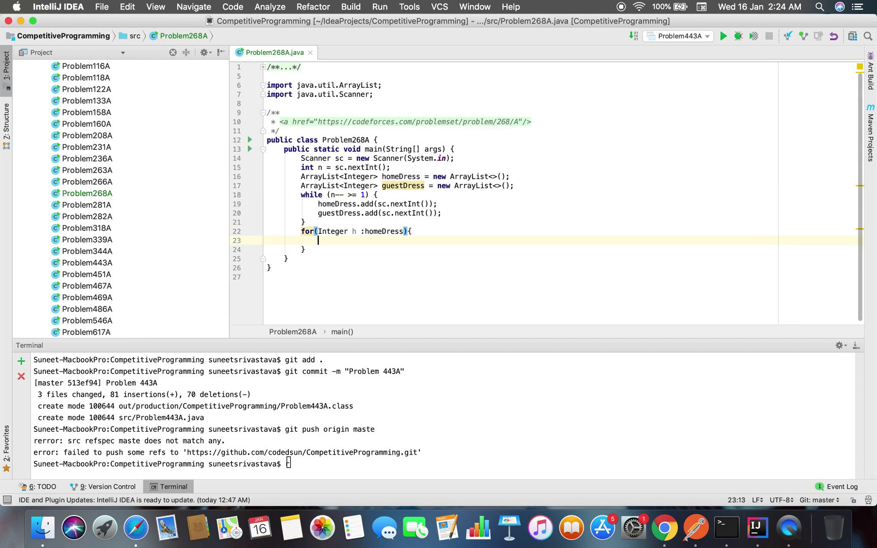
{"action": "key", "text": "XF86AudioRaiseVolume"}
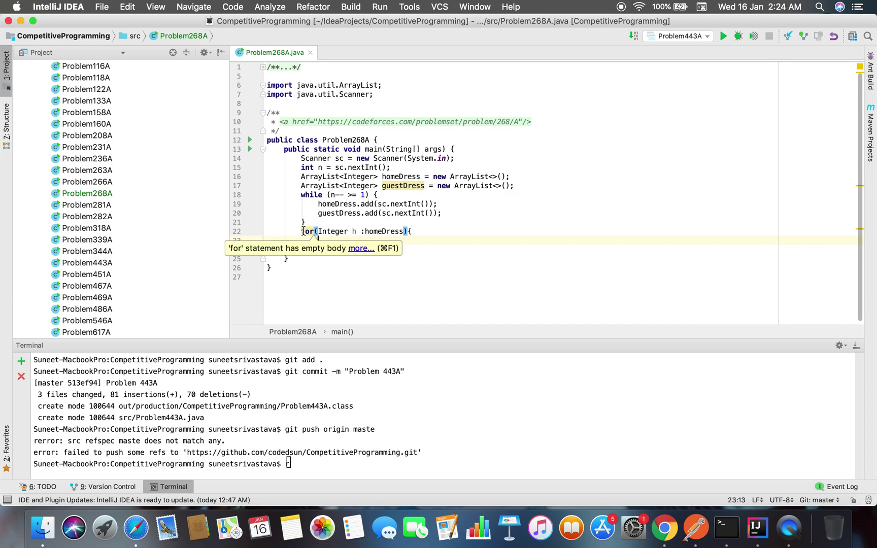
Replace it with for (int i = 0; i < homeDress.size(); i++)
{"action": "left_click_drag", "start_coordinate": [301, 232], "coordinate": [316, 248]}
{"action": "key", "text": "BackSpace"}
{"action": "type", "text": "for"}
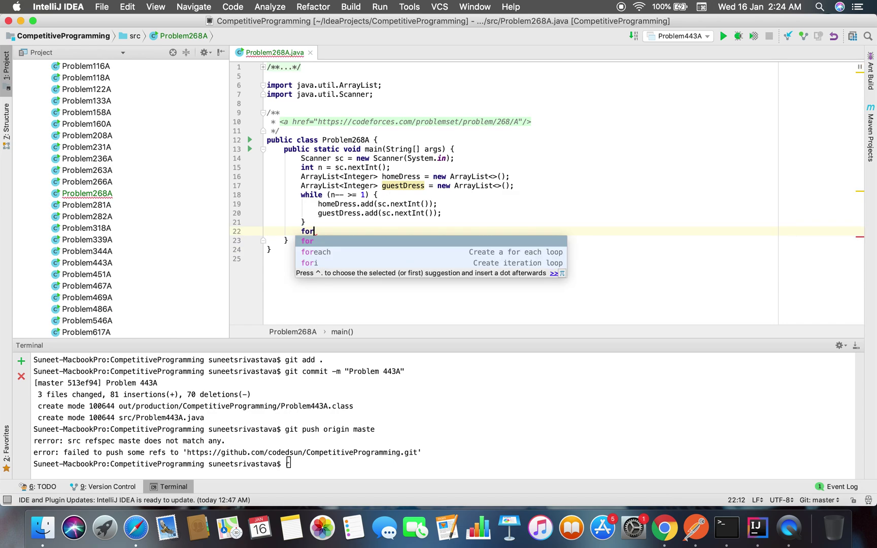
{"action": "type", "text": "(int i = 0"}
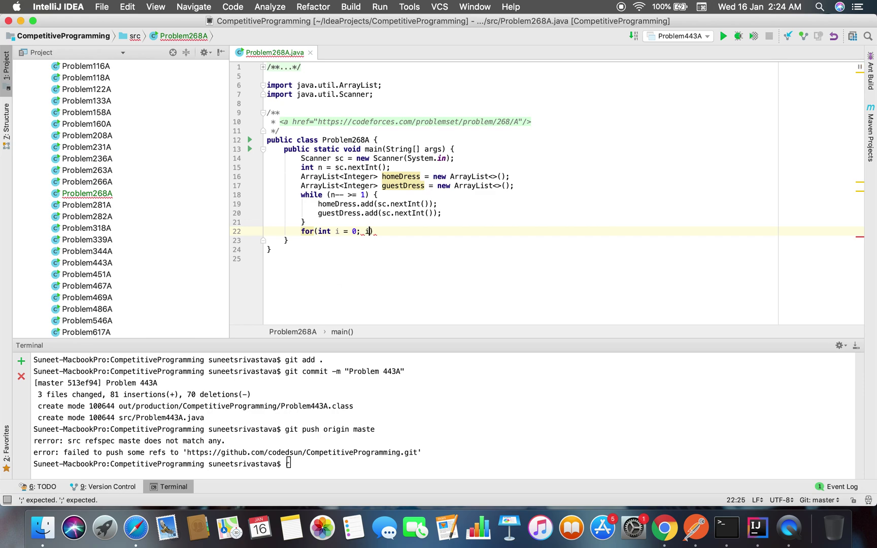
{"action": "type", "text": "; i<h"}
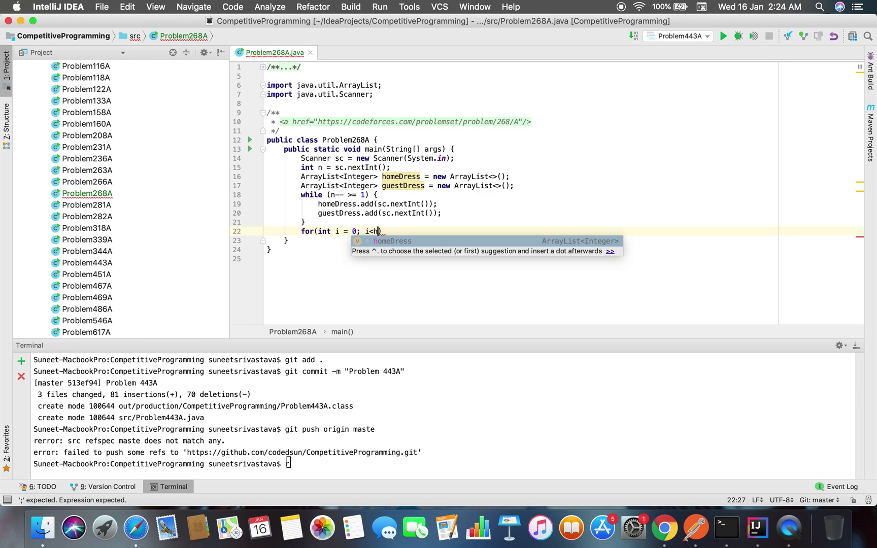
{"action": "key", "text": "Return"}
{"action": "type", "text": ".si"}
{"action": "key", "text": "Return"}
{"action": "type", "text": "; "}
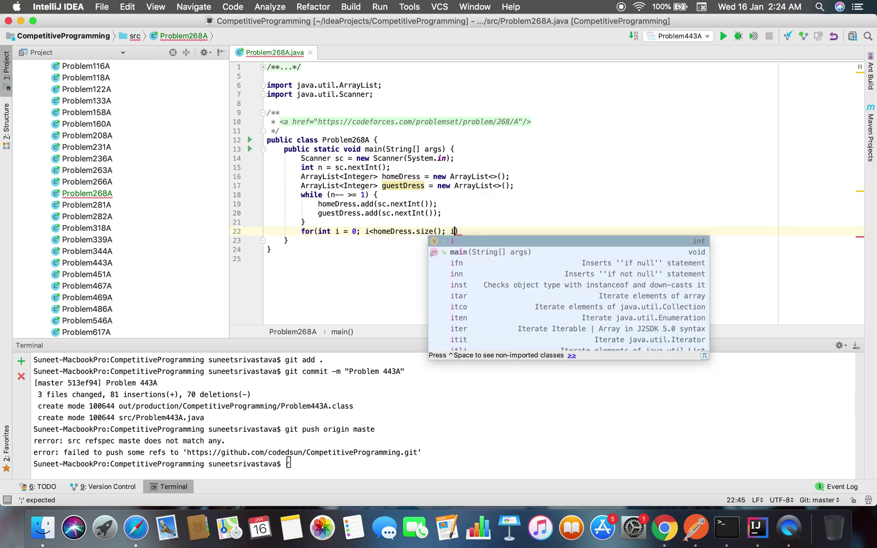
{"action": "type", "text": "i++){"}
{"action": "key", "text": "Return"}
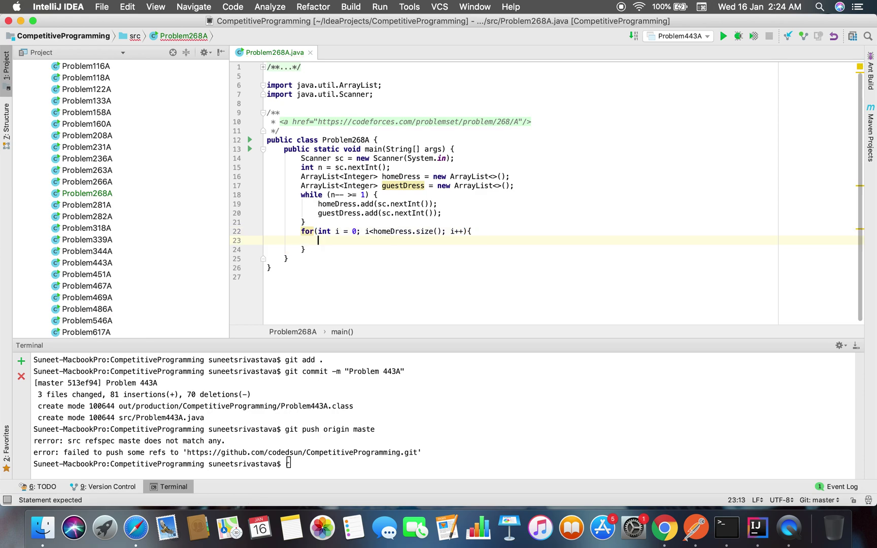
{"action": "type", "text": "if("}
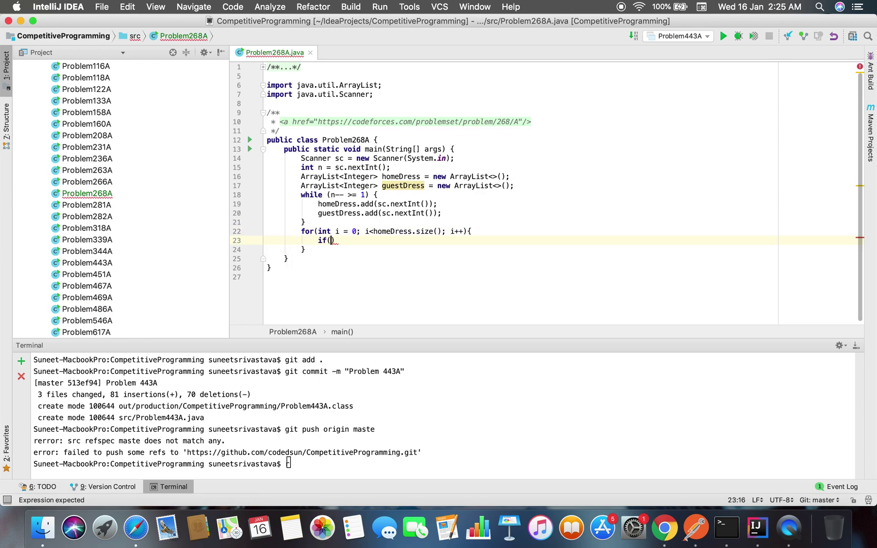
Begin the condition if (homeDress.get(i)) inside the for loop
{"action": "key", "text": "BackSpace"}
{"action": "key", "text": "BackSpace"}
{"action": "key", "text": "BackSpace"}
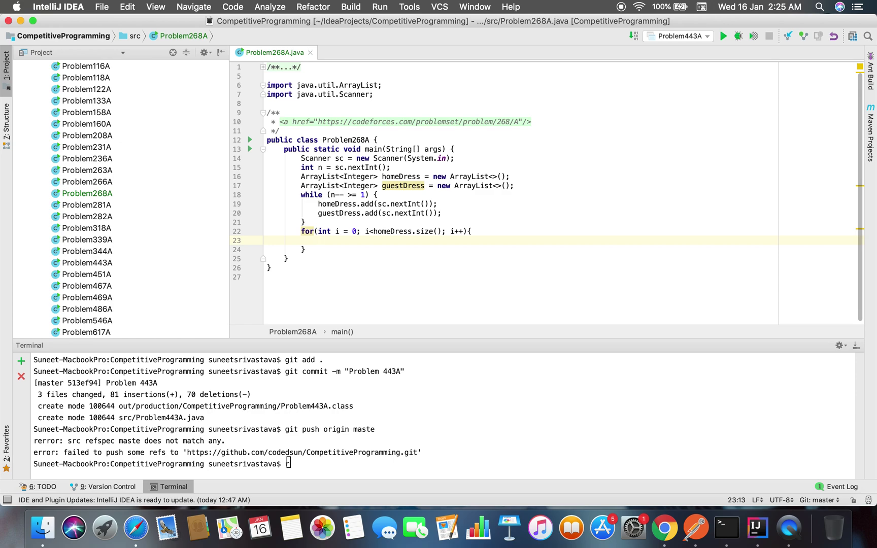
{"action": "type", "text": "if(h"}
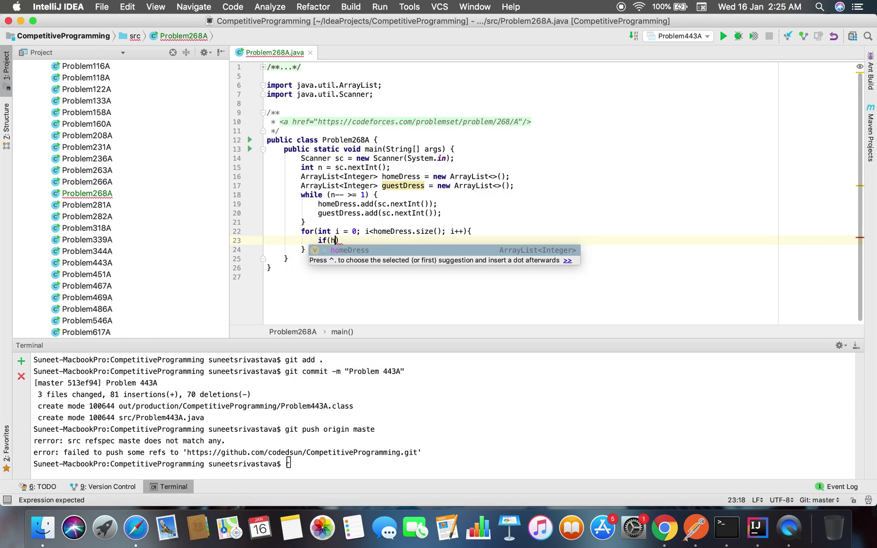
{"action": "key", "text": "Return"}
{"action": "type", "text": ".g"}
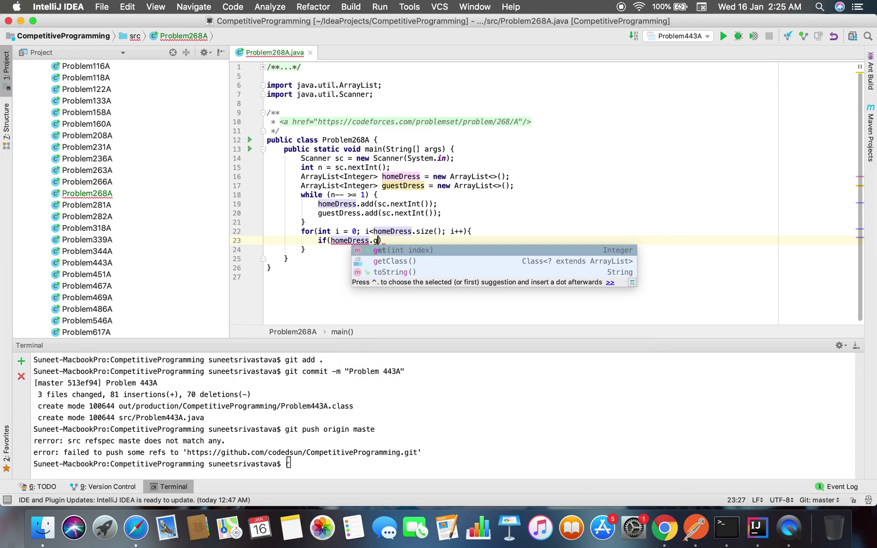
{"action": "key", "text": "Return"}
{"action": "type", "text": "i)."}
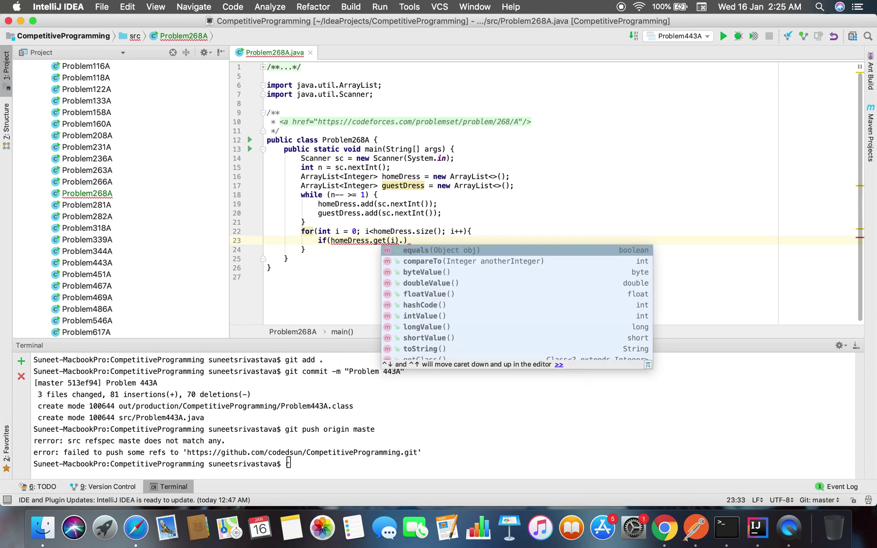
{"action": "key", "text": "BackSpace"}
{"action": "mouse_move", "coordinate": [364, 241]}
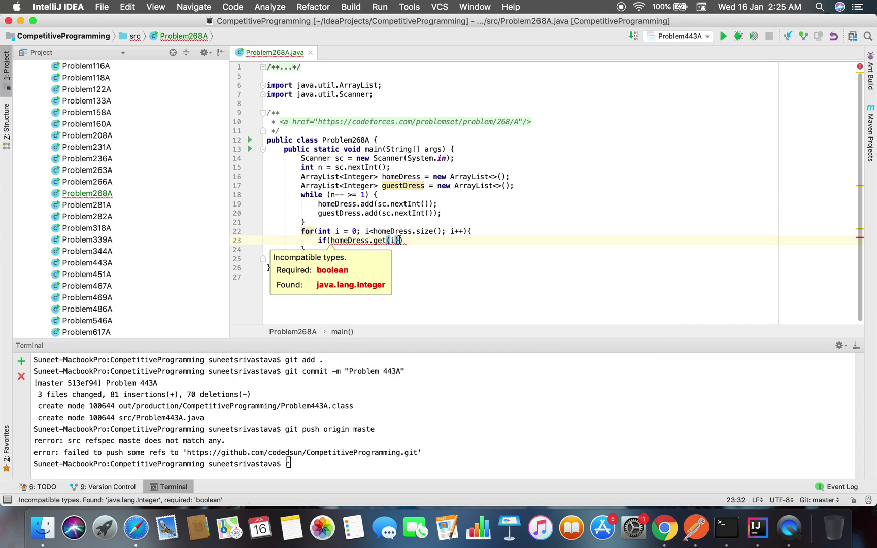
{"action": "type", "text": "."}
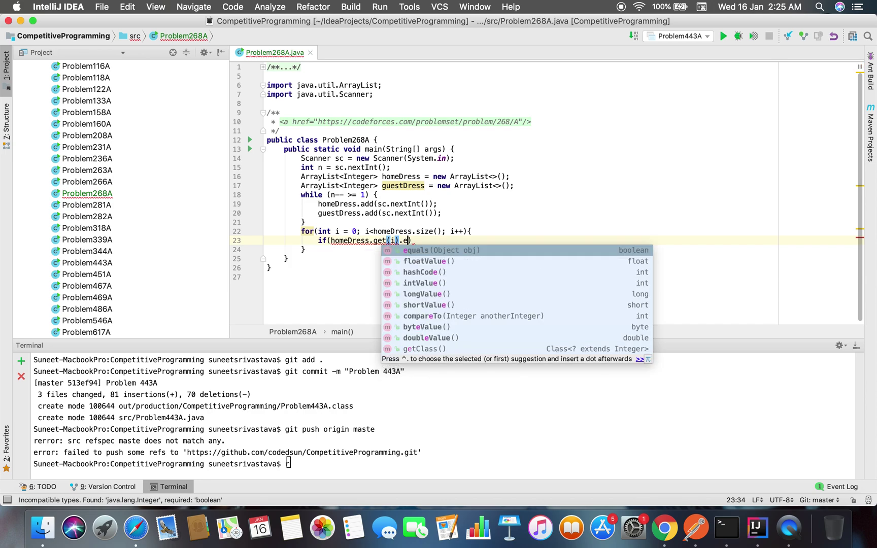
{"action": "key", "text": "BackSpace"}
{"action": "type", "text": "=="}
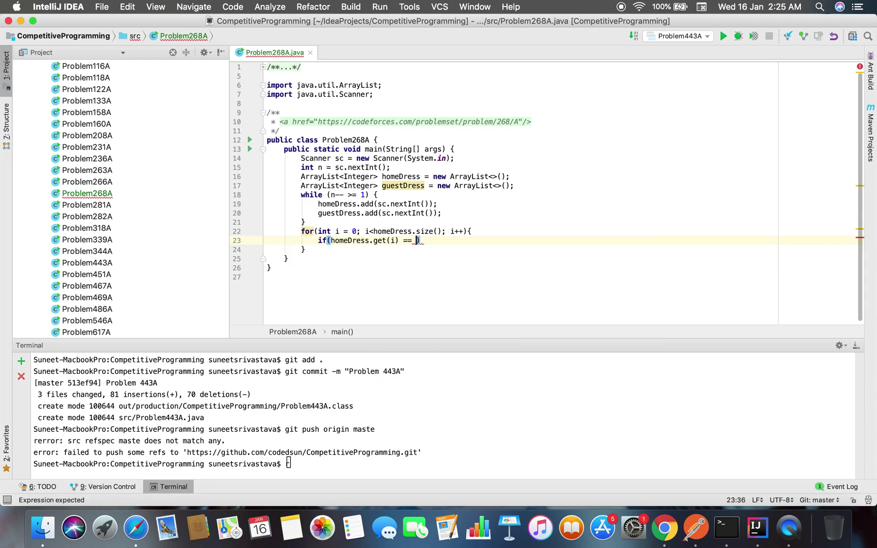
{"action": "key", "text": "BackSpace"}
{"action": "key", "text": "BackSpace"}
{"action": "key", "text": "BackSpace"}
{"action": "key", "text": "BackSpace"}
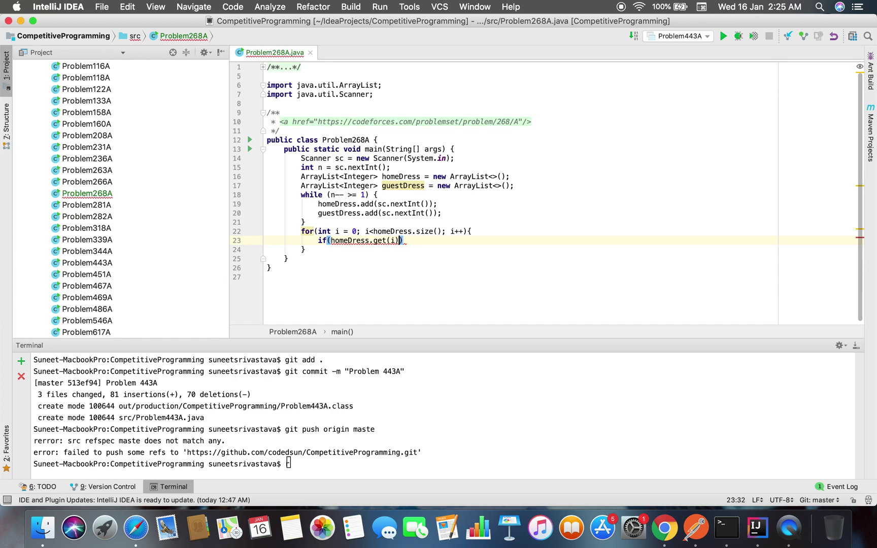
{"action": "left_click", "coordinate": [332, 242]}
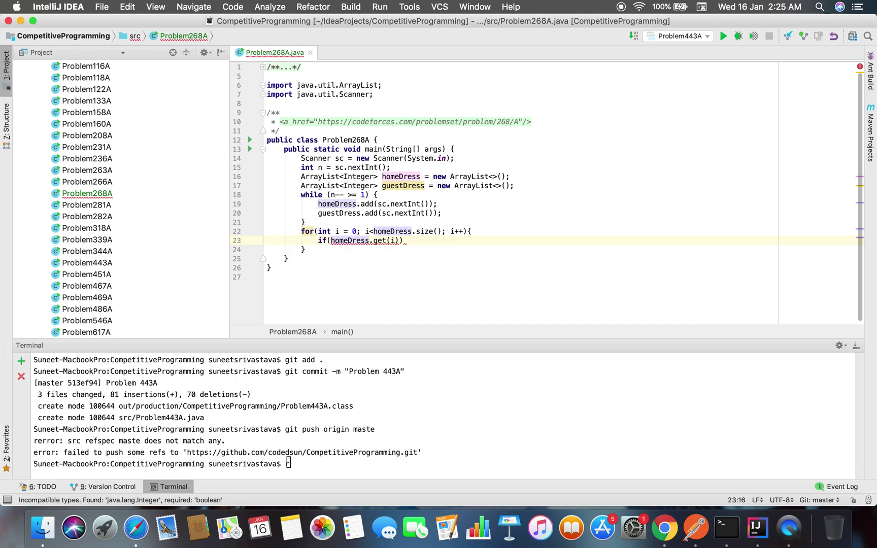
{"action": "key", "text": "super+Tab"}
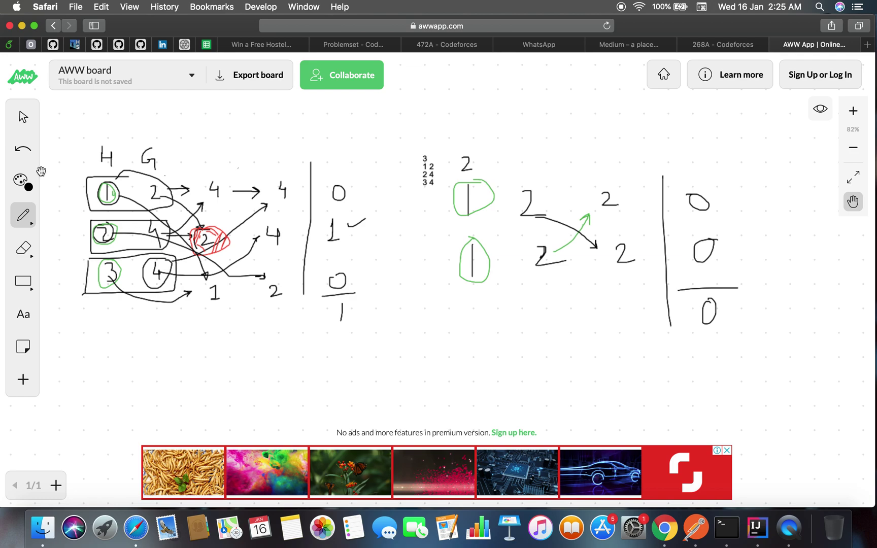
Draw two 2s at the top of the AWW whiteboard with the pen
{"action": "left_click", "coordinate": [23, 216]}
{"action": "key", "text": "ctrl+Right"}
{"action": "key", "text": "ctrl+Left"}
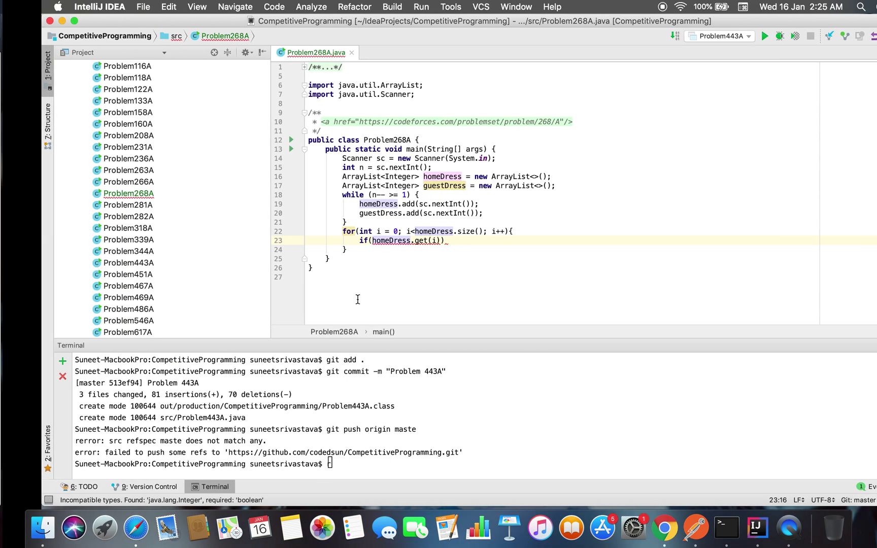
{"action": "key", "text": "ctrl+Left"}
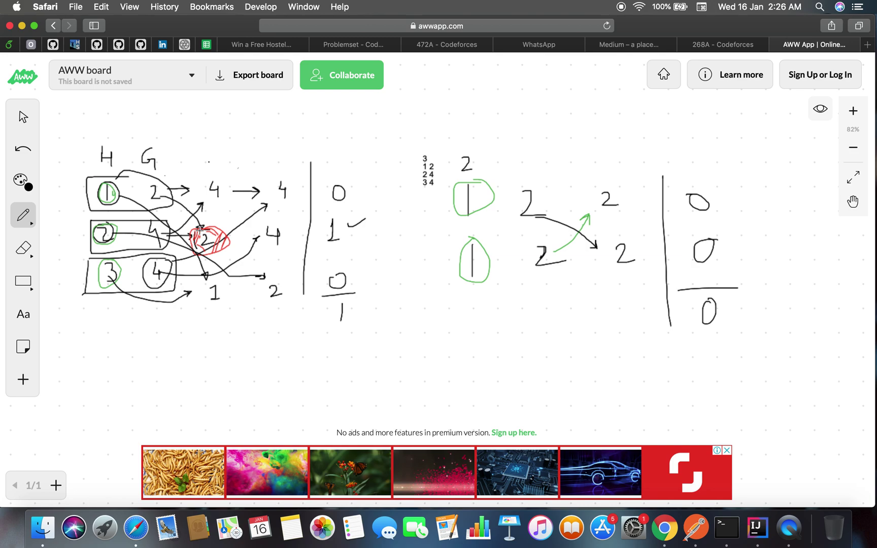
{"action": "key", "text": "ctrl+Right"}
{"action": "key", "text": "ctrl+Left"}
{"action": "mouse_move", "coordinate": [512, 75]}
{"action": "left_mouse_down"}
{"action": "mouse_move", "coordinate": [510, 98]}
{"action": "mouse_move", "coordinate": [517, 80]}
{"action": "mouse_move", "coordinate": [548, 100]}
{"action": "mouse_move", "coordinate": [611, 98]}
{"action": "left_mouse_up"}
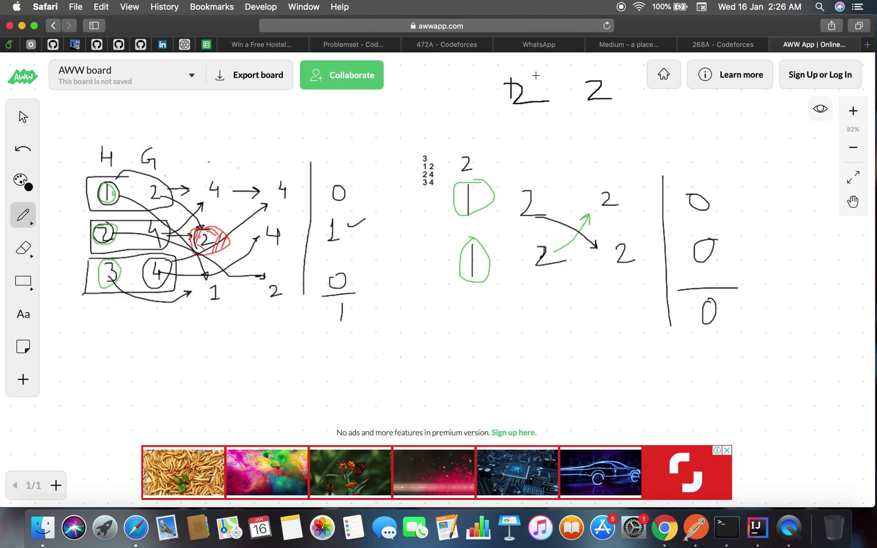
{"action": "left_click_drag", "start_coordinate": [513, 81], "coordinate": [532, 71]}
{"action": "key", "text": "super+Tab"}
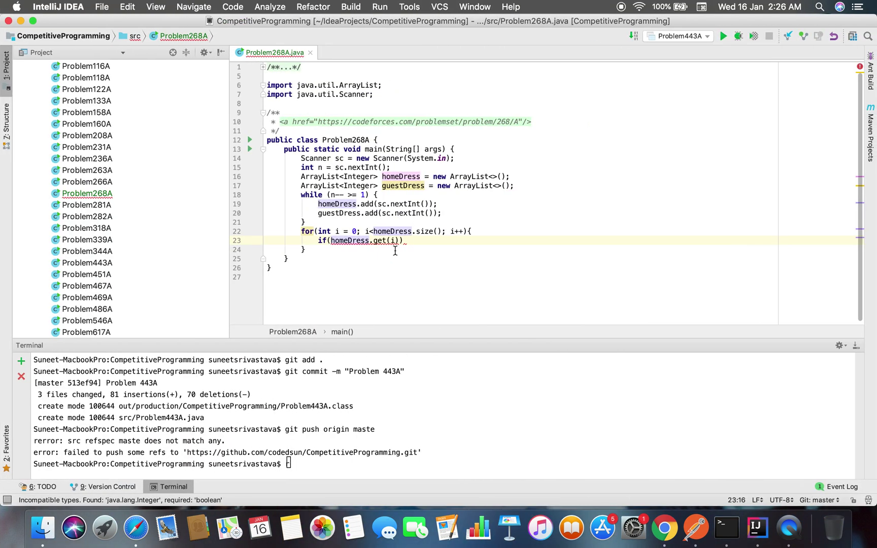
Insert a guestDress.replaceAll call, inspect its library source, then delete it
{"action": "left_click", "coordinate": [531, 231]}
{"action": "key", "text": "Return"}
{"action": "type", "text": "guestDress"}
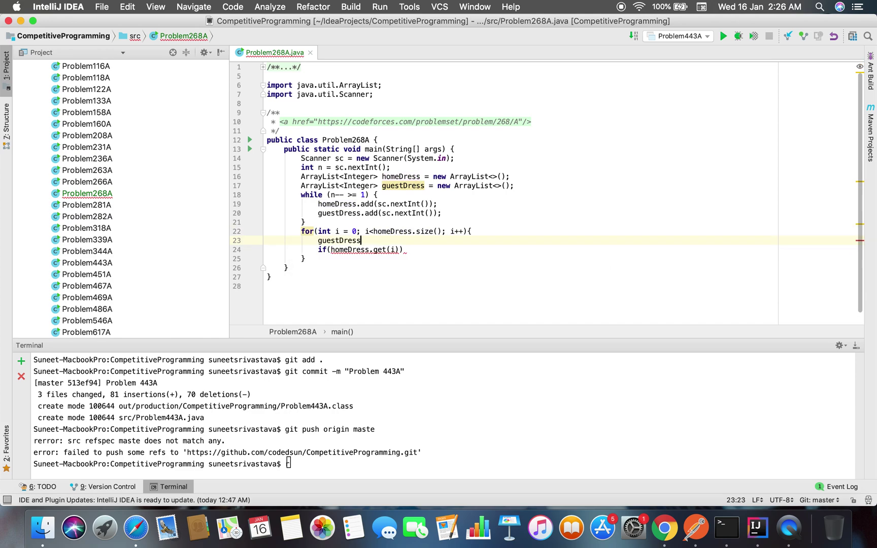
{"action": "type", "text": ".repl"}
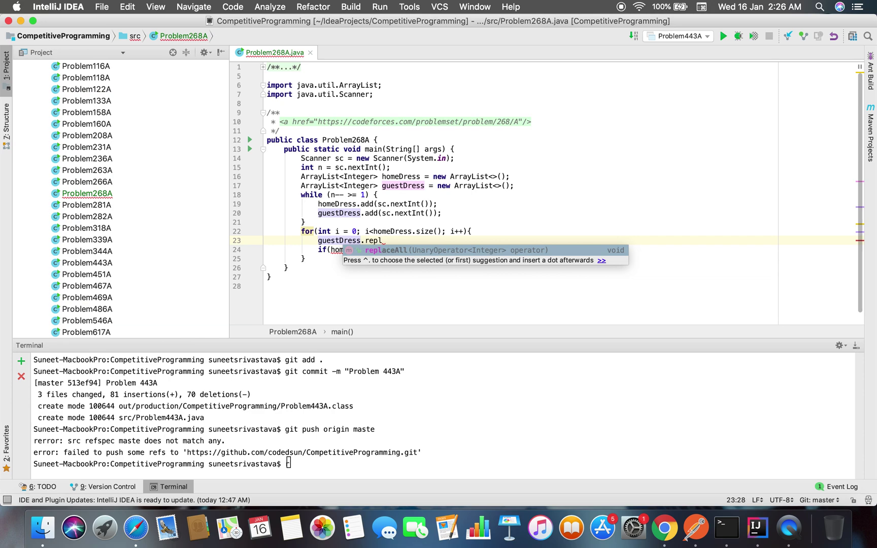
{"action": "key", "text": "Return"}
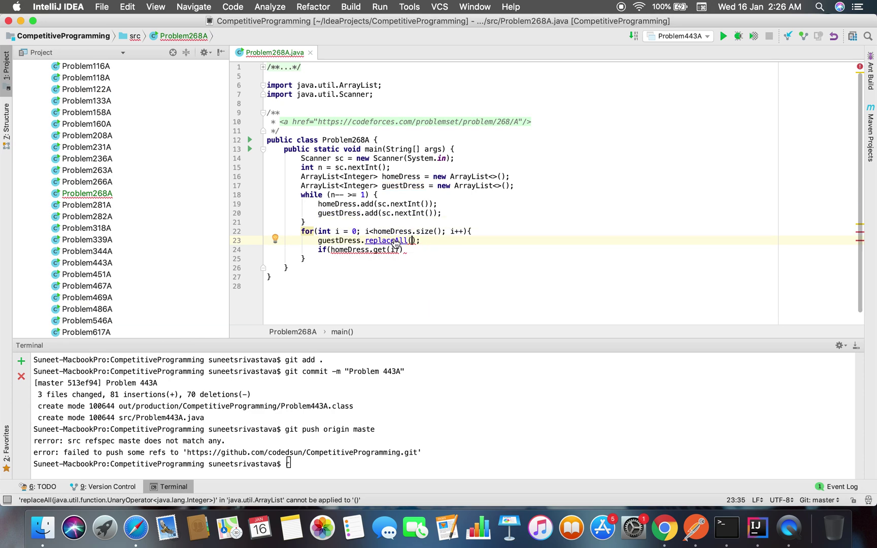
{"action": "left_click", "coordinate": [396, 243], "text": "super"}
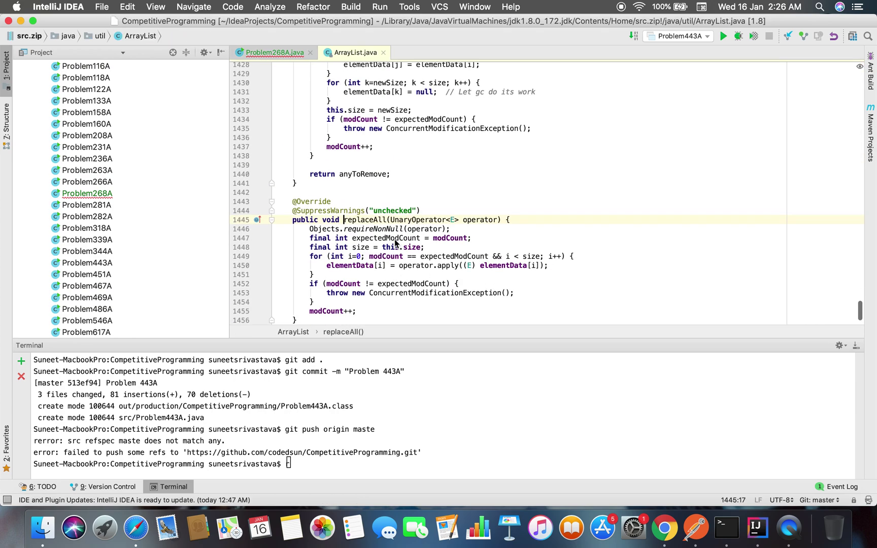
{"action": "left_click", "coordinate": [384, 52]}
{"action": "mouse_move", "coordinate": [420, 240]}
{"action": "left_mouse_down"}
{"action": "mouse_move", "coordinate": [348, 249]}
{"action": "mouse_move", "coordinate": [361, 239]}
{"action": "left_mouse_up"}
{"action": "key", "text": "BackSpace"}
{"action": "type", "text": "ress.re"}
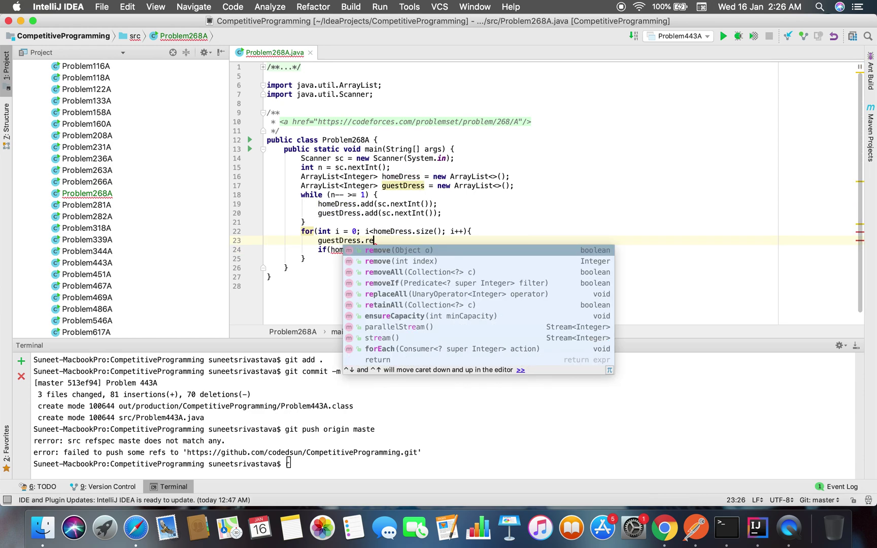
Browse the removeAll and retainAll suggestions, then delete the unfinished guestDress line
{"action": "key", "text": "Down"}
{"action": "key", "text": "Down"}
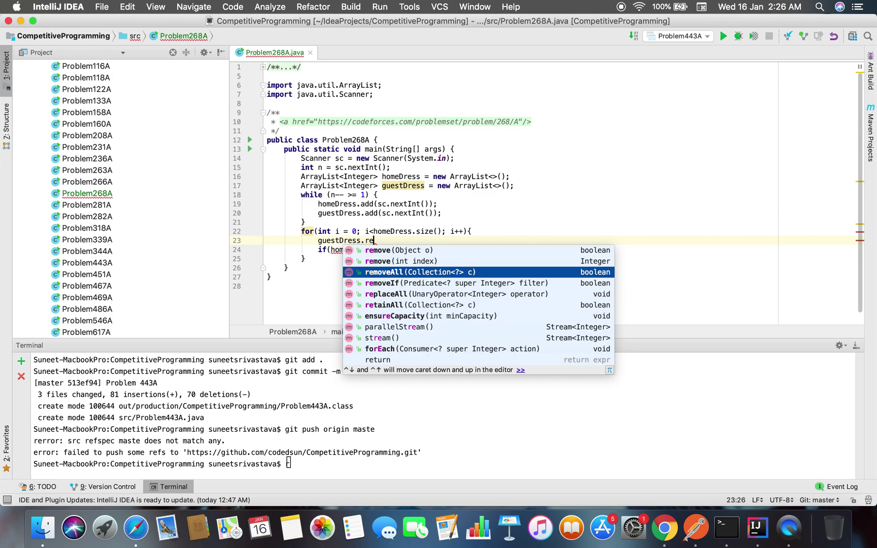
{"action": "key", "text": "Down"}
{"action": "key", "text": "Down"}
{"action": "key", "text": "Down"}
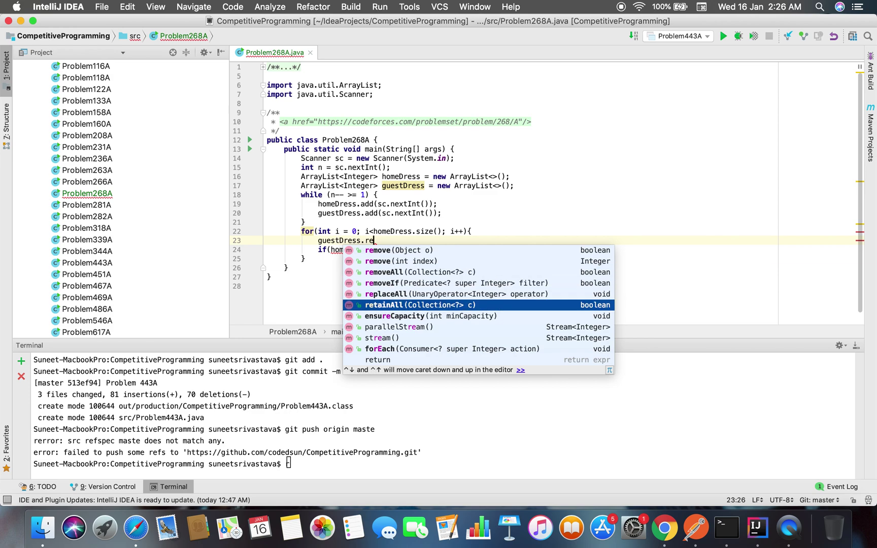
{"action": "key", "text": "Down"}
{"action": "key", "text": "Down"}
{"action": "key", "text": "Down"}
{"action": "key", "text": "Down"}
{"action": "key", "text": "Down"}
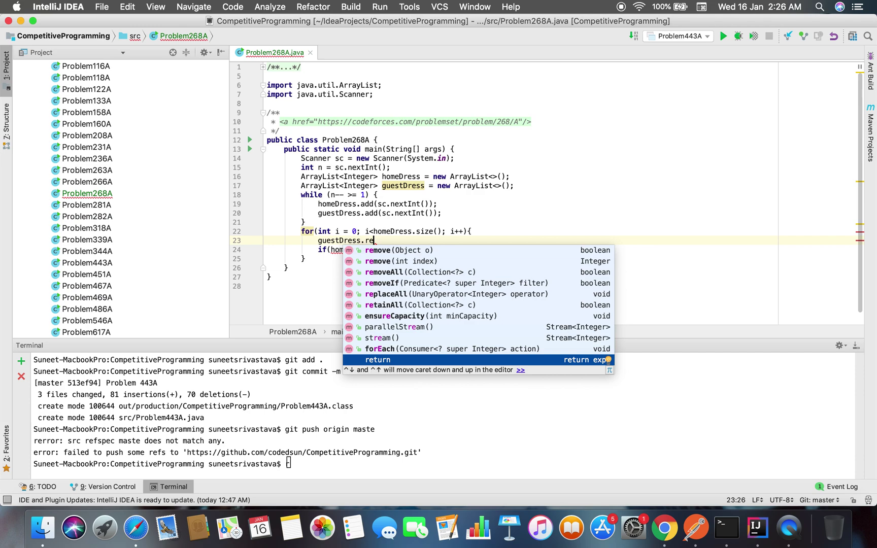
{"action": "key", "text": "super+BackSpace"}
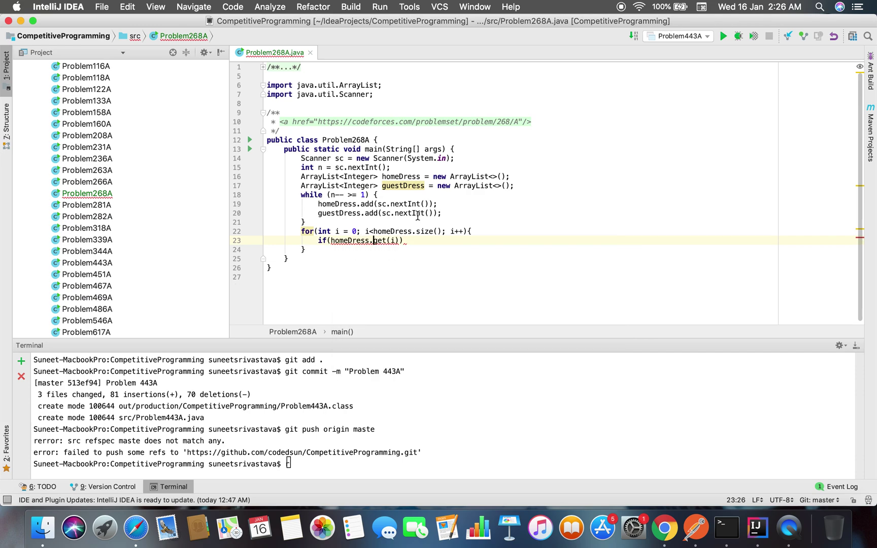
{"action": "left_click", "coordinate": [521, 185]}
Declare int changeCount = 0 on a new line below the guestDress list
{"action": "key", "text": "Return"}
{"action": "type", "text": "int co"}
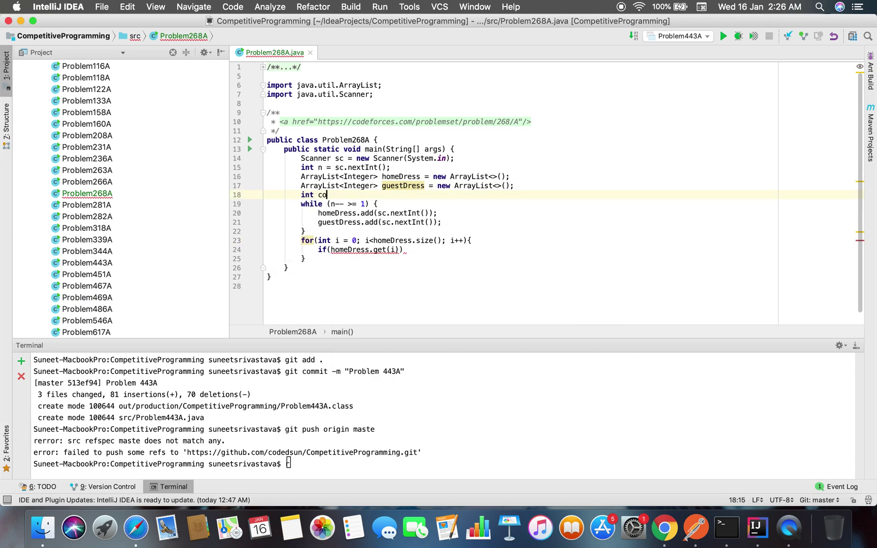
{"action": "key", "text": "BackSpace"}
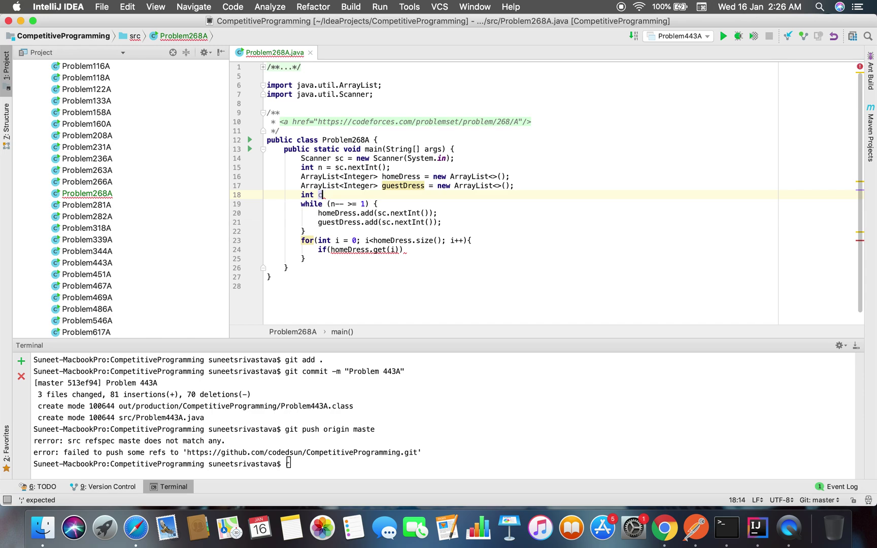
{"action": "key", "text": "BackSpace"}
{"action": "type", "text": "changeCou"}
{"action": "type", "text": "nt = 0;"}
Check the whiteboard approach sketch, then select the unfinished if statement on line 24
{"action": "key", "text": "Down"}
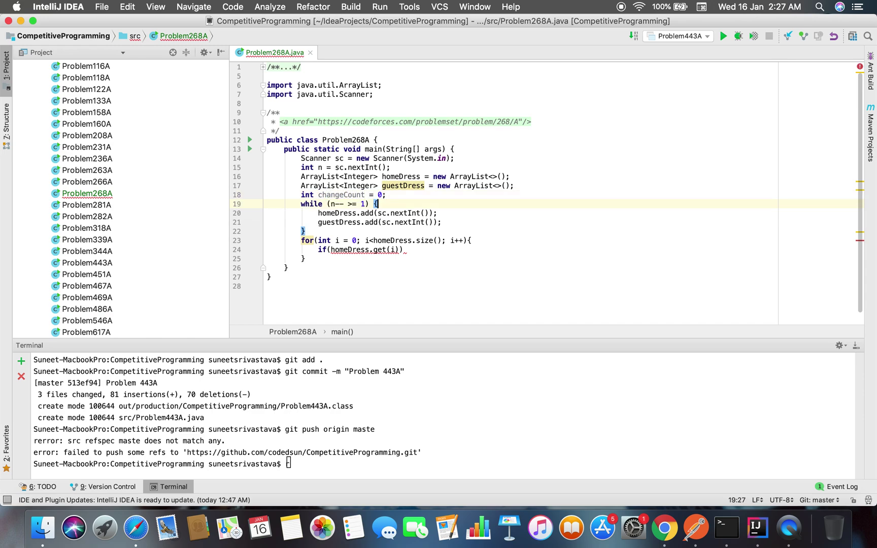
{"action": "key", "text": "Down"}
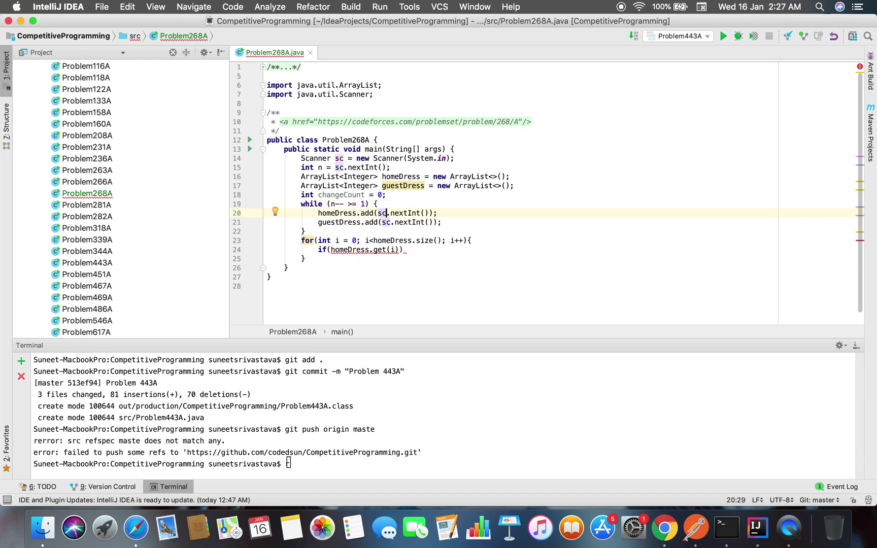
{"action": "key", "text": "Down"}
{"action": "key", "text": "Down"}
{"action": "key", "text": "Down"}
{"action": "key", "text": "Down"}
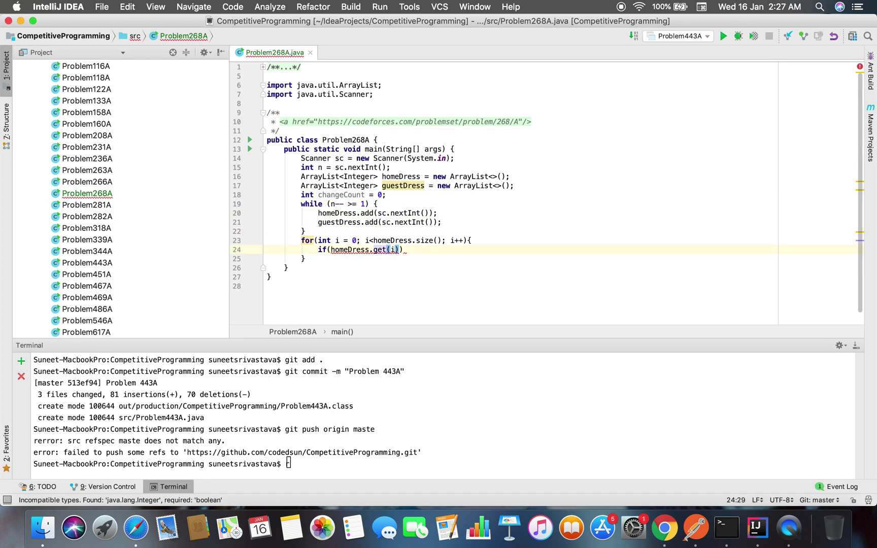
{"action": "key", "text": "super+Tab"}
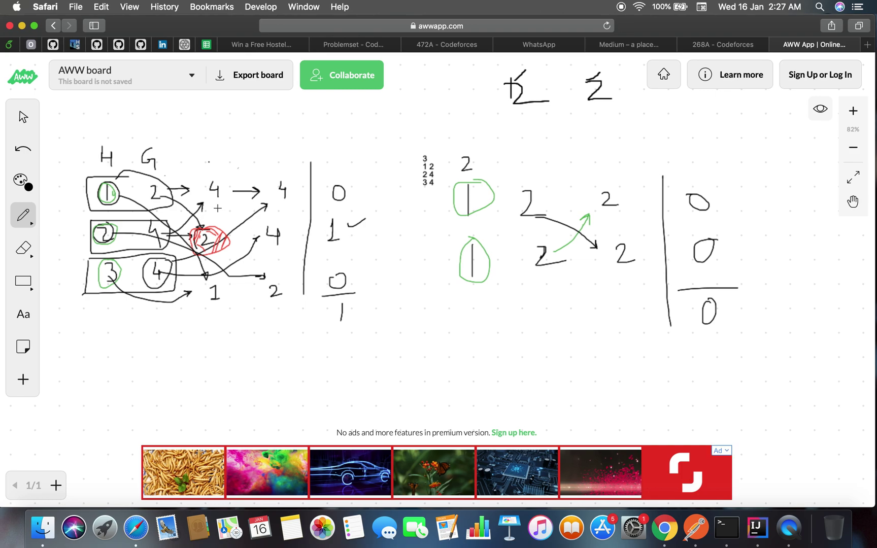
{"action": "key", "text": "super+Tab"}
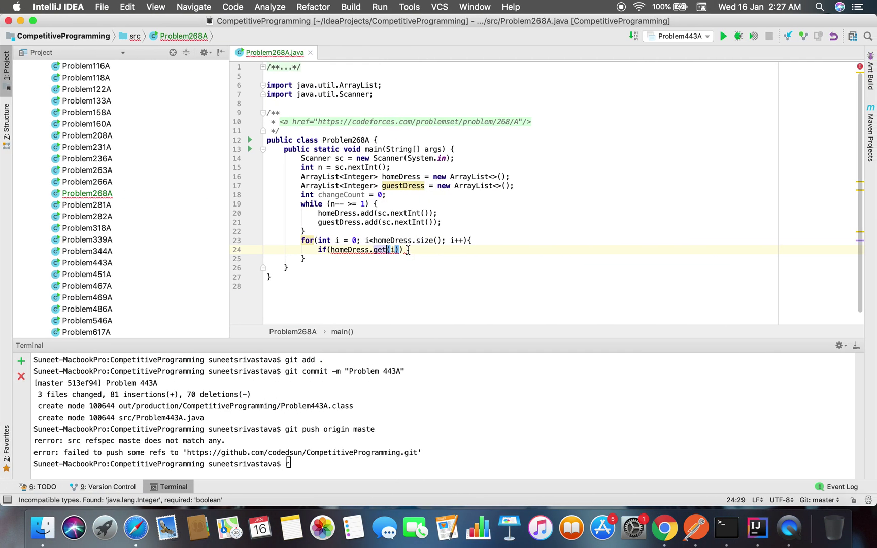
{"action": "left_click_drag", "start_coordinate": [406, 250], "coordinate": [315, 250]}
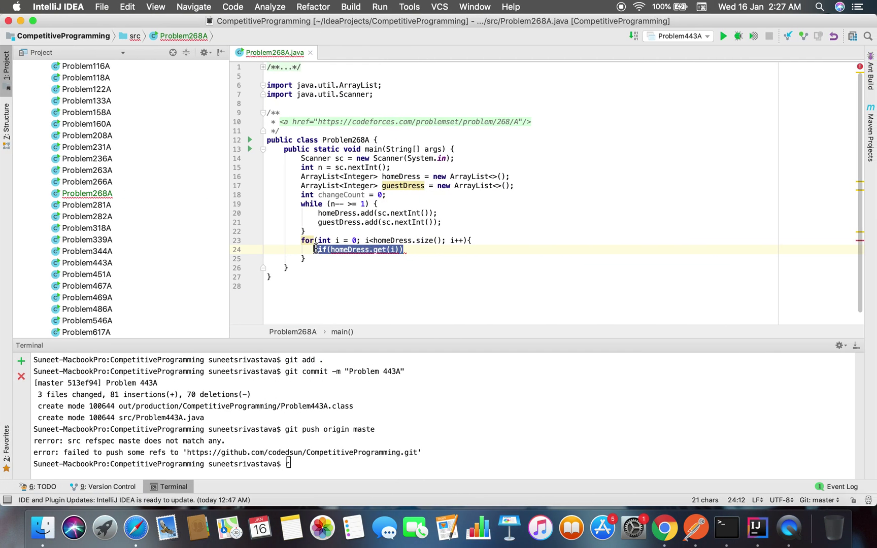
Overwrite the if line with for(int j=0; j<guestDress.size(); j++){ and open its body
{"action": "key", "text": "BackSpace"}
{"action": "type", "text": "for("}
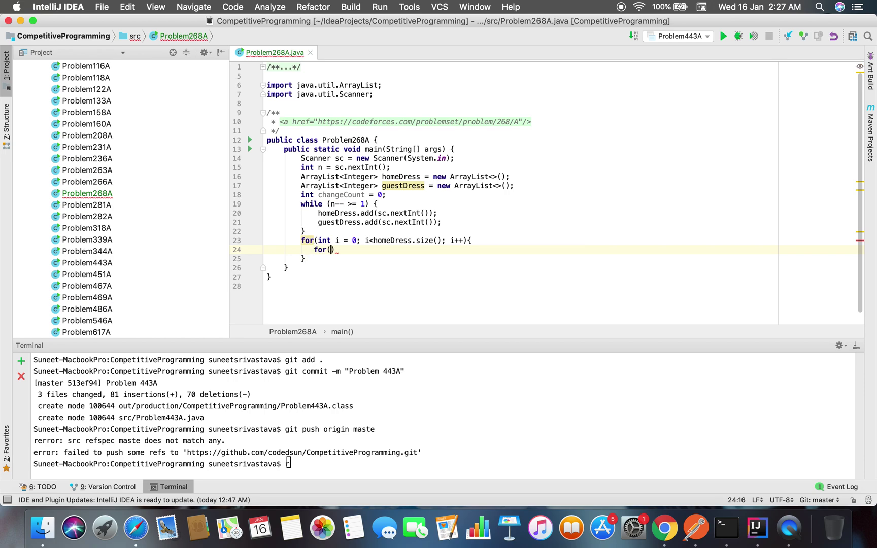
{"action": "type", "text": "int j="}
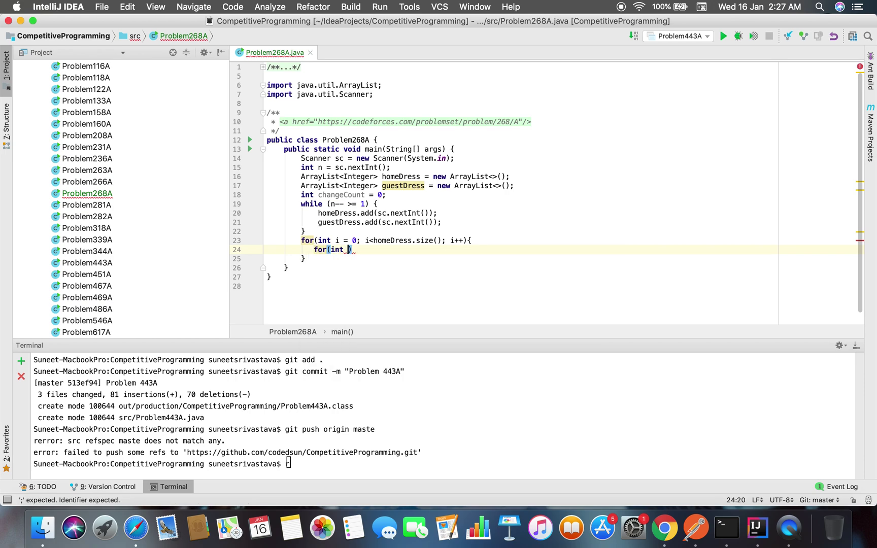
{"action": "type", "text": "1; "}
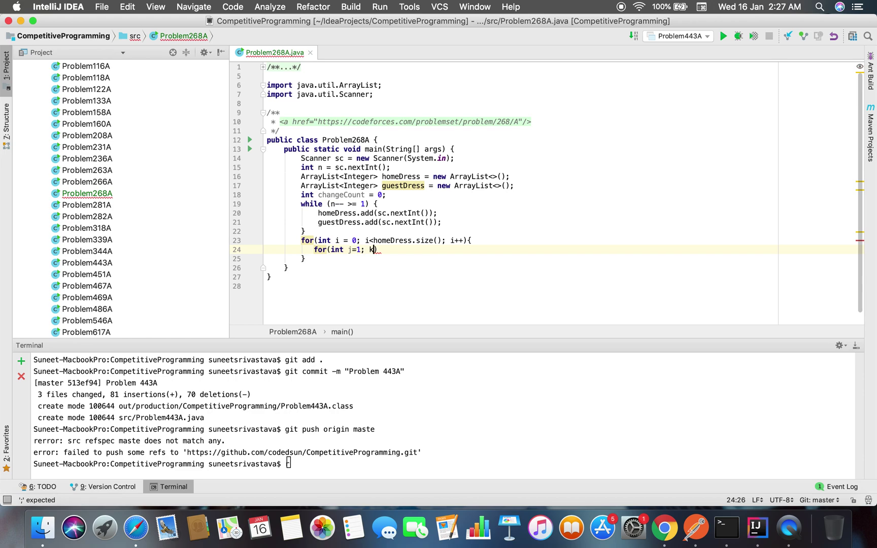
{"action": "type", "text": "j<s"}
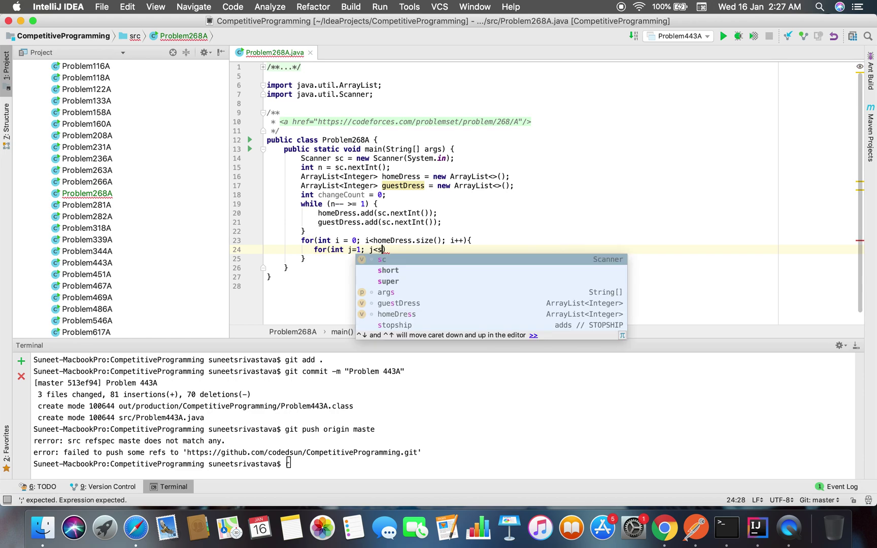
{"action": "key", "text": "BackSpace"}
{"action": "left_click", "coordinate": [362, 250]}
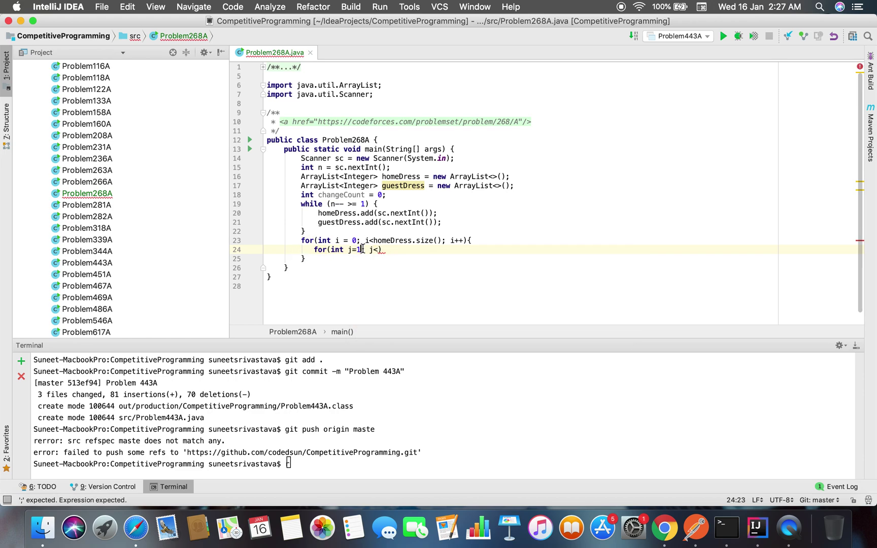
{"action": "type", "text": "+"}
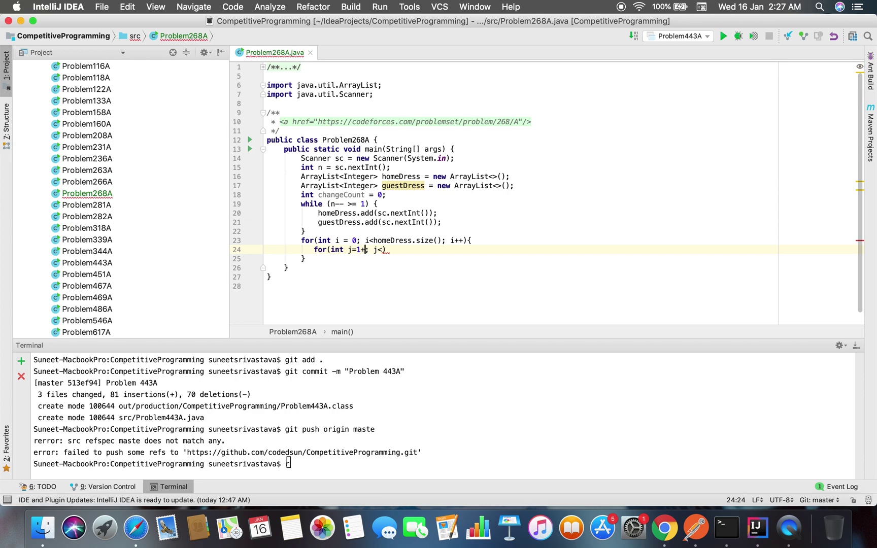
{"action": "type", "text": "i"}
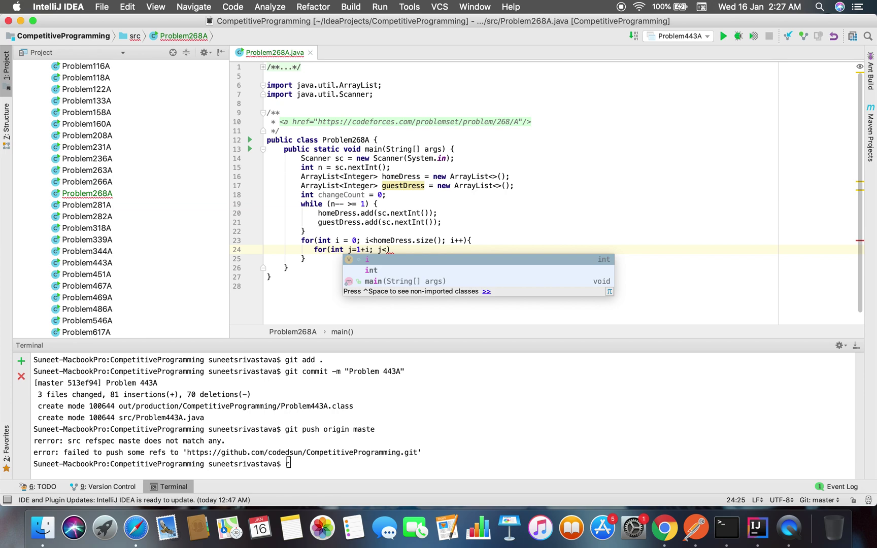
{"action": "key", "text": "BackSpace"}
{"action": "key", "text": "BackSpace"}
{"action": "key", "text": "BackSpace"}
{"action": "type", "text": "0; j"}
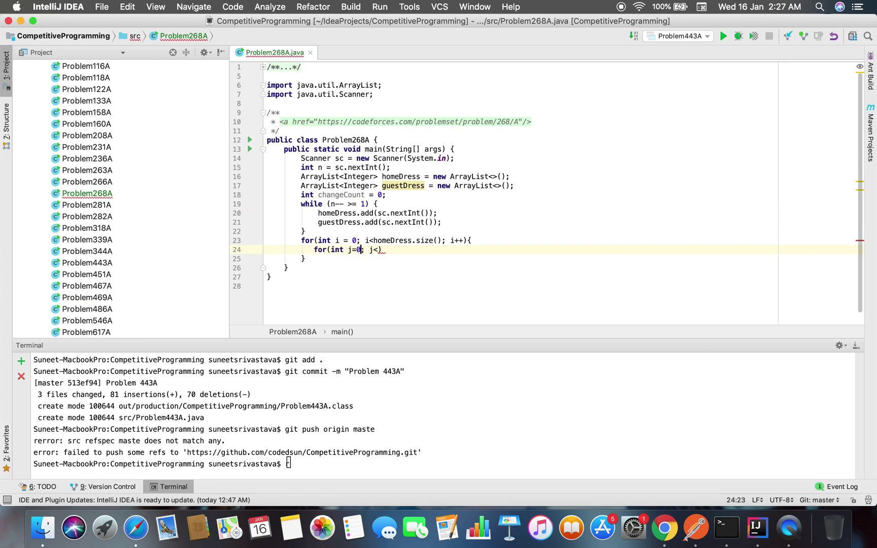
{"action": "type", "text": "<g"}
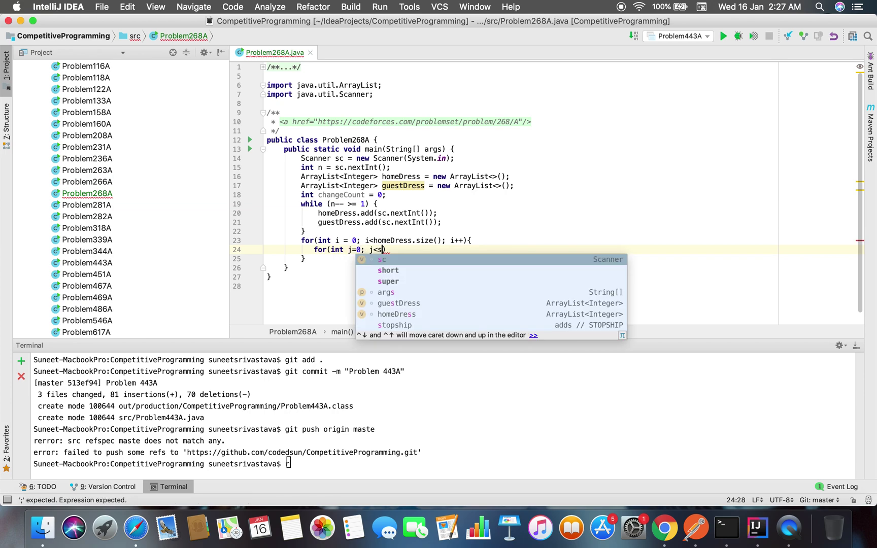
{"action": "type", "text": "u"}
{"action": "key", "text": "Return"}
{"action": "type", "text": "."}
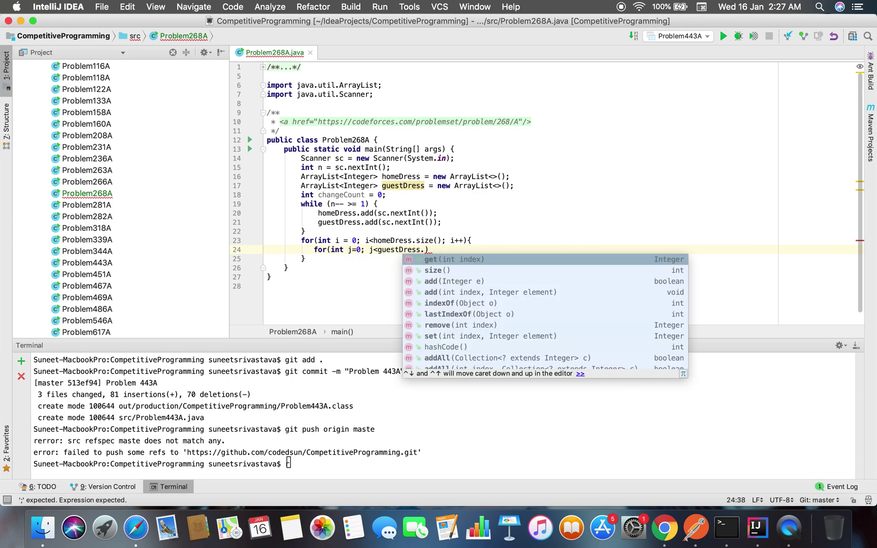
{"action": "key", "text": "Down"}
{"action": "key", "text": "Return"}
{"action": "type", "text": ";j"}
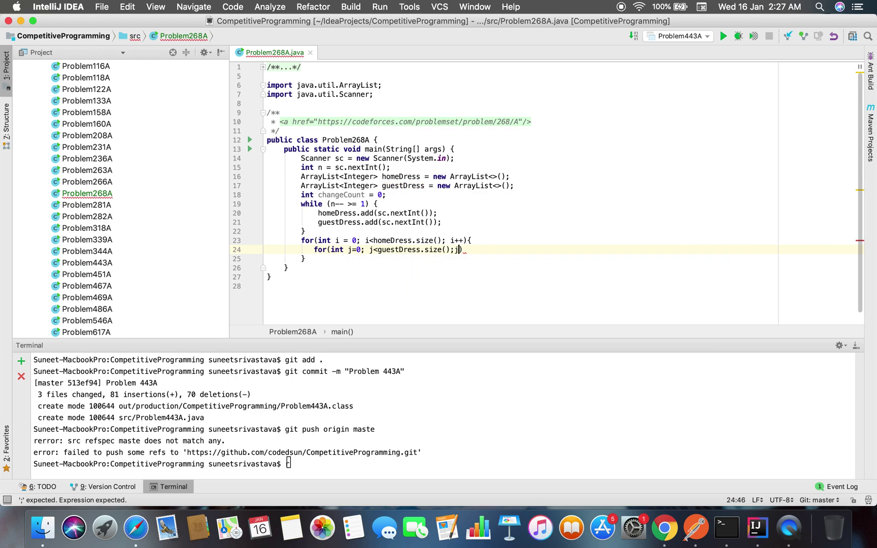
{"action": "type", "text": "++){"}
{"action": "key", "text": "Return"}
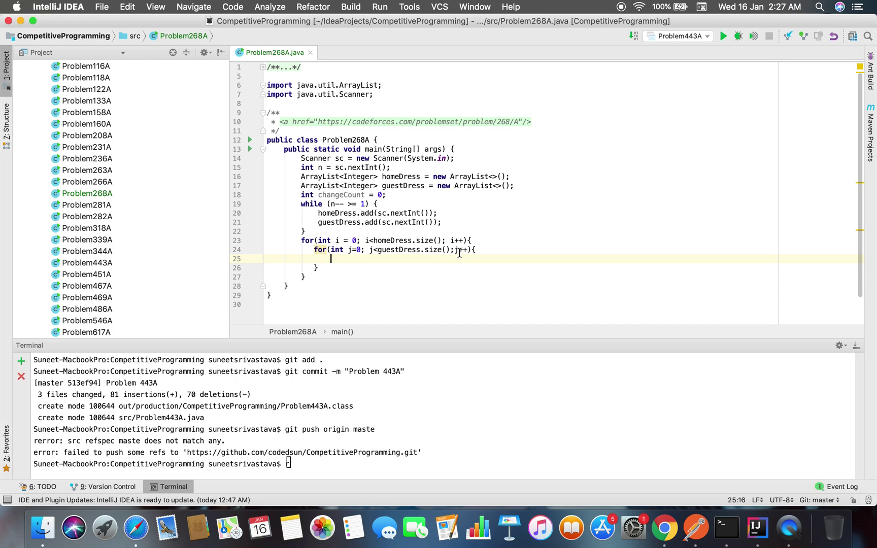
Reformat the loop code and add a blank line inside the outer loop
{"action": "key", "text": "super+alt+l"}
{"action": "key", "text": "Up"}
{"action": "key", "text": "Up"}
{"action": "key", "text": "End"}
{"action": "key", "text": "Return"}
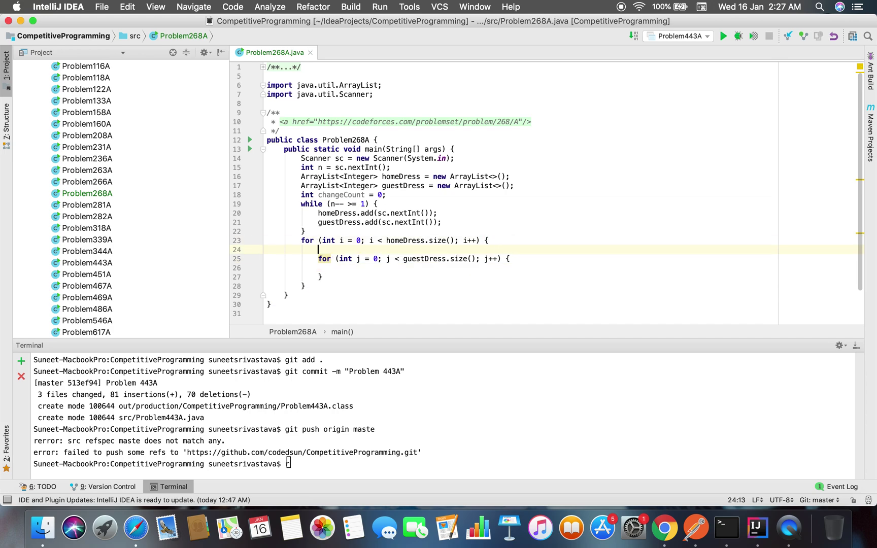
{"action": "left_click", "coordinate": [483, 268]}
{"action": "type", "text": "if(gu"}
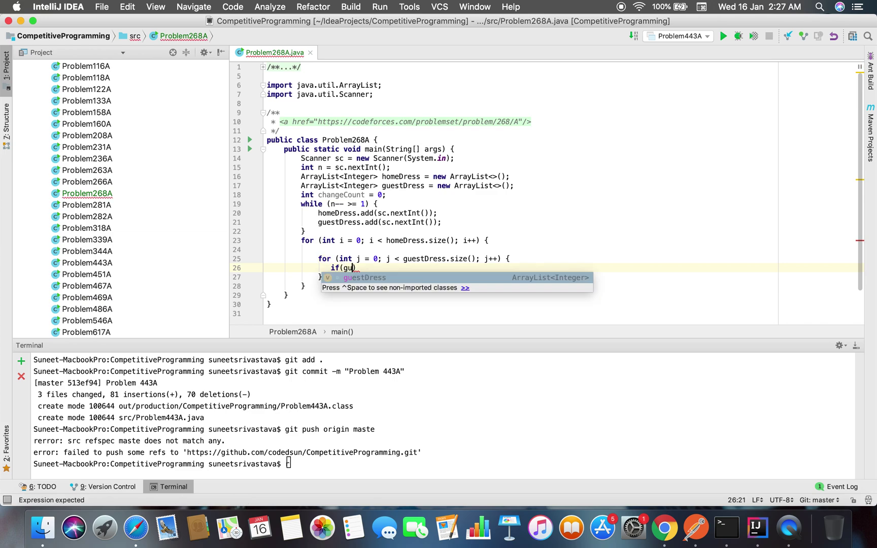
Add an if block in the inner loop checking whether guestDress.get(j) equals homeDress.get(i)
{"action": "key", "text": "Return"}
{"action": "type", "text": ".ge"}
{"action": "key", "text": "Return"}
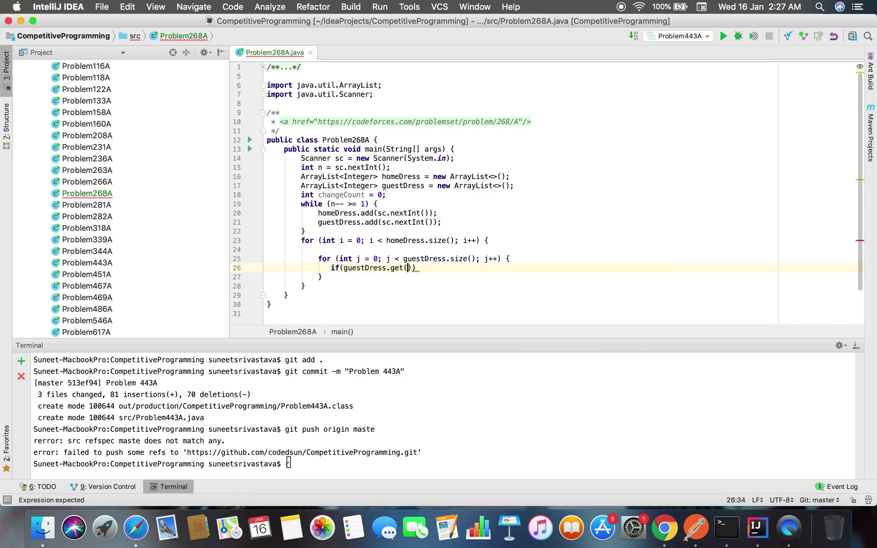
{"action": "type", "text": "j) == "}
{"action": "type", "text": "hom"}
{"action": "key", "text": "Return"}
{"action": "type", "text": ".g"}
{"action": "key", "text": "Return"}
{"action": "type", "text": "i"}
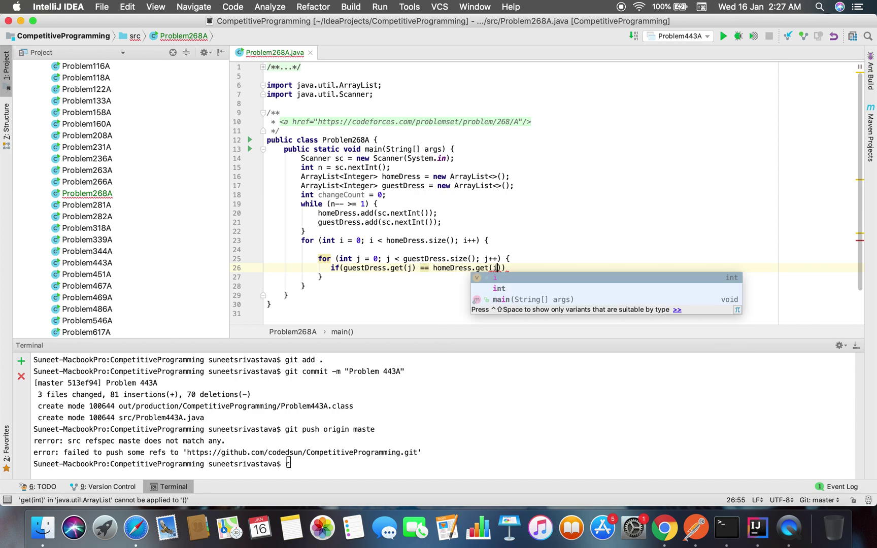
{"action": "type", "text": "))"}
{"action": "key", "text": "Return"}
{"action": "key", "text": "BackSpace"}
{"action": "type", "text": "{"}
{"action": "key", "text": "Return"}
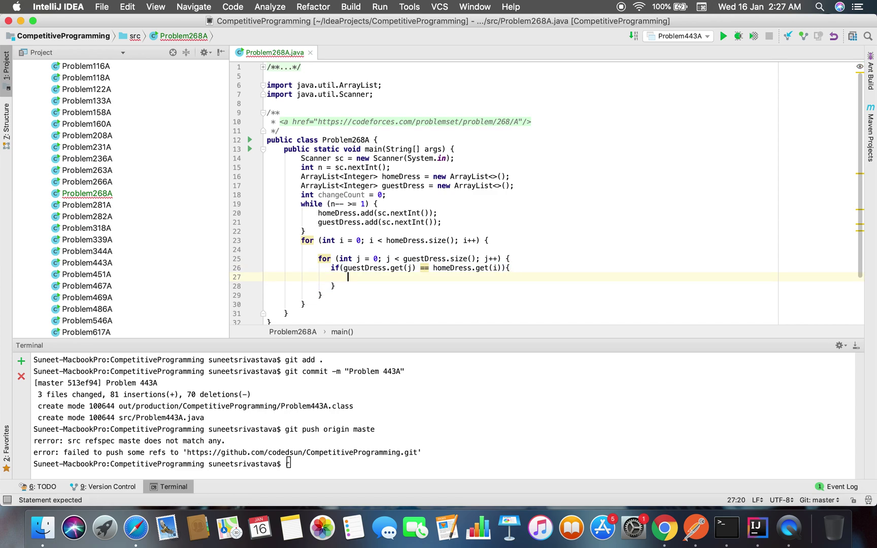
{"action": "type", "text": "cha"}
Increment changeCount inside the if block and print changeCount after the loops
{"action": "key", "text": "Return"}
{"action": "type", "text": "++"}
{"action": "type", "text": ";"}
{"action": "key", "text": "Down"}
{"action": "key", "text": "Down"}
{"action": "key", "text": "Down"}
{"action": "key", "text": "Return"}
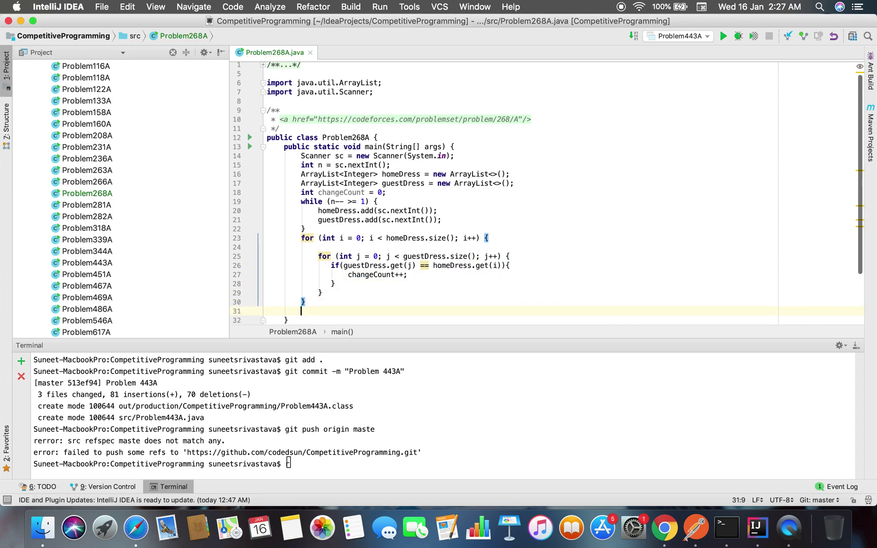
{"action": "type", "text": "sout"}
{"action": "key", "text": "Return"}
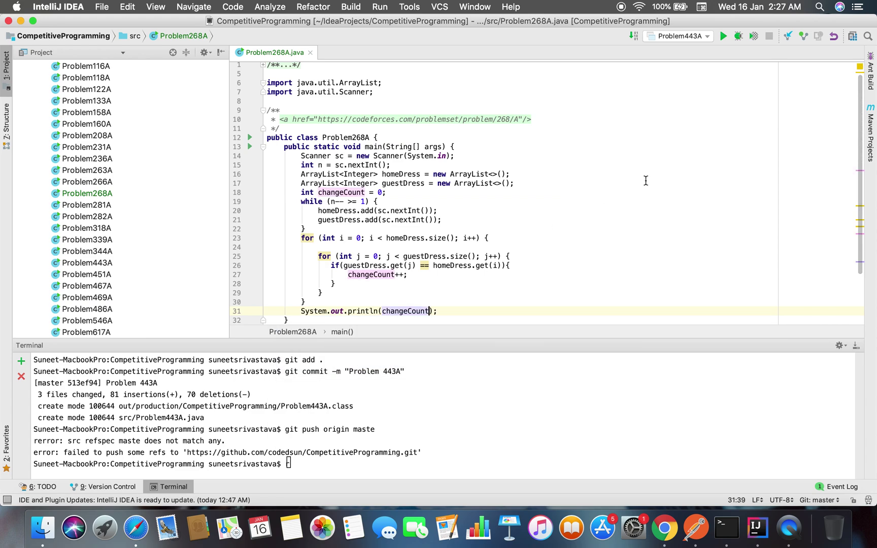
{"action": "right_click", "coordinate": [646, 181]}
Run Problem268A on the first Codeforces sample input, getting output 1
{"action": "left_click", "coordinate": [677, 344]}
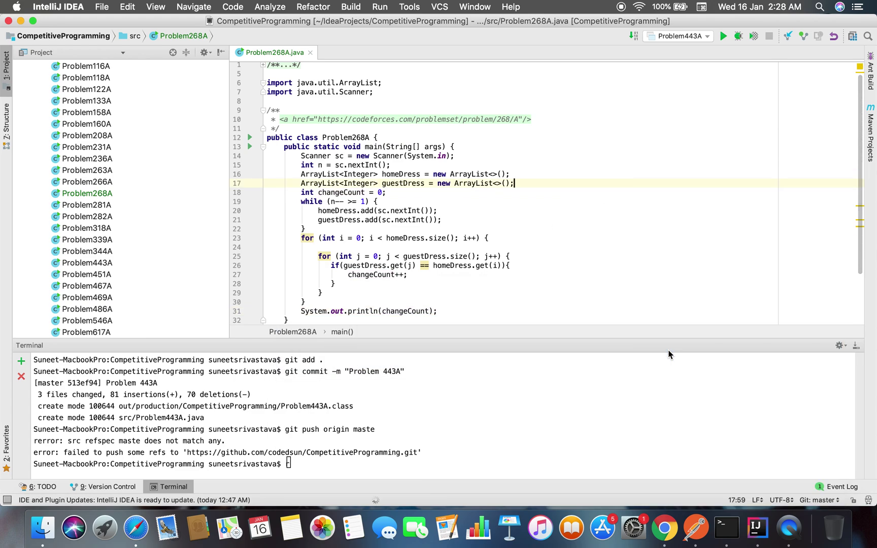
{"action": "key", "text": "super+Tab"}
{"action": "left_click", "coordinate": [723, 44]}
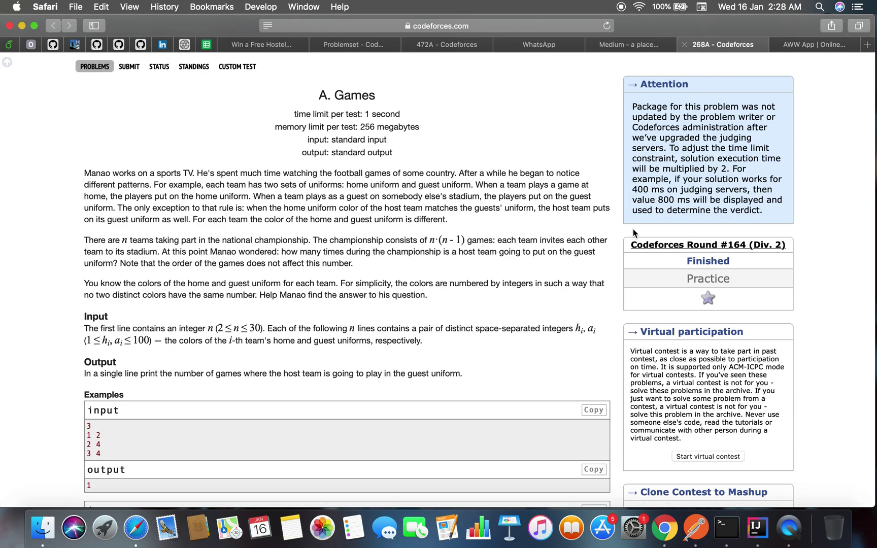
{"action": "scroll", "coordinate": [603, 235], "scroll_direction": "down", "scroll_amount": 3}
{"action": "scroll", "coordinate": [604, 234], "scroll_direction": "down", "scroll_amount": 3}
{"action": "key", "text": "super+Tab"}
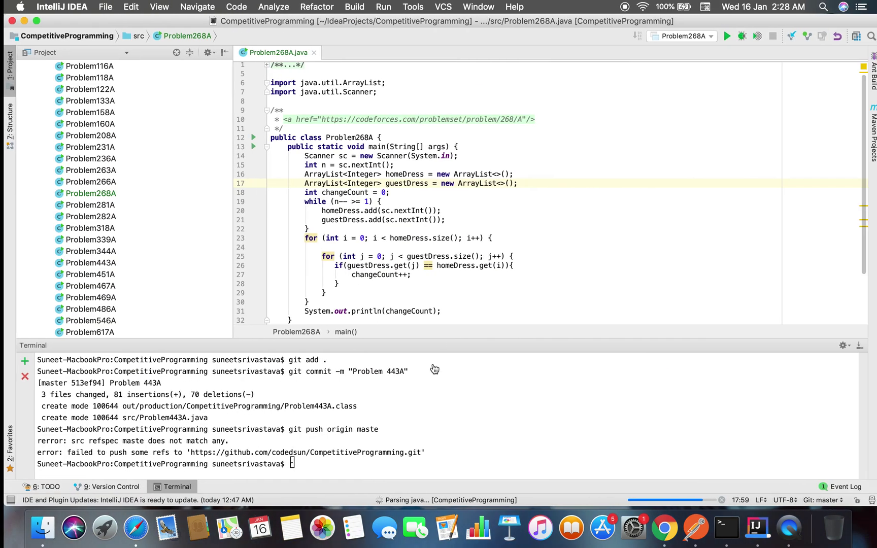
{"action": "key", "text": "ctrl+r"}
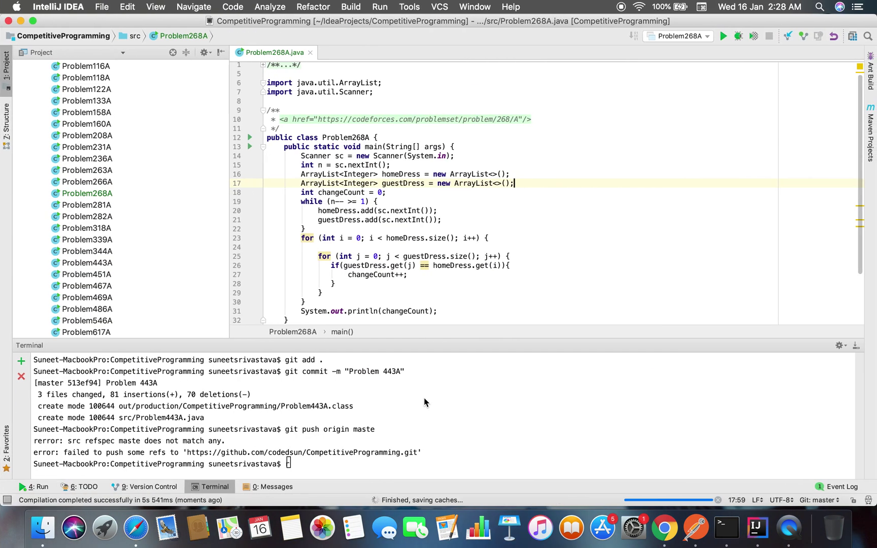
{"action": "type", "text": "3 1 2 2 4 3 4"}
Rerun Problem268A with the second sample input, getting output 5
{"action": "key", "text": "super+Tab"}
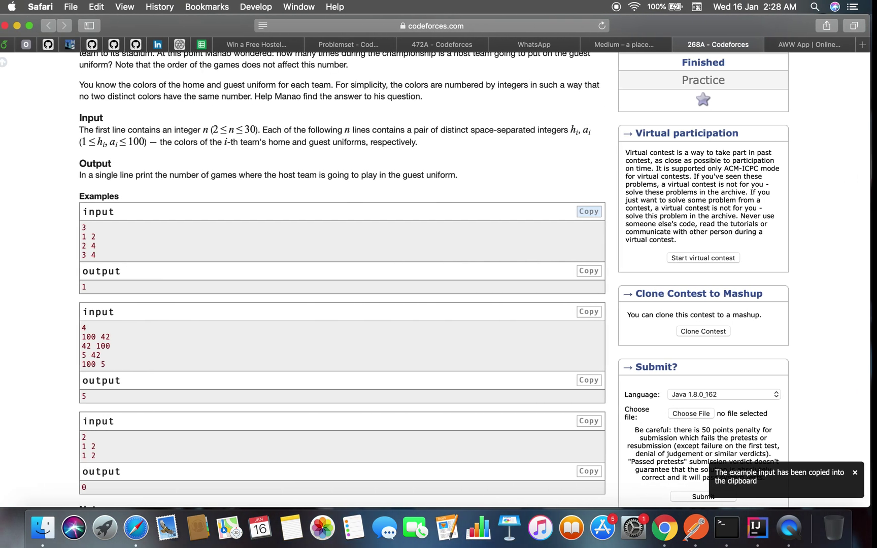
{"action": "left_click", "coordinate": [591, 315]}
{"action": "key", "text": "super+Tab"}
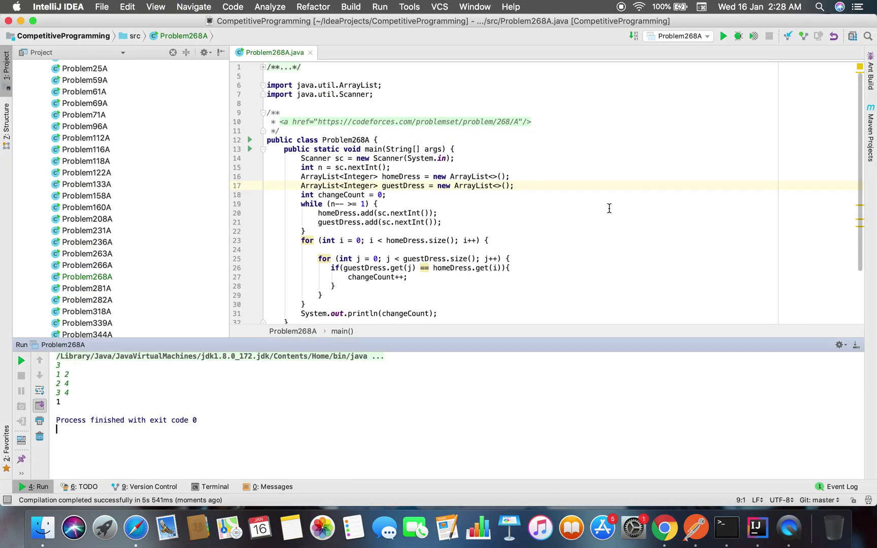
{"action": "right_click", "coordinate": [601, 212]}
{"action": "left_click", "coordinate": [614, 356]}
{"action": "key", "text": "super+v"}
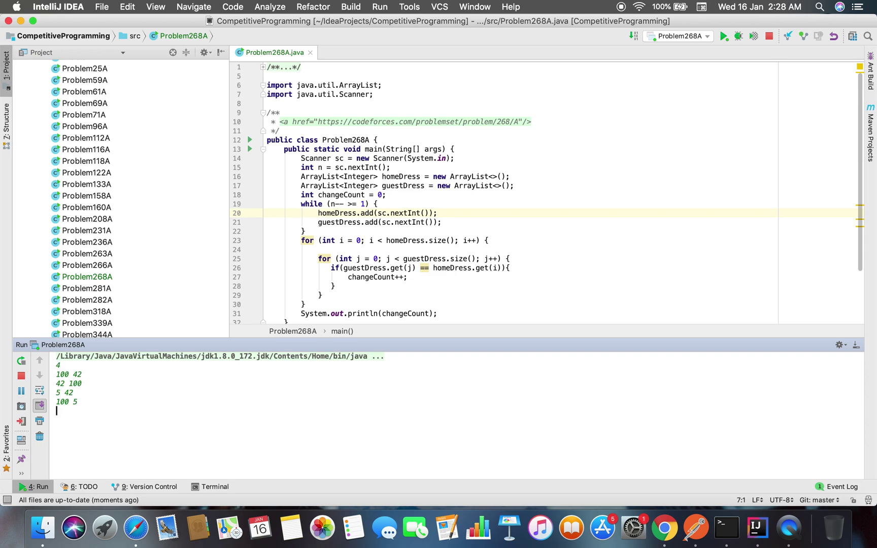
Rerun Problem268A with the third sample input, getting output 0
{"action": "key", "text": "super+Tab"}
{"action": "scroll", "coordinate": [375, 317], "scroll_direction": "down", "scroll_amount": 2}
{"action": "scroll", "coordinate": [375, 317], "scroll_direction": "down", "scroll_amount": 1}
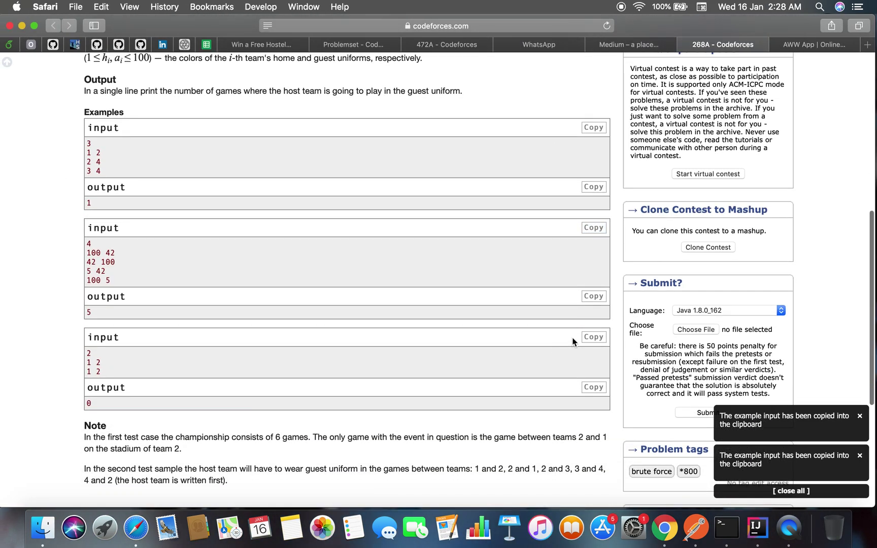
{"action": "left_click", "coordinate": [592, 337]}
{"action": "key", "text": "super+Tab"}
{"action": "right_click", "coordinate": [567, 327]}
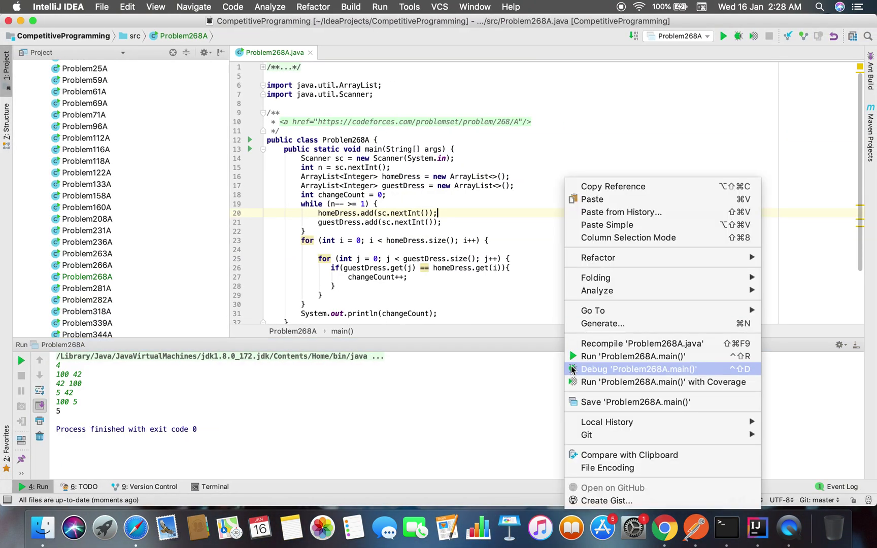
{"action": "left_click", "coordinate": [576, 366]}
{"action": "key", "text": "super+v"}
{"action": "key", "text": "Return"}
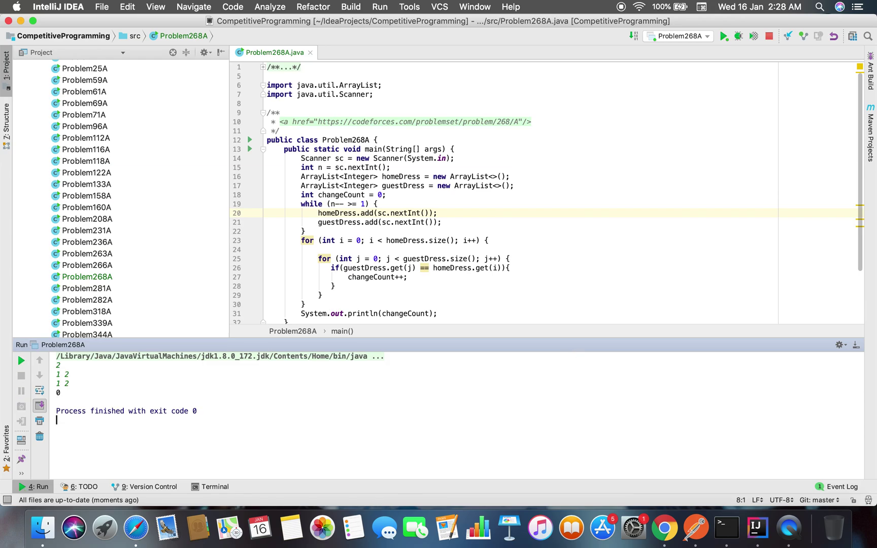
{"action": "key", "text": "super+Tab"}
{"action": "scroll", "coordinate": [198, 215], "scroll_direction": "up", "scroll_amount": 10}
Paste the solution into the 268A submit form, submit it, and confirm Accepted, 280 ms
{"action": "left_click", "coordinate": [135, 157]}
{"action": "key", "text": "super+Tab"}
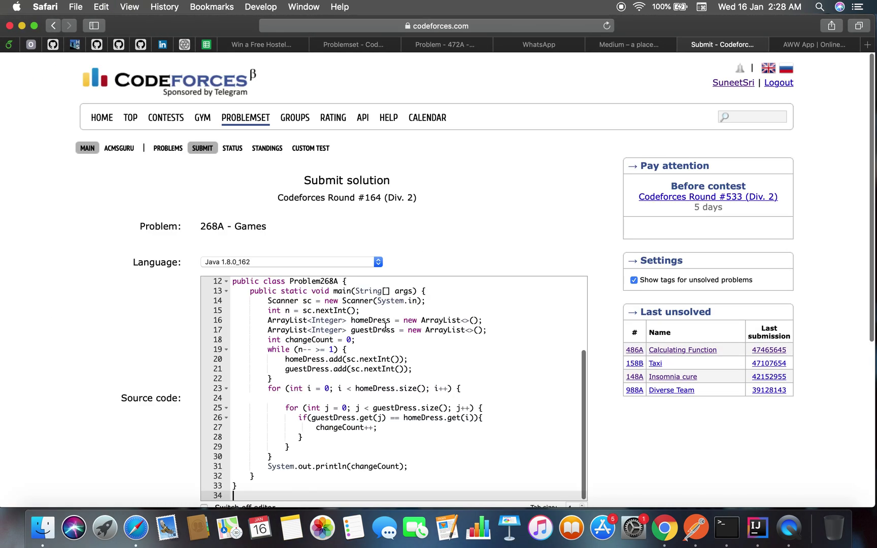
{"action": "scroll", "coordinate": [385, 328], "scroll_direction": "down", "scroll_amount": 10}
{"action": "left_click", "coordinate": [347, 331]}
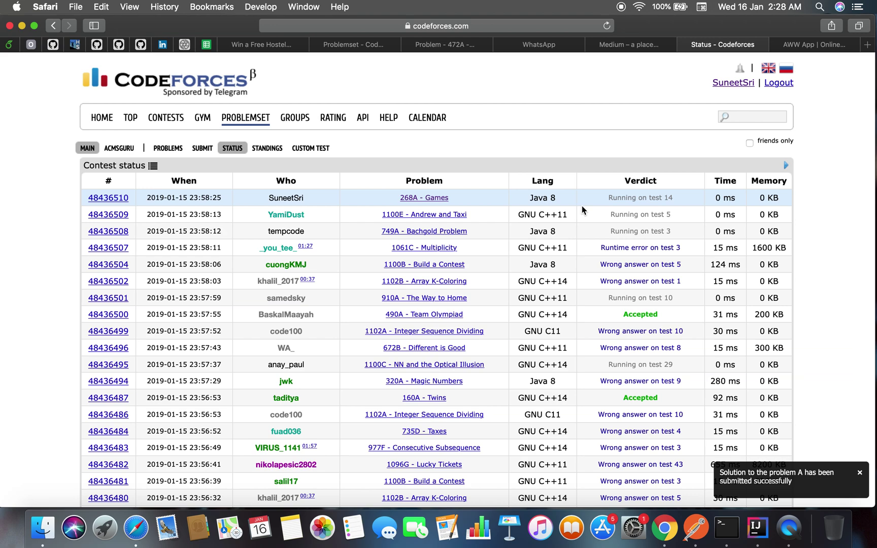
{"action": "left_click_drag", "start_coordinate": [614, 200], "coordinate": [671, 199]}
{"action": "left_click", "coordinate": [675, 198]}
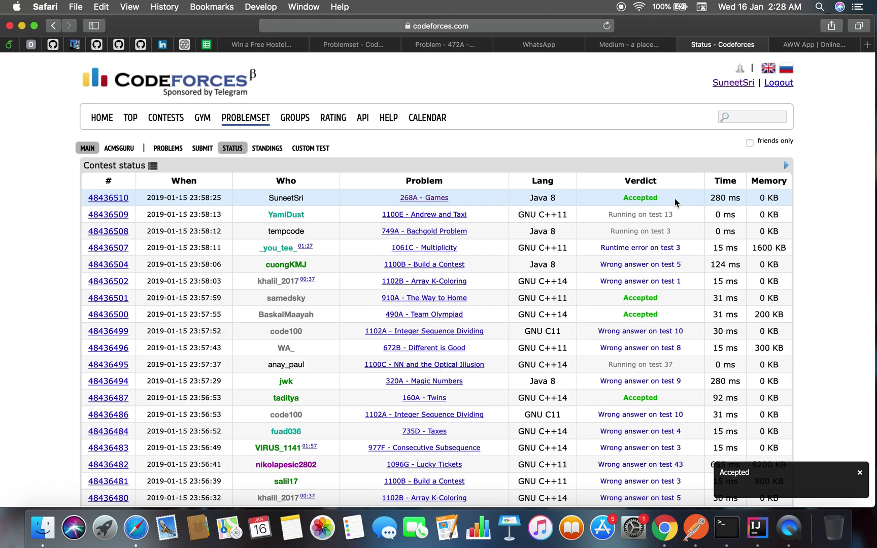
{"action": "key", "text": "ctrl+Right"}
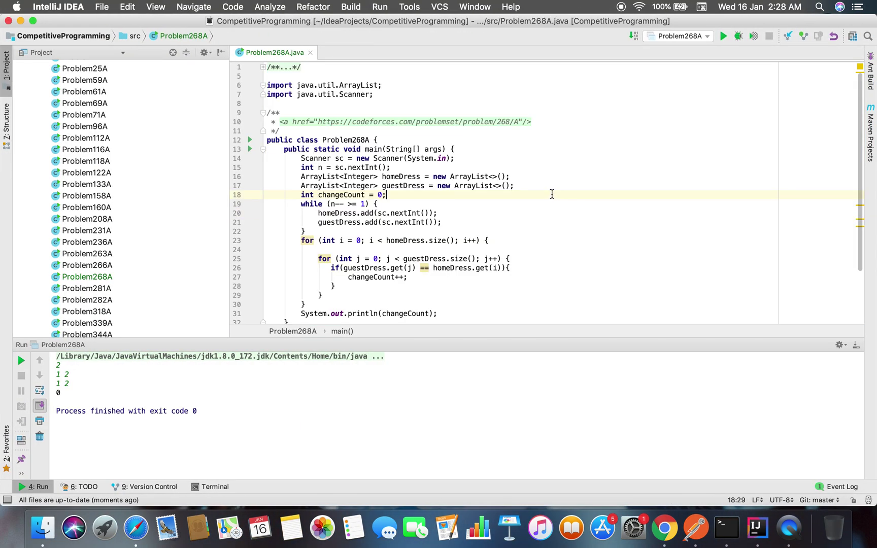
Compare the submission status with the code, check the while loop's braces, and end on the 268A statement
{"action": "key", "text": "ctrl+Left"}
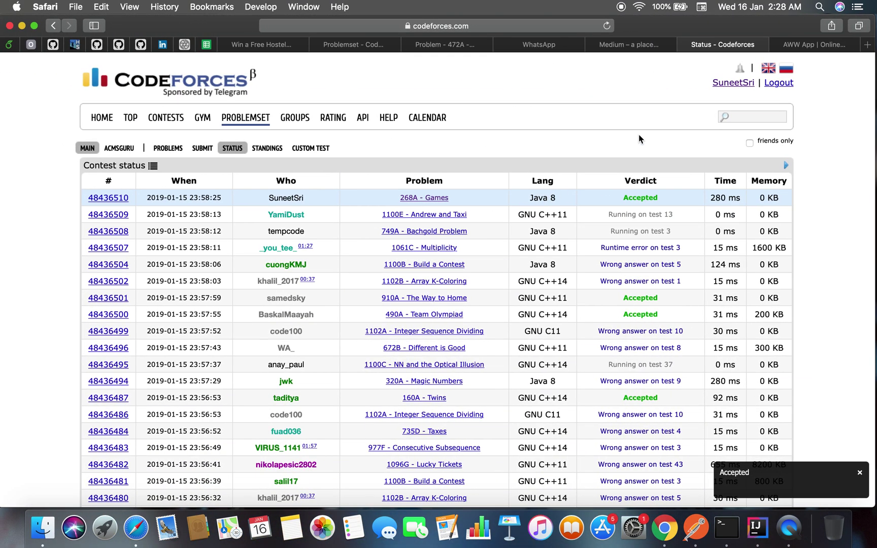
{"action": "key", "text": "ctrl+Right"}
{"action": "key", "text": "ctrl+Left"}
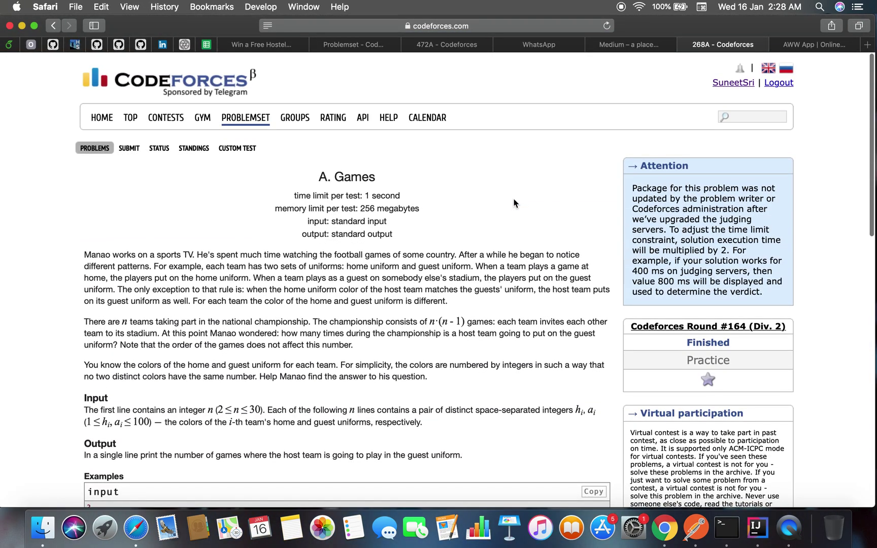
{"action": "key", "text": "ctrl+Right"}
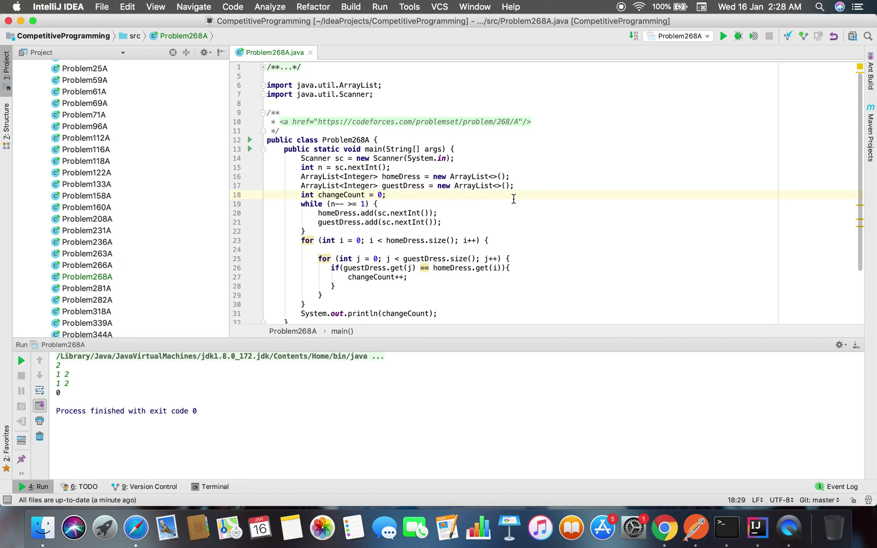
{"action": "left_click", "coordinate": [497, 204]}
{"action": "scroll", "coordinate": [497, 201], "scroll_direction": "down", "scroll_amount": 3}
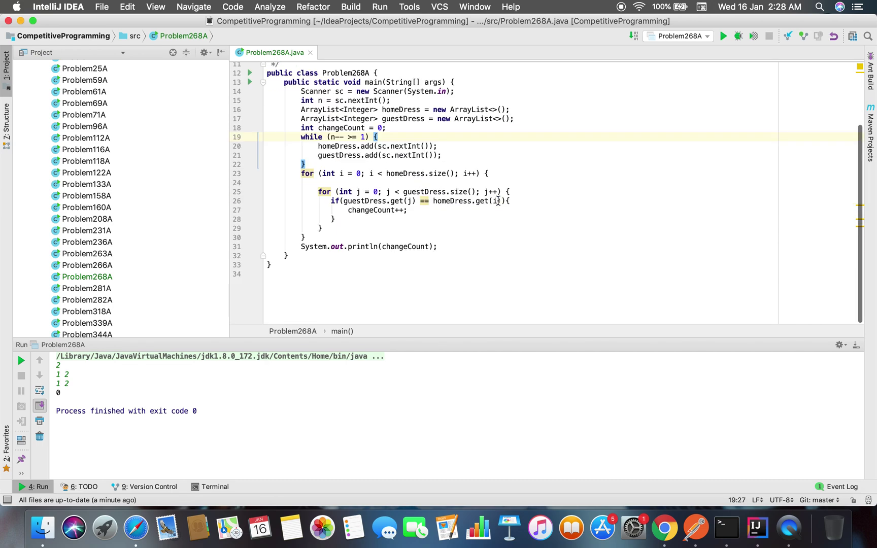
{"action": "scroll", "coordinate": [498, 201], "scroll_direction": "up", "scroll_amount": 3}
{"action": "key", "text": "ctrl+Left"}
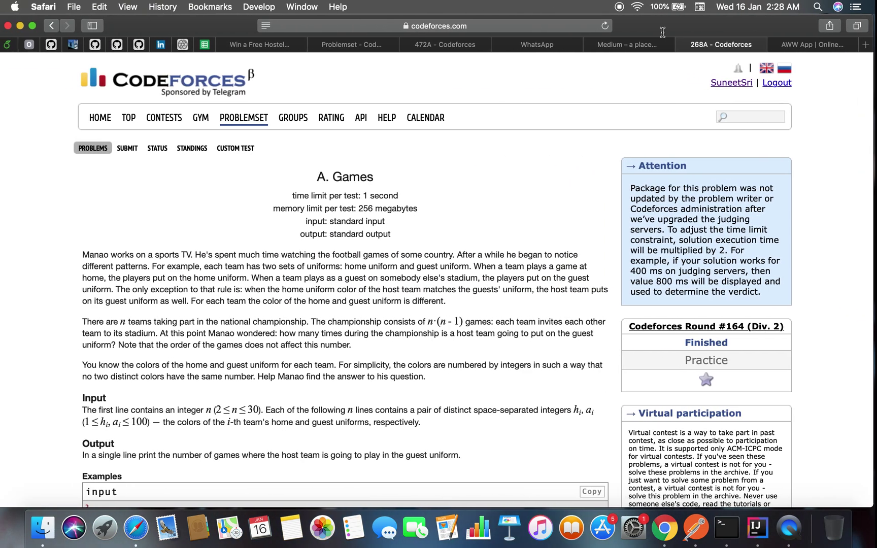
{"action": "key", "text": "ctrl+Right"}
{"action": "key", "text": "ctrl+Left"}
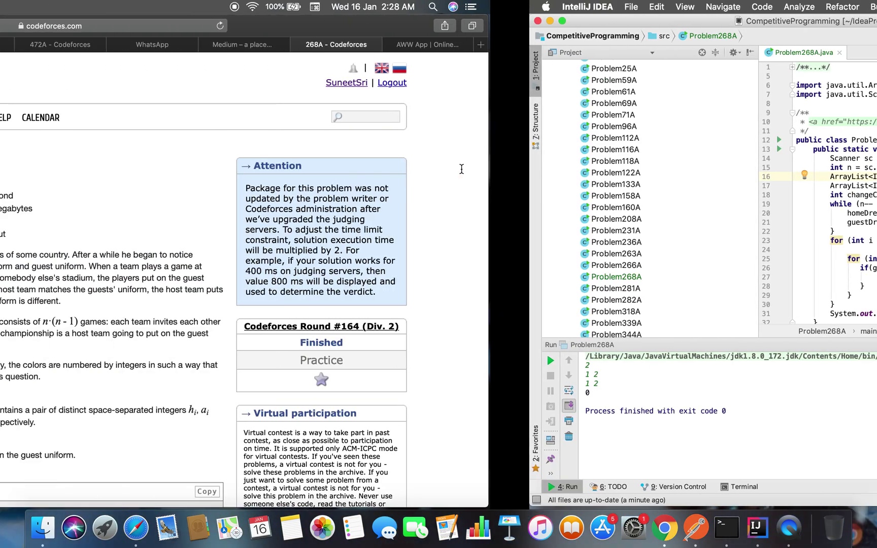